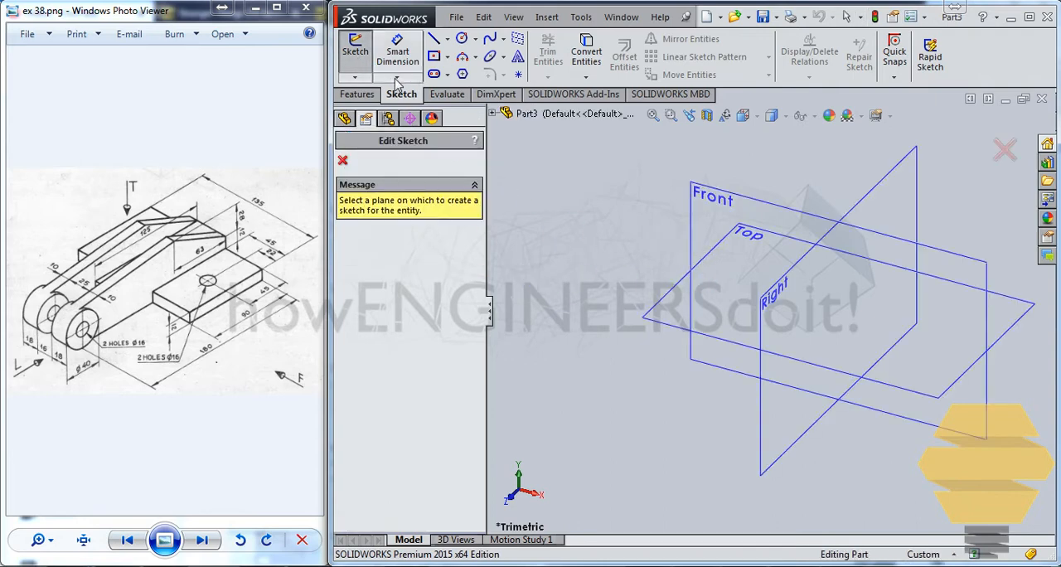
Sketch a centre rectangle about 194 mm wide and 56 mm high on the Top plane, centred on the origin
click(664, 309)
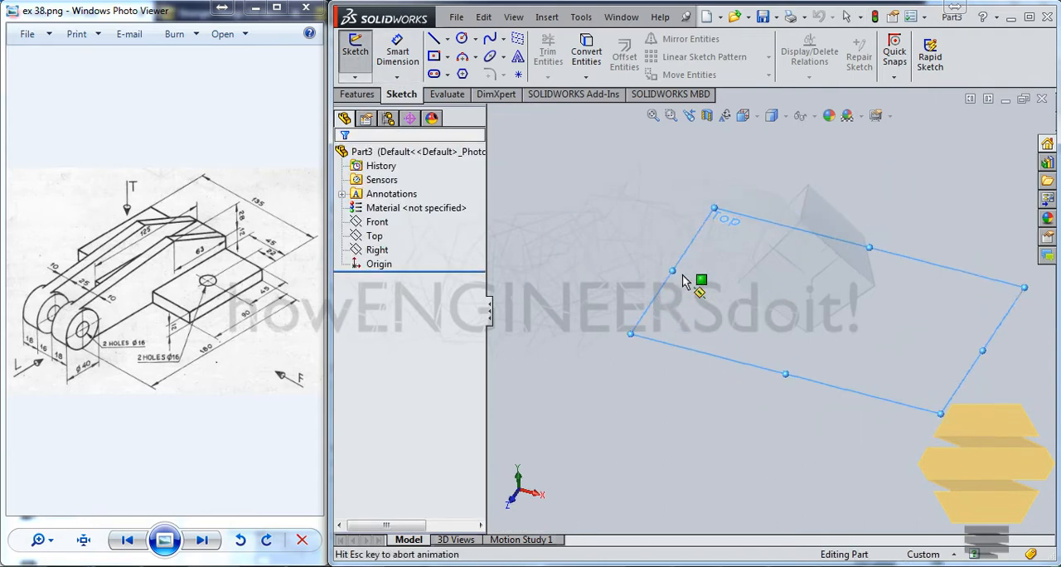
click(433, 55)
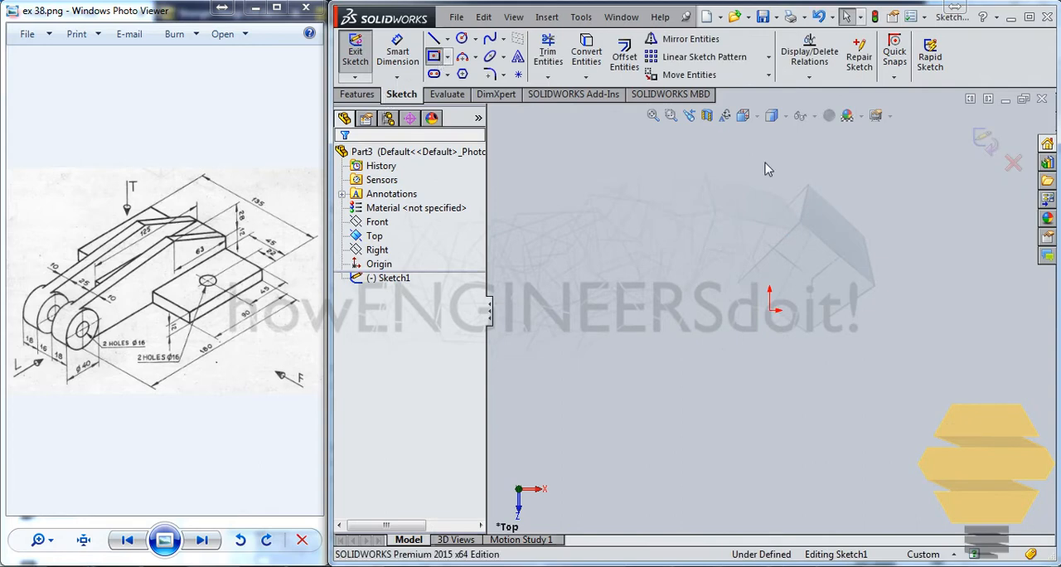
click(770, 311)
click(904, 248)
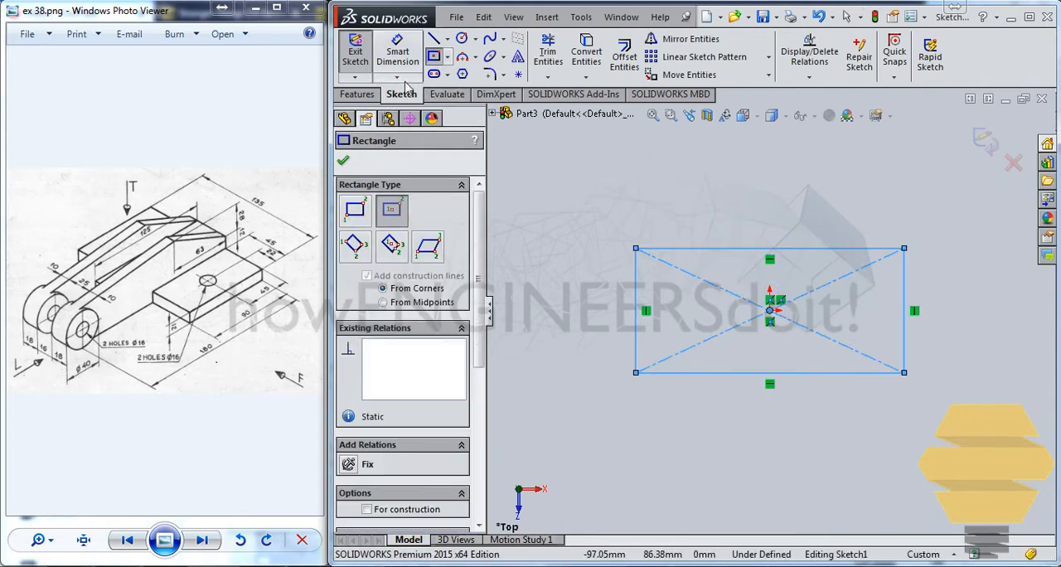
key(Escape)
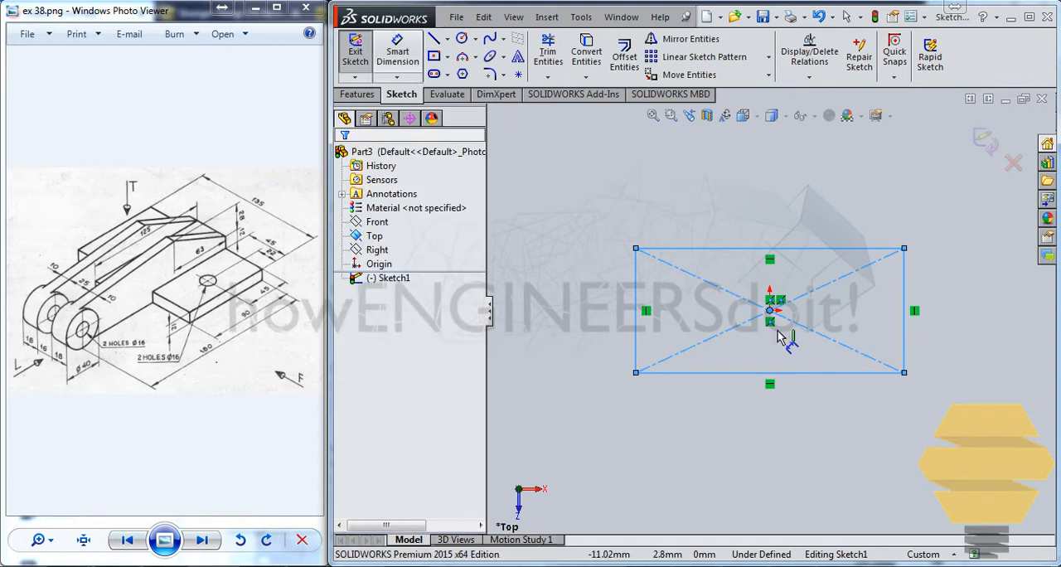
Dimension the rectangle 90 mm high and 135 mm wide, and exit the sketch
key(d)
click(904, 298)
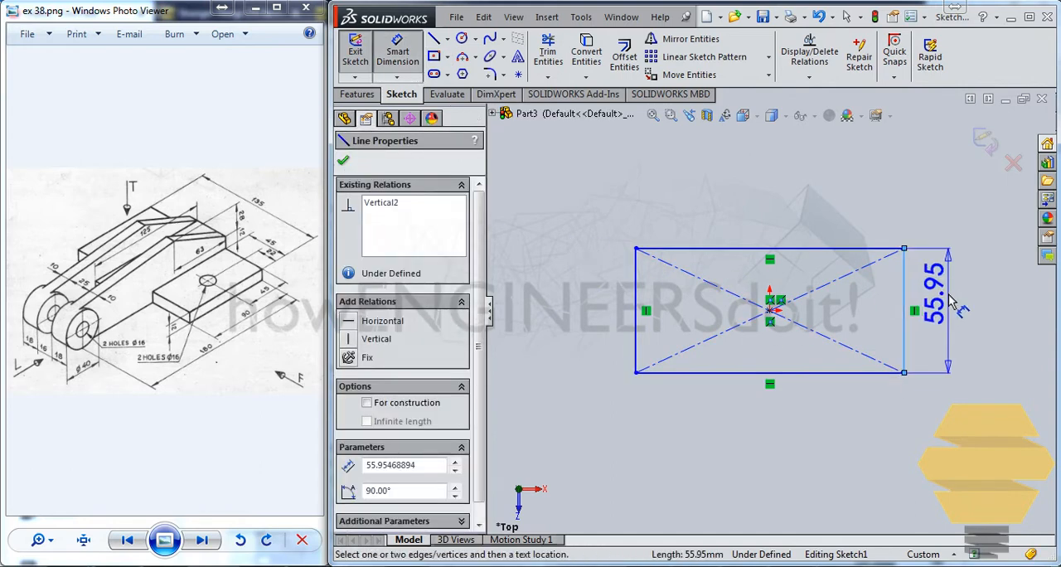
click(958, 307)
text(90)
key(Return)
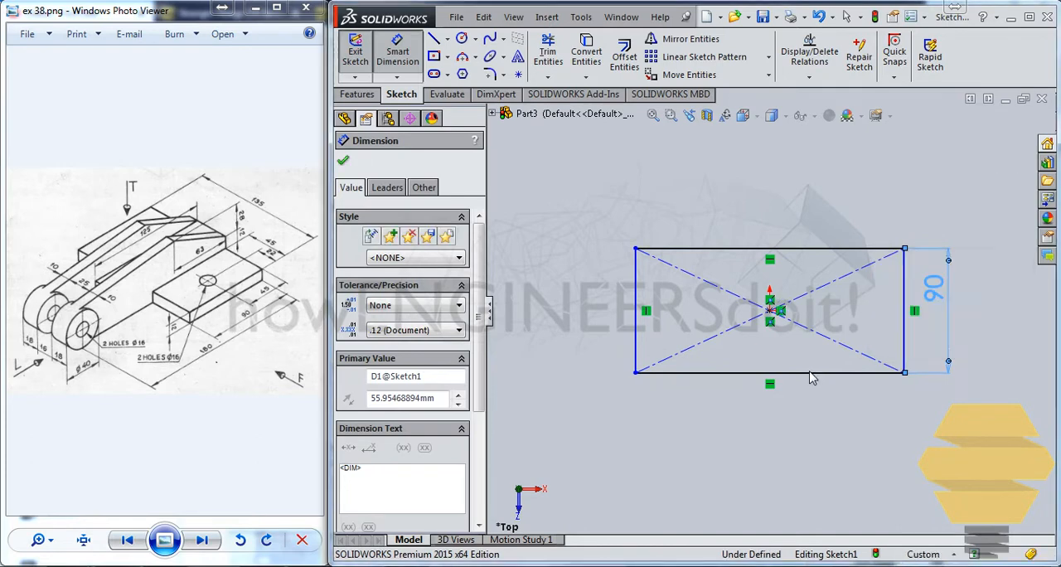
click(822, 373)
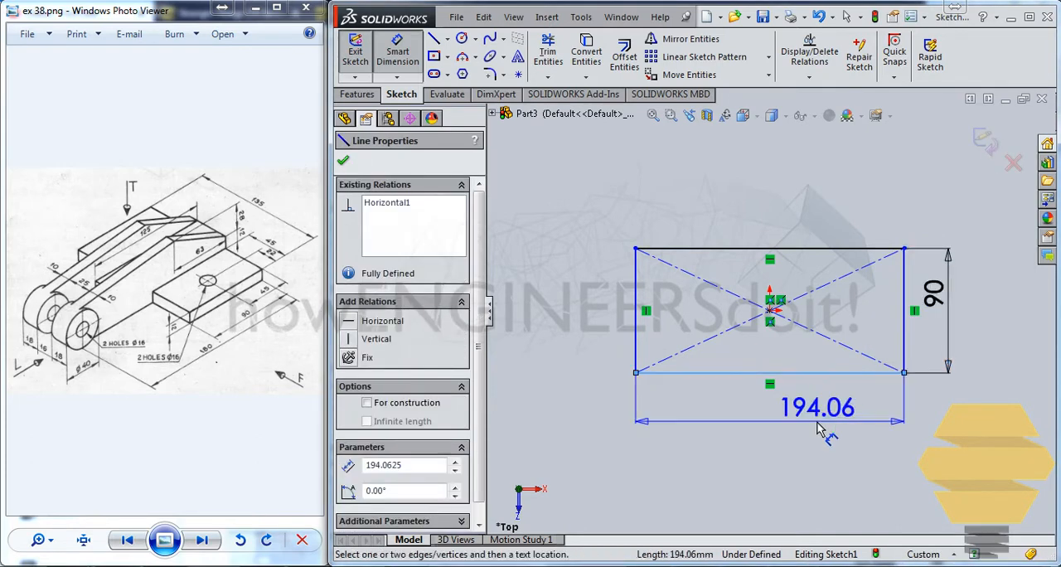
click(817, 427)
key(Return)
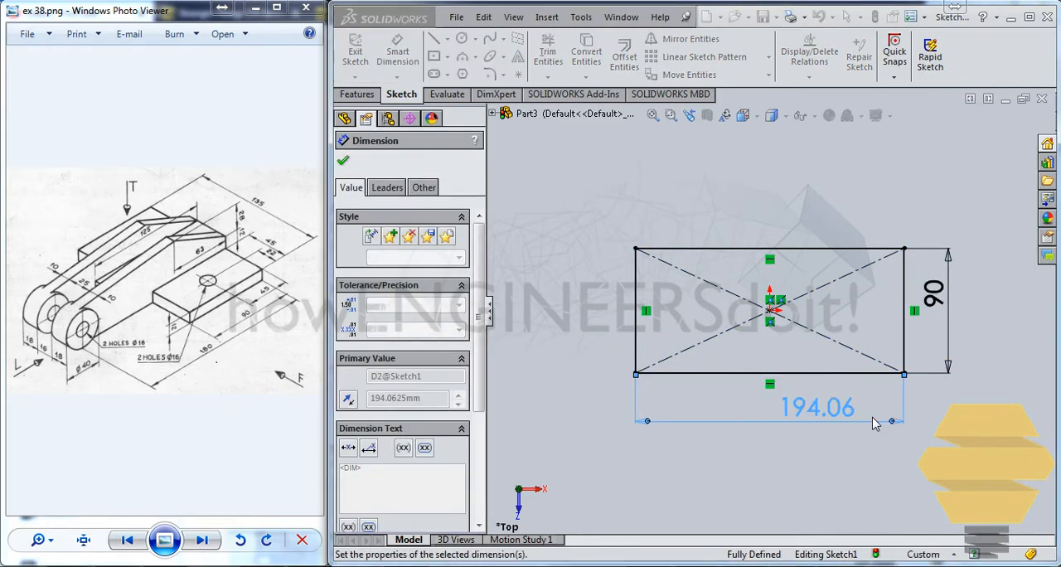
click(987, 141)
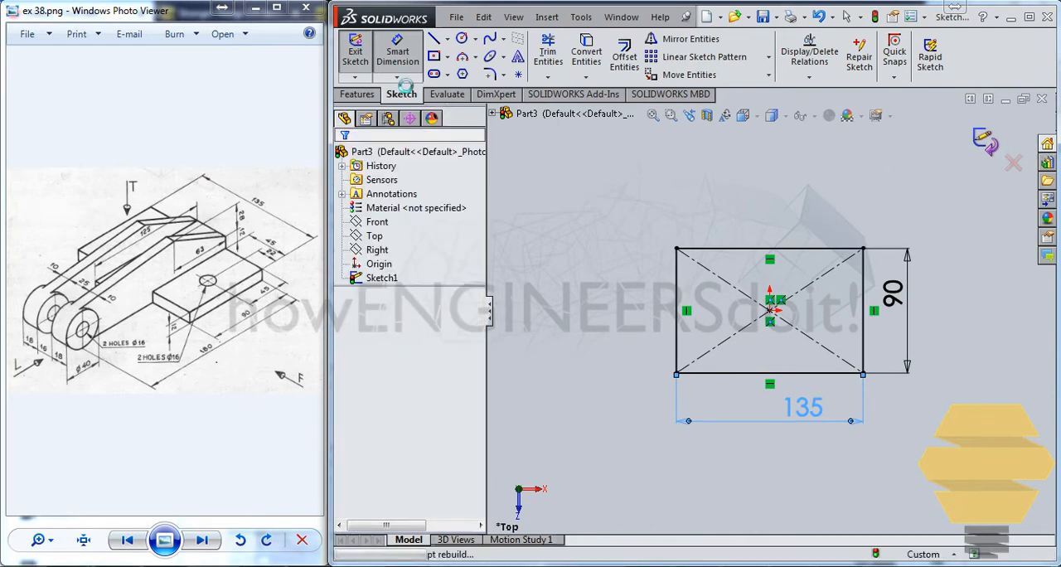
Extrude the rectangle as a boss with a blind depth of 12 mm to form the base plate
click(358, 93)
click(362, 52)
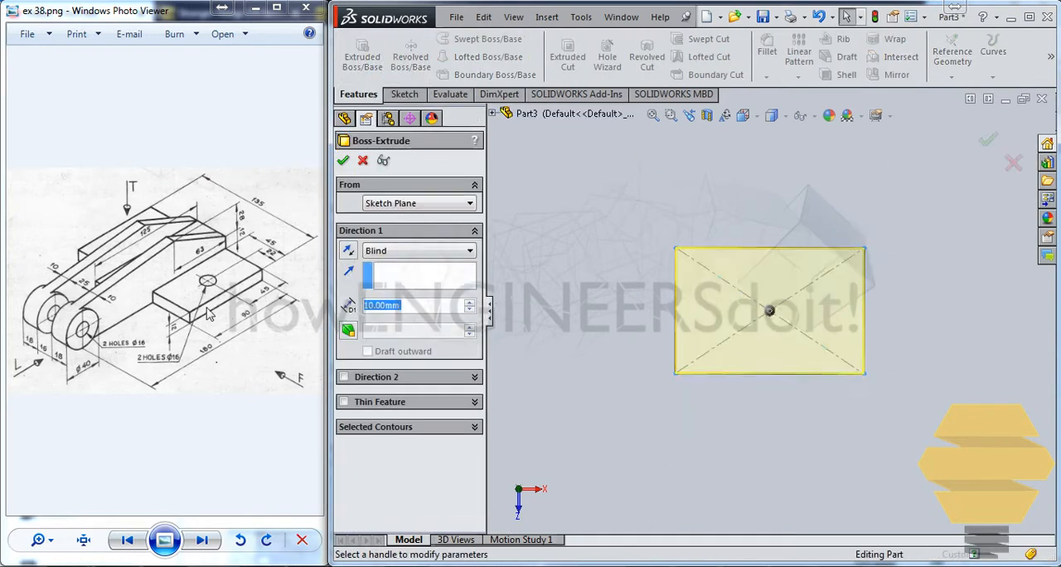
text(12)
key(Return)
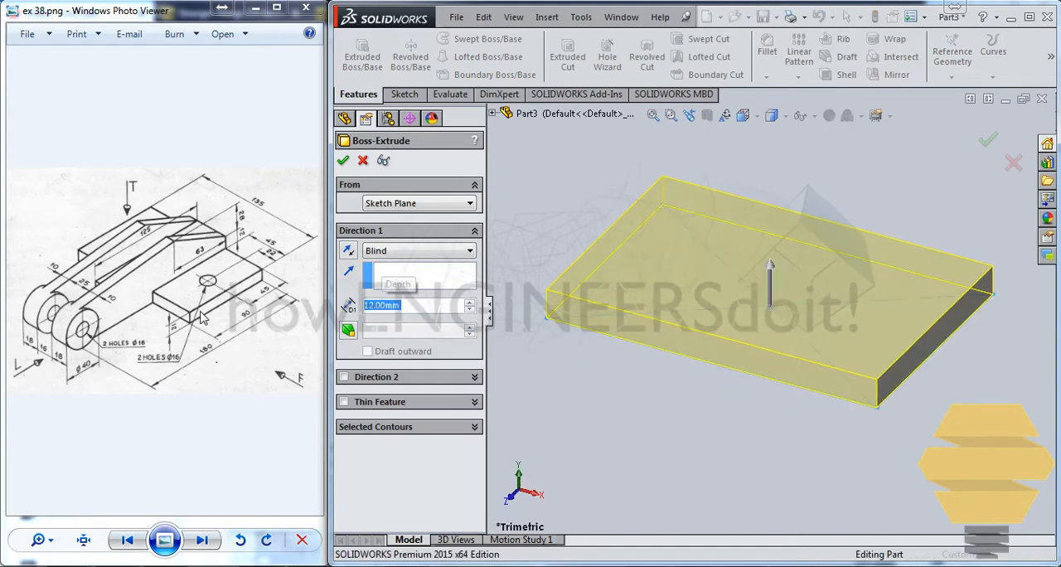
key(Return)
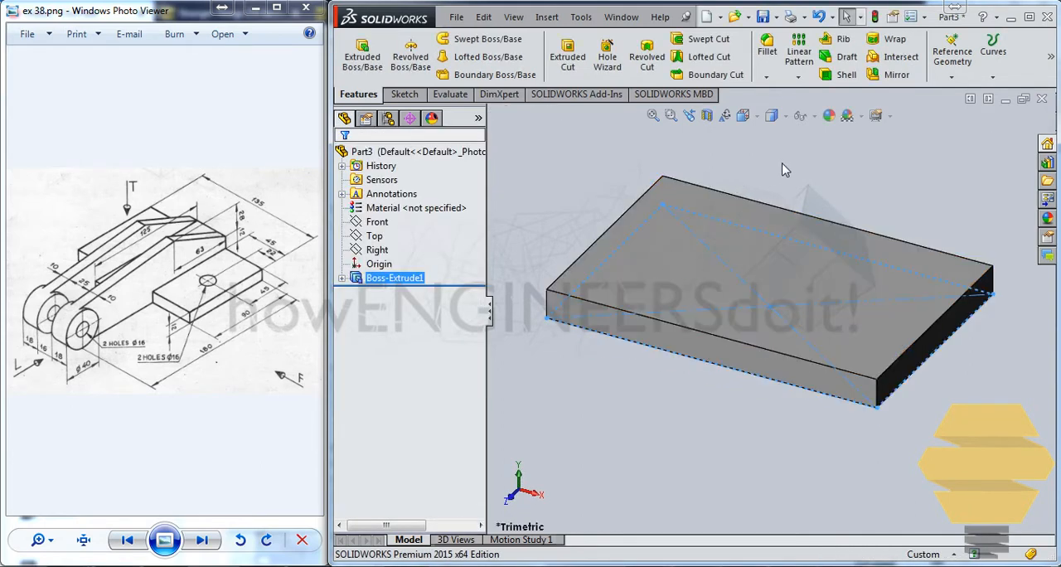
click(788, 169)
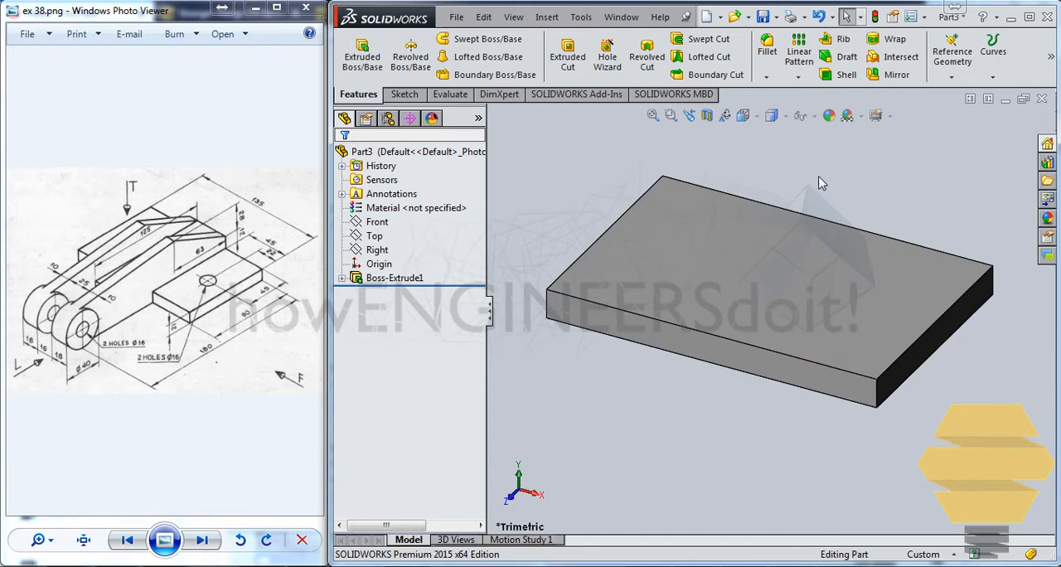
Create a reference plane offset 22.5 mm from the Right plane
mouse_move(784, 269)
middle_down()
mouse_move(878, 215)
mouse_move(891, 220)
mouse_move(771, 263)
middle_up()
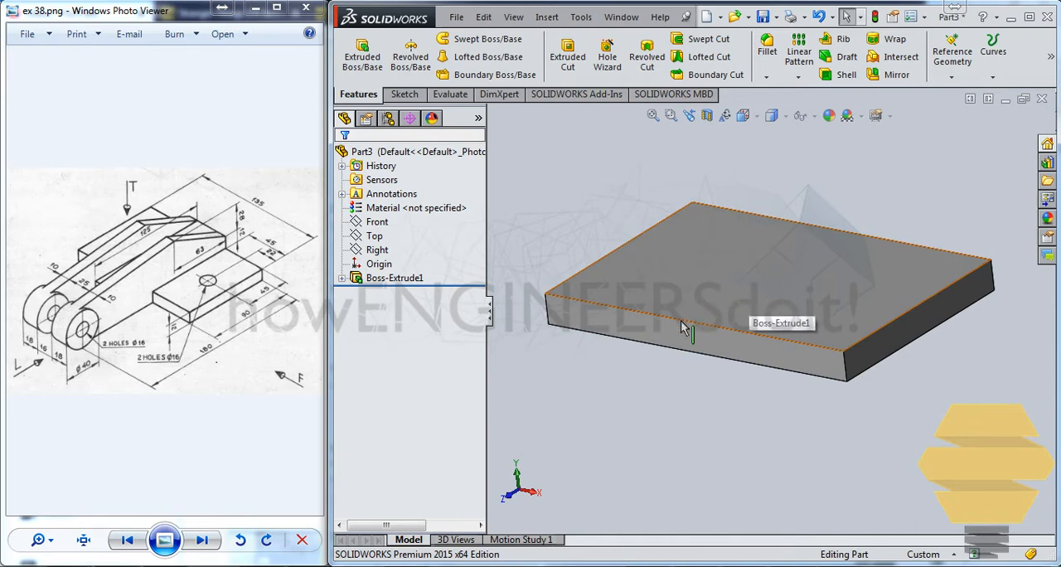
click(362, 155)
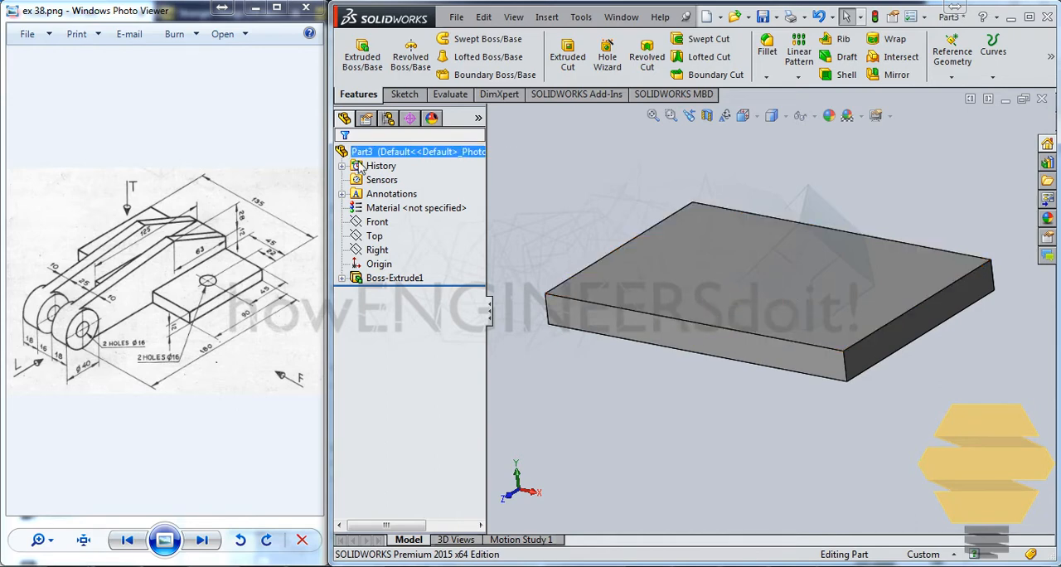
click(373, 236)
ctrl+click(377, 250)
click(377, 249)
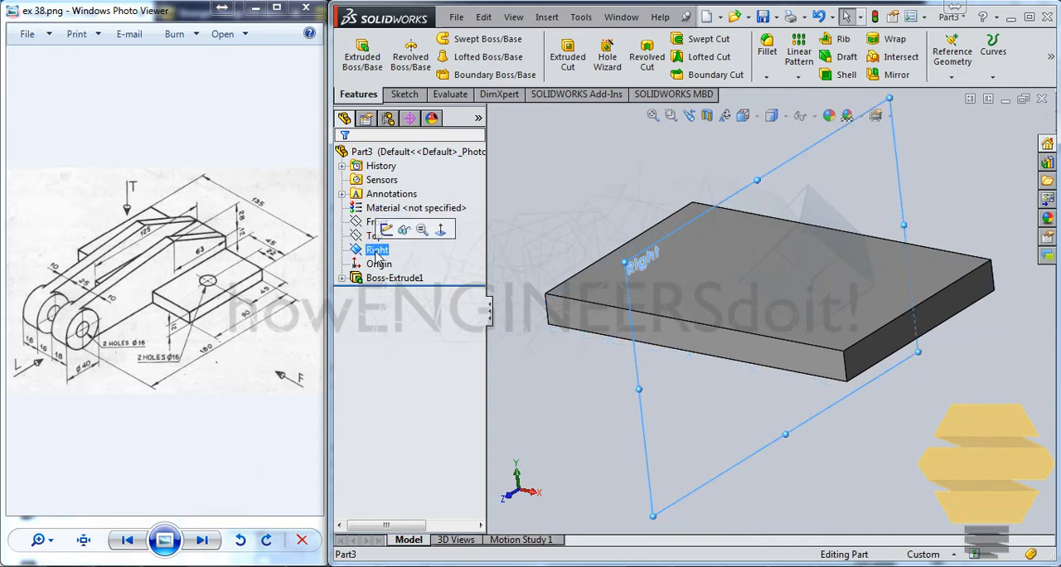
middle_drag(703, 275, 686, 237)
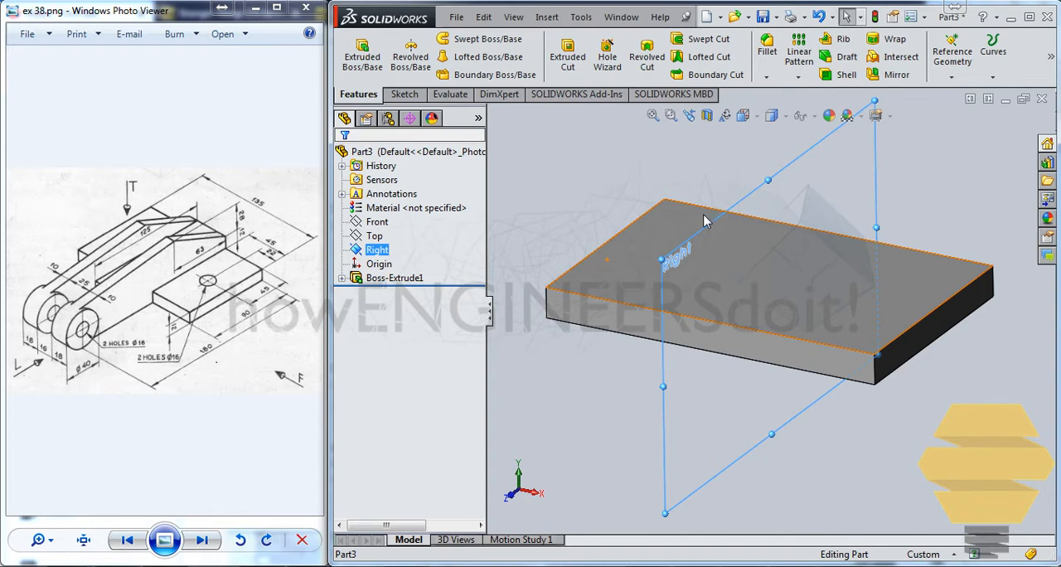
click(952, 57)
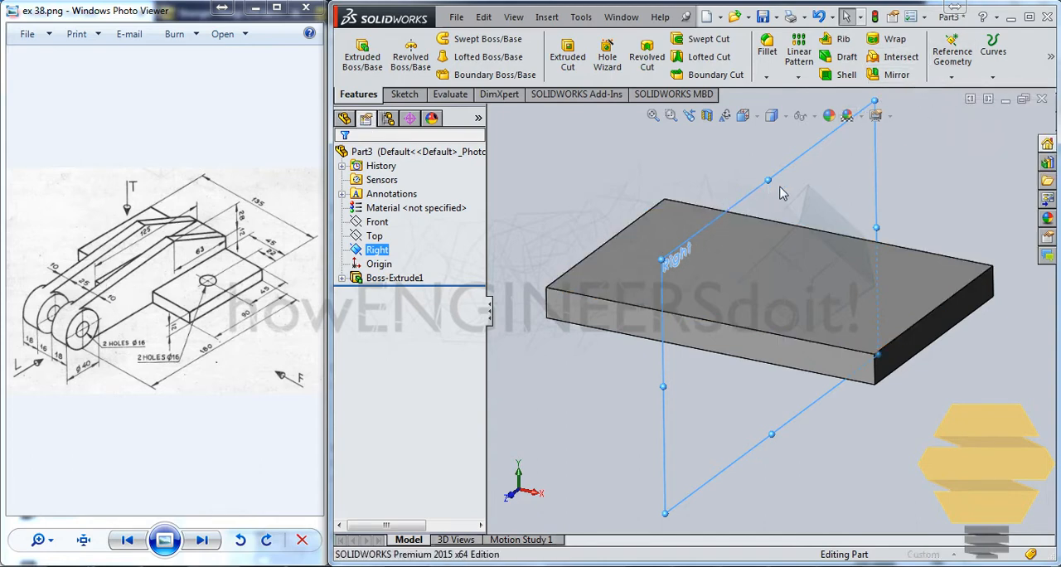
click(949, 62)
click(939, 87)
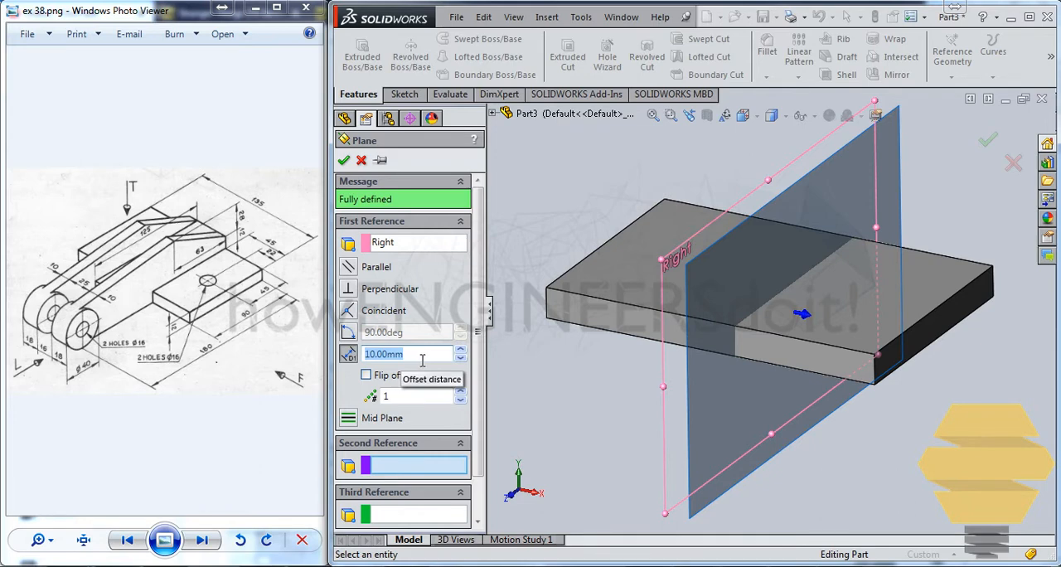
text(22.5)
key(Return)
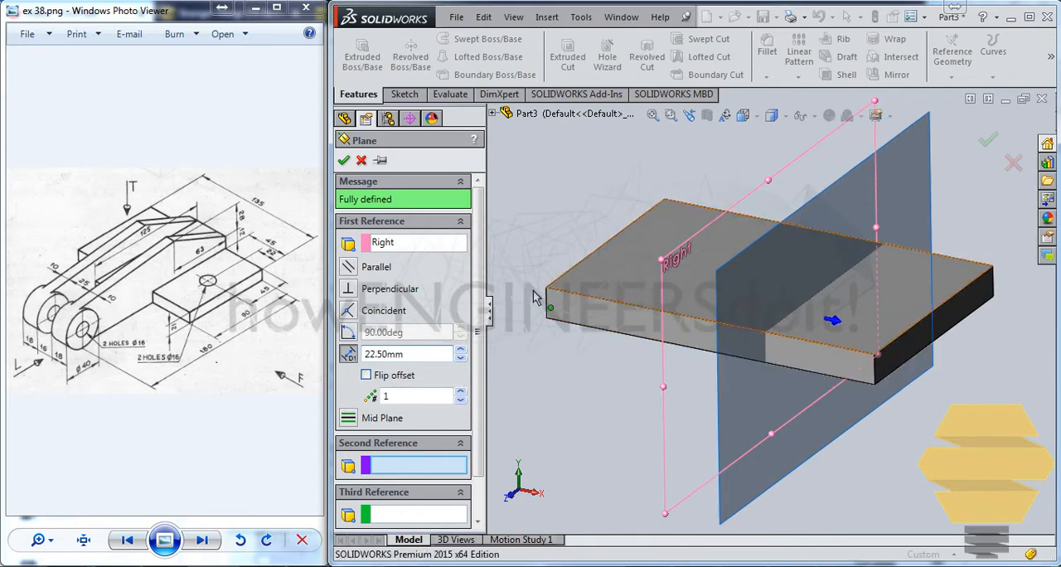
click(344, 161)
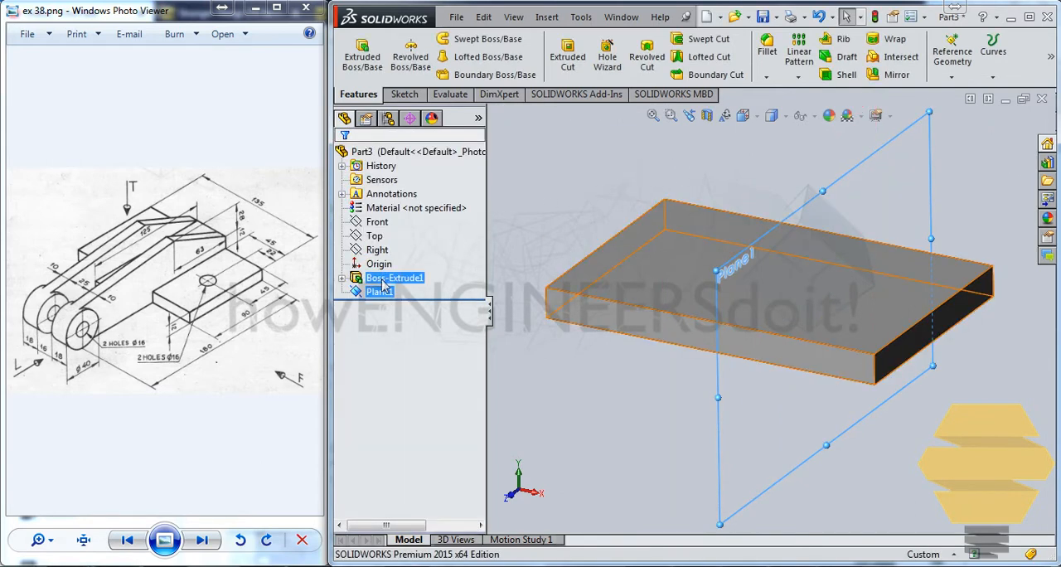
Create a second reference plane offset 12.5 mm from the Right plane, with the offset direction flipped
click(375, 239)
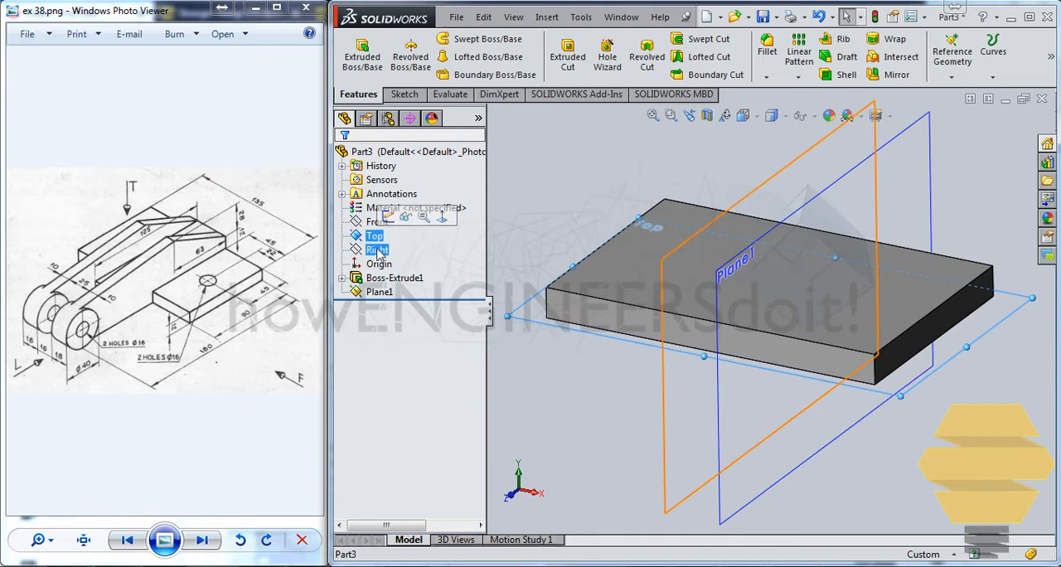
ctrl+click(383, 250)
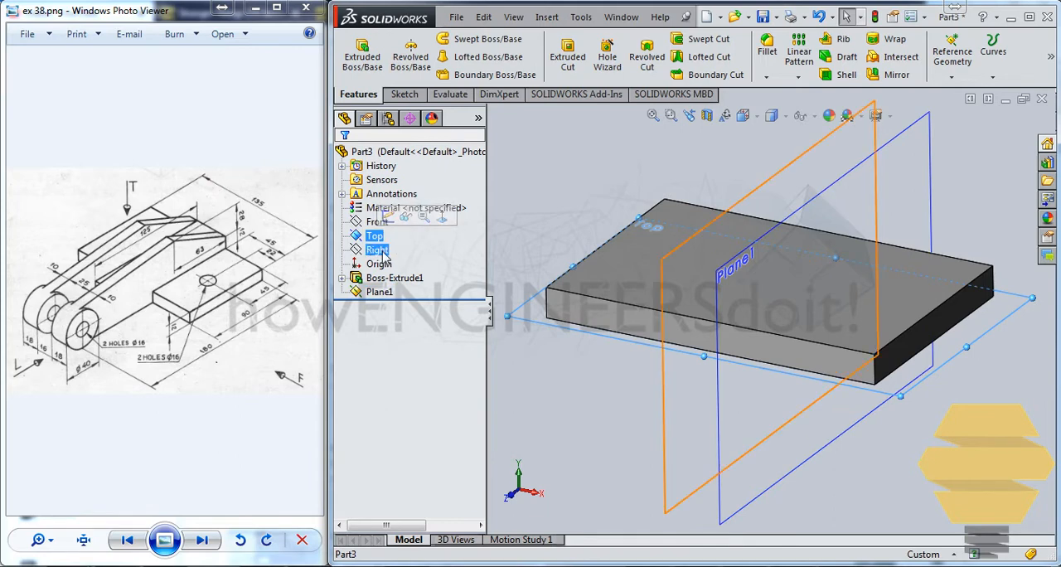
click(380, 251)
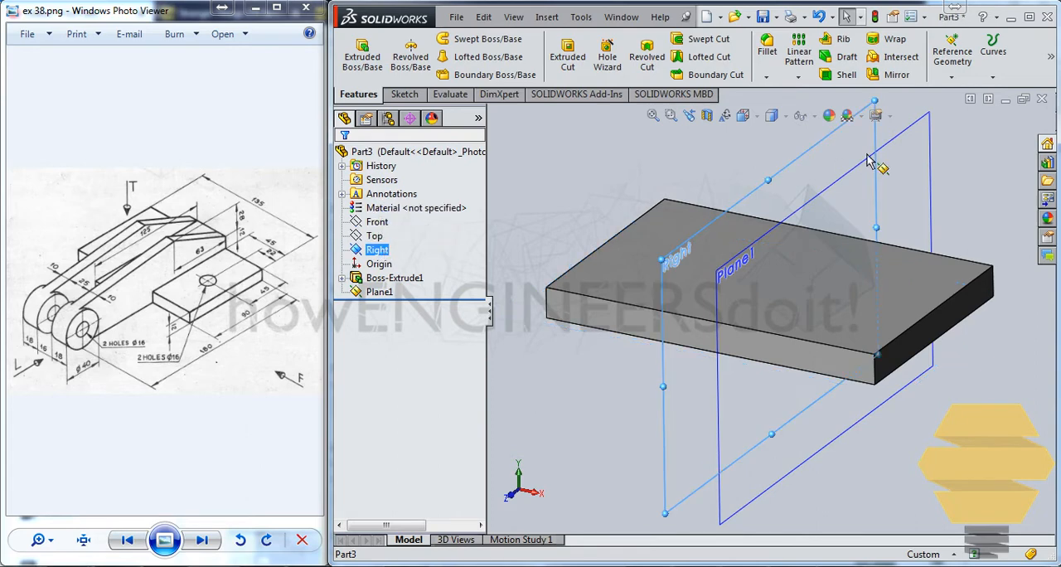
click(950, 77)
click(950, 94)
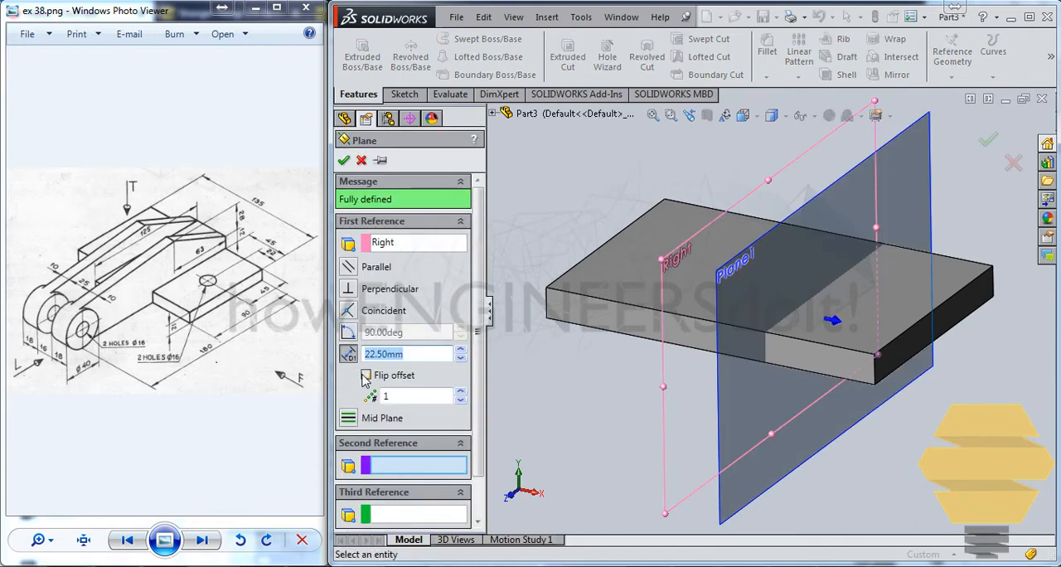
click(366, 376)
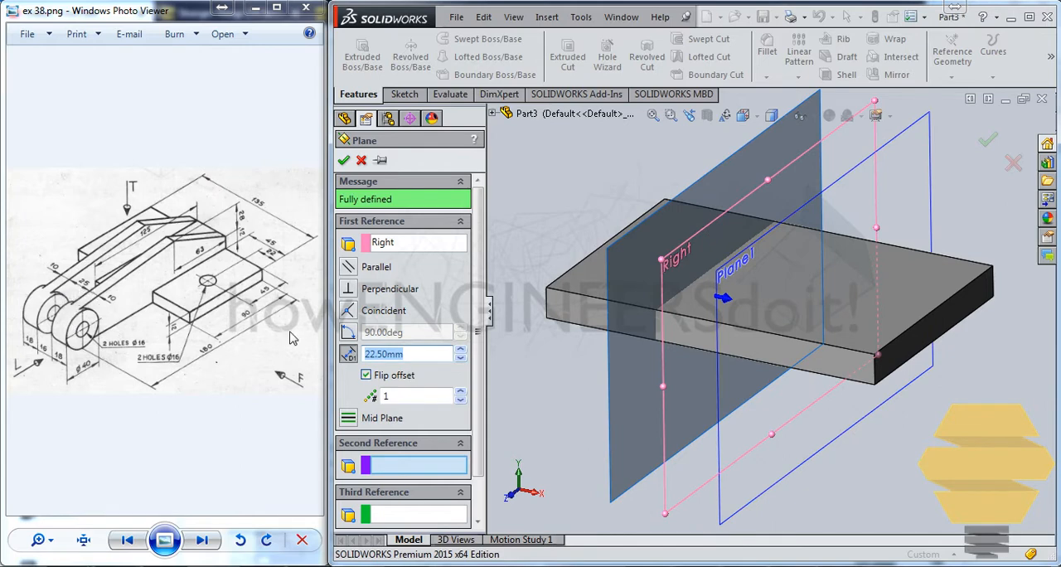
text(12)
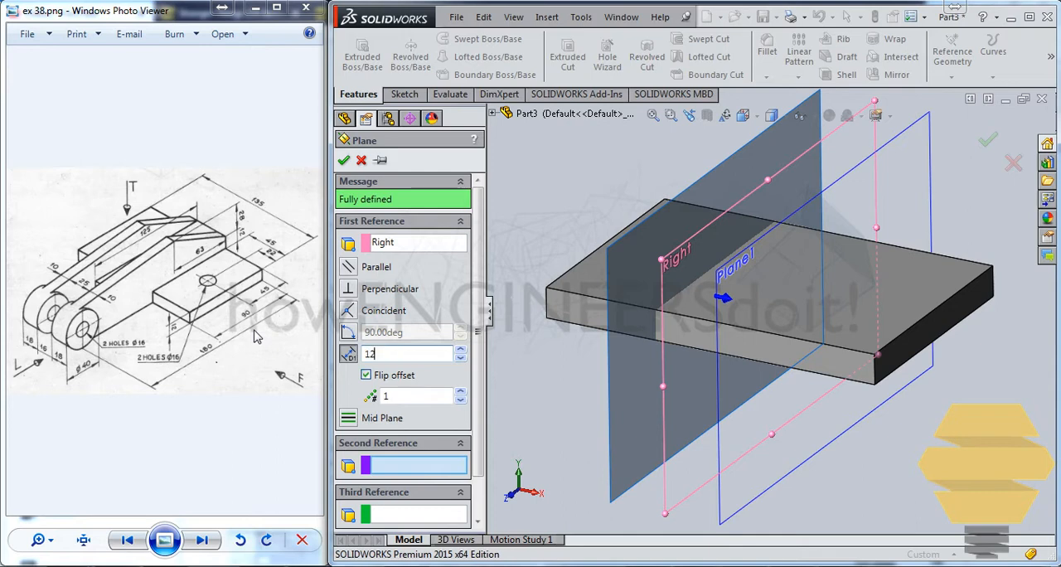
text(.5)
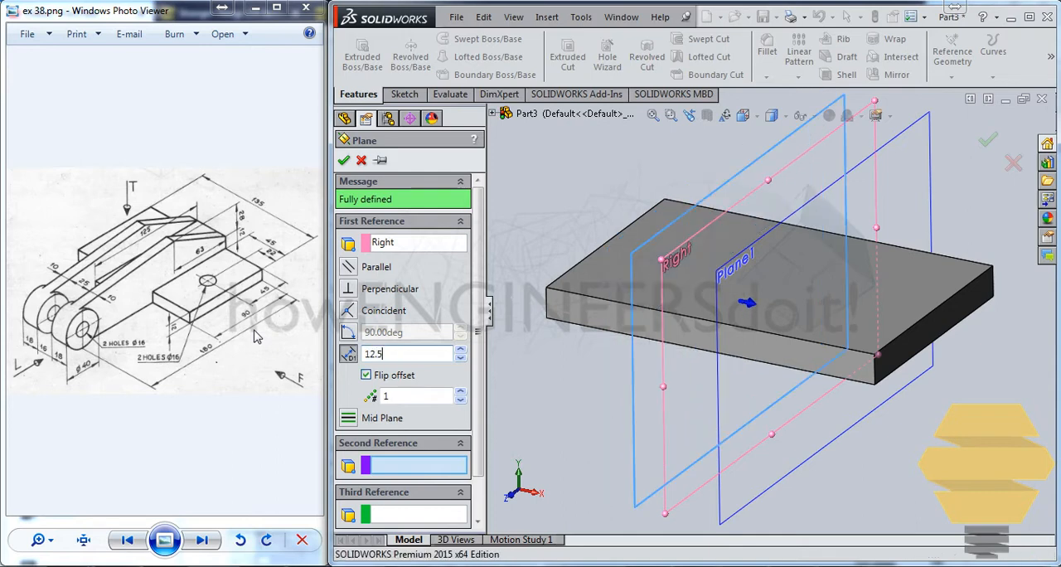
key(Return)
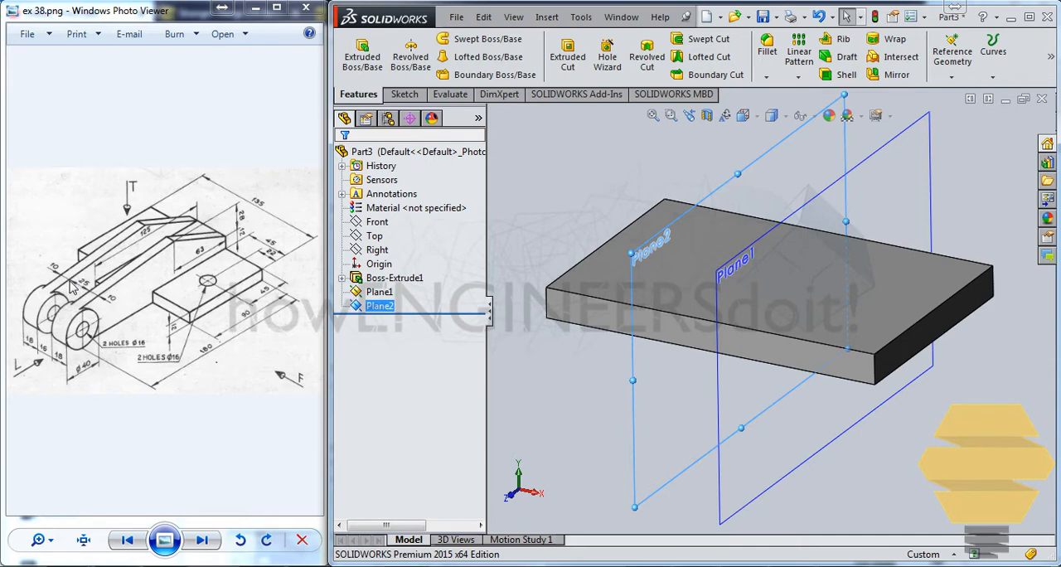
click(652, 179)
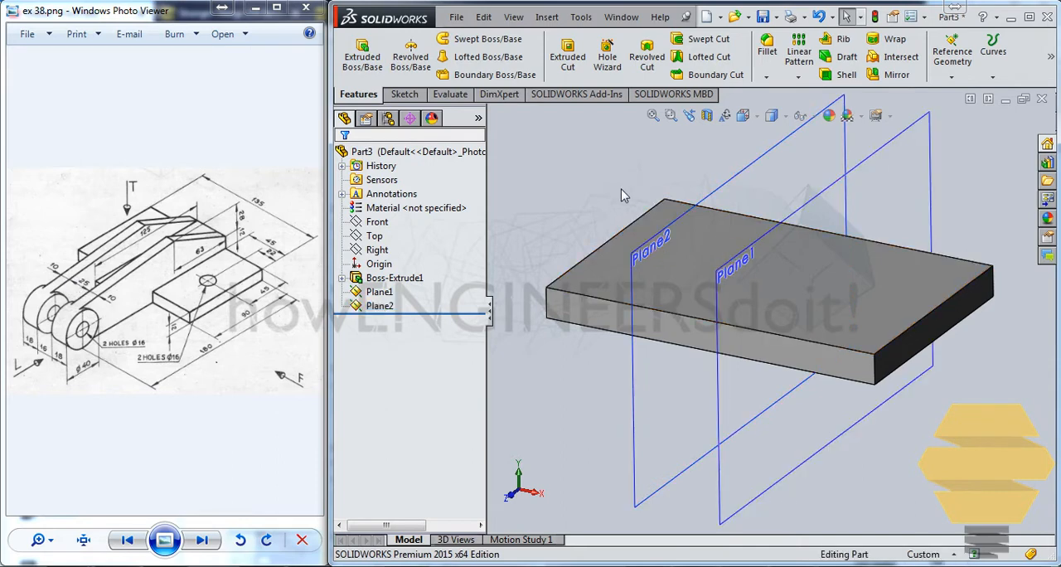
On the 22.5 mm offset plane, sketch an about 16 mm vertical line from the plate's upper back corner, a line rising to a peak, and an about 91 mm descending line
click(402, 95)
click(356, 50)
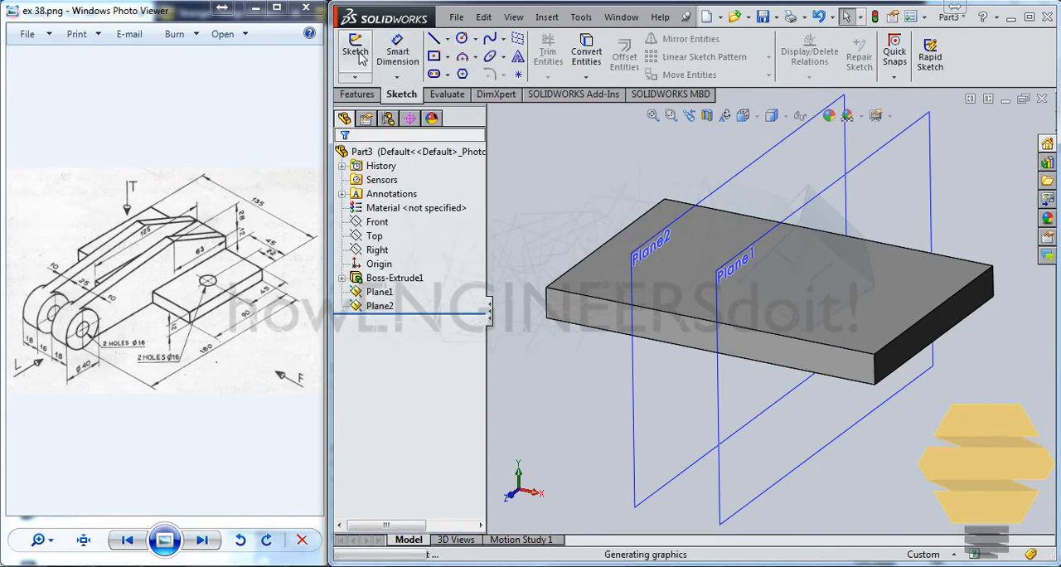
click(725, 458)
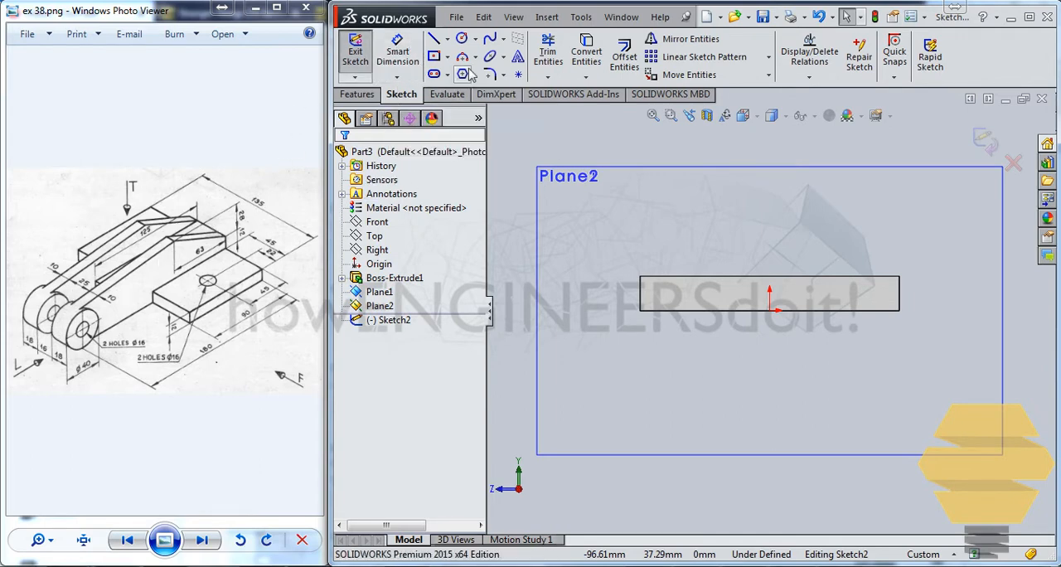
click(434, 38)
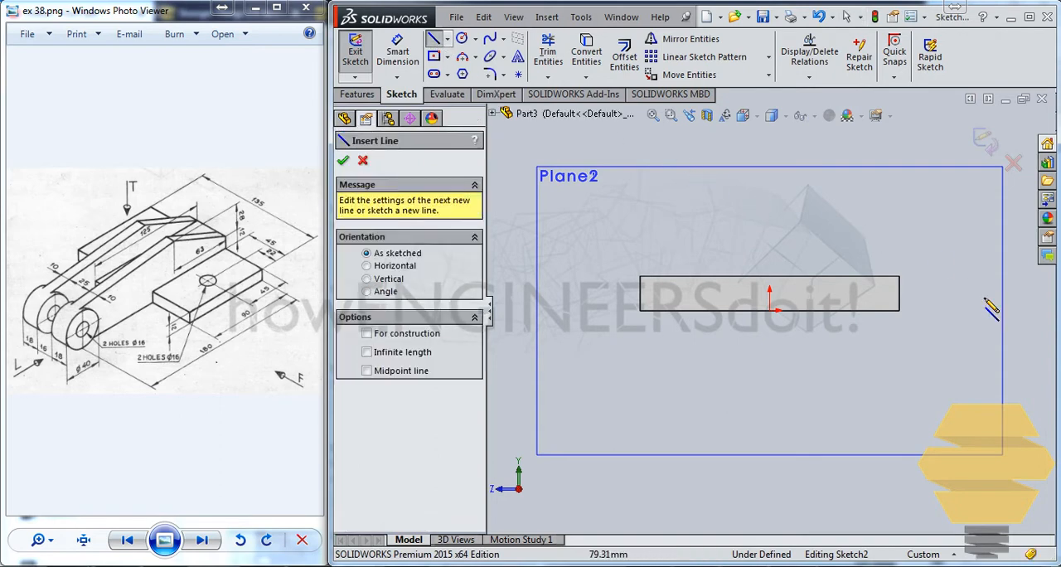
click(900, 277)
click(900, 228)
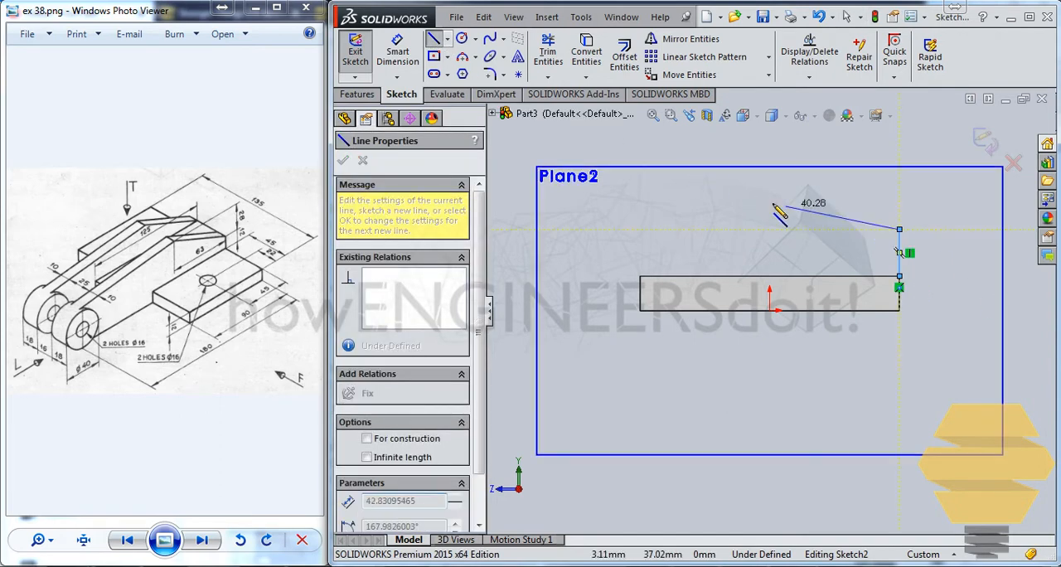
click(759, 193)
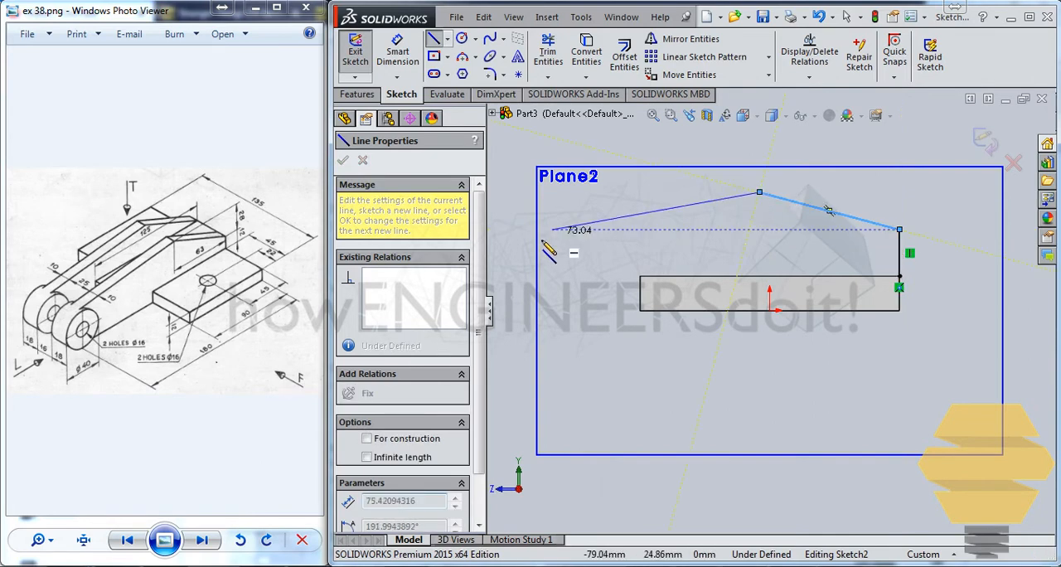
click(507, 264)
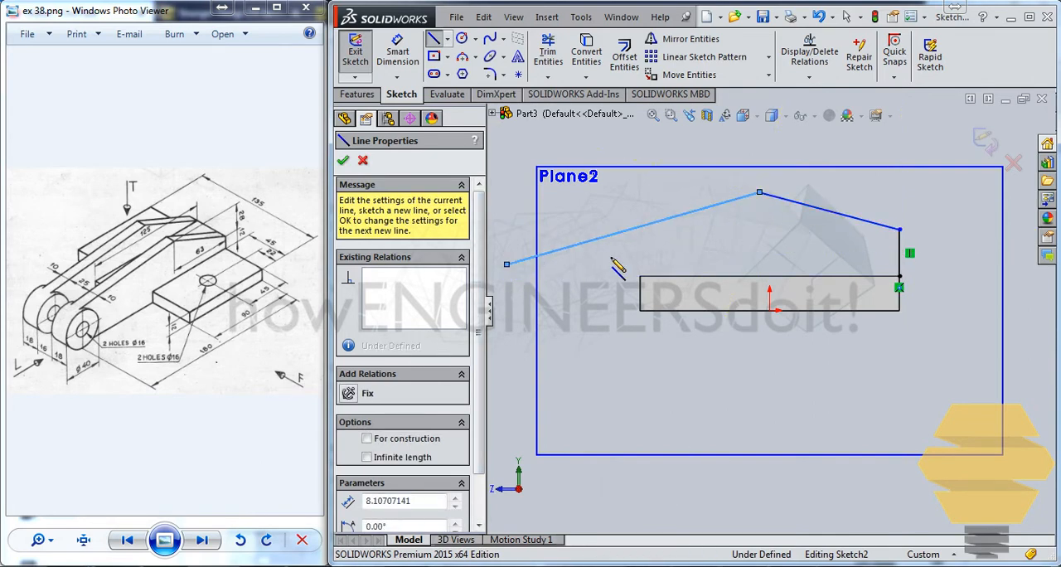
key(Escape)
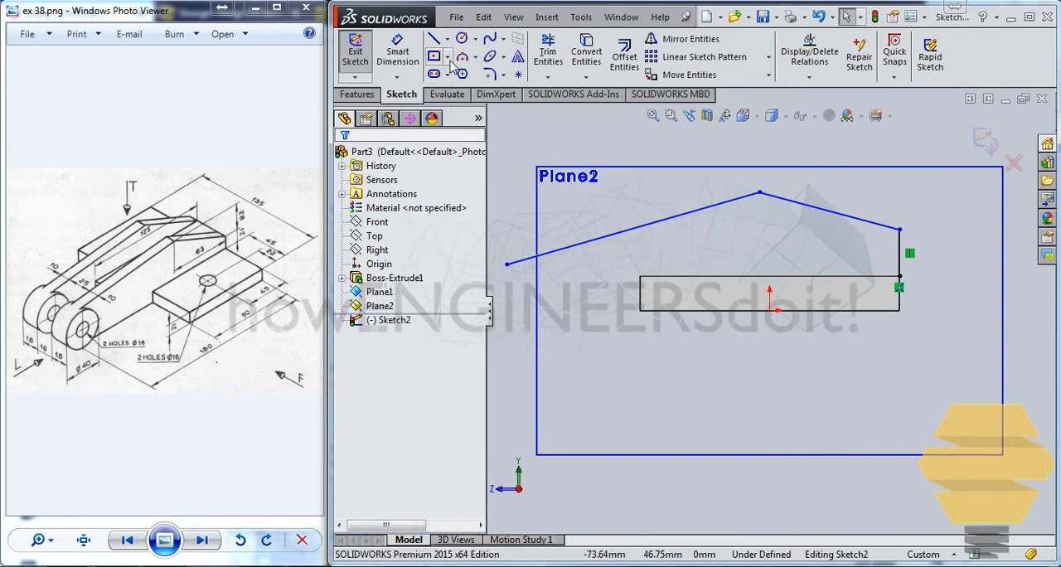
Sketch a circle about 16 mm in diameter just below the free end of the long sloping line
click(462, 38)
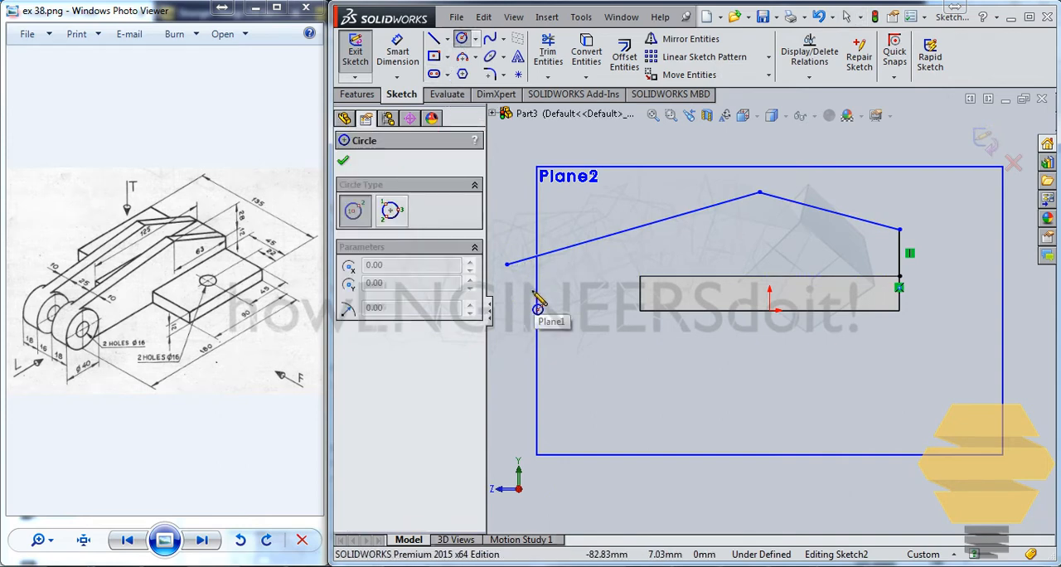
click(531, 289)
click(553, 290)
key(Escape)
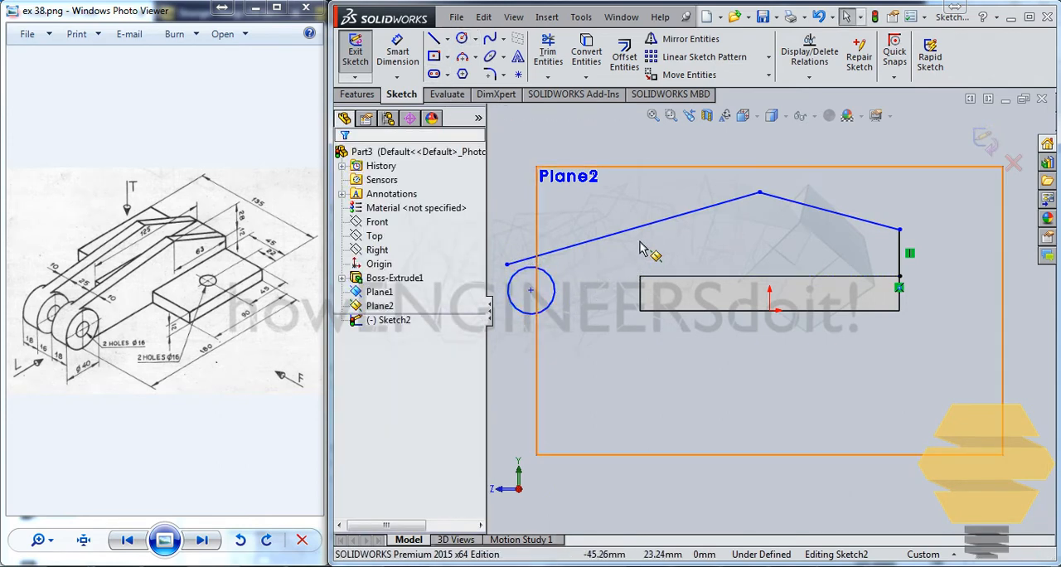
click(614, 247)
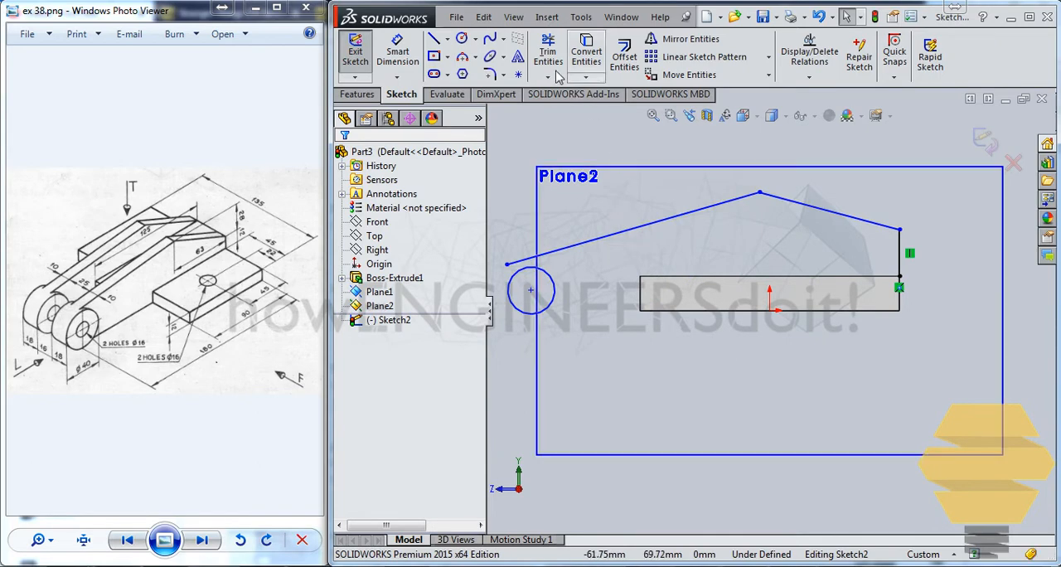
Sketch a horizontal line from the plate's lower front corner outward, extending past the circle
click(434, 43)
click(639, 311)
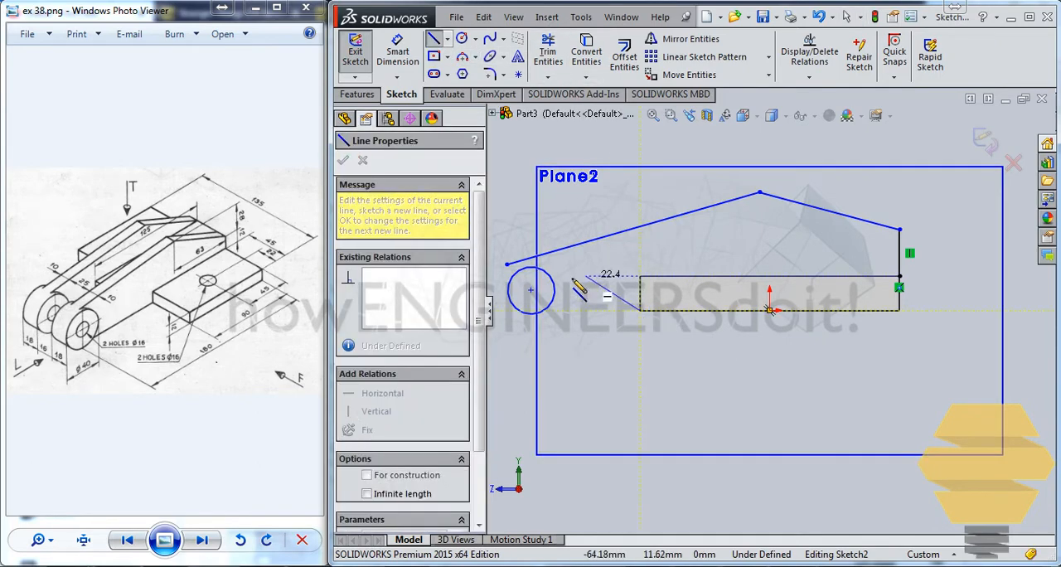
click(504, 311)
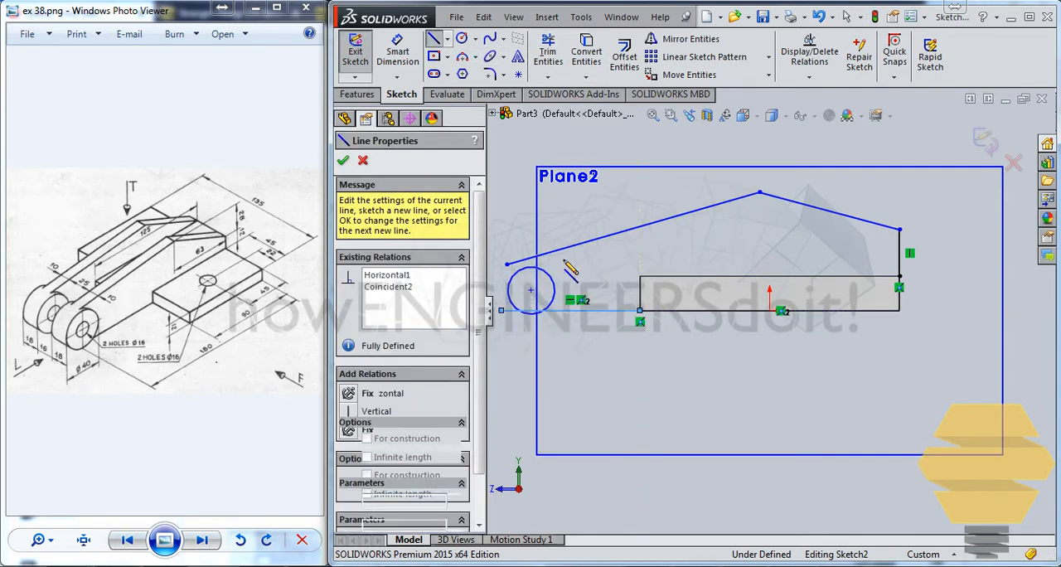
key(Escape)
Make the circle tangent to both the horizontal bottom line and the long sloping line
scroll(497, 282, down, 3)
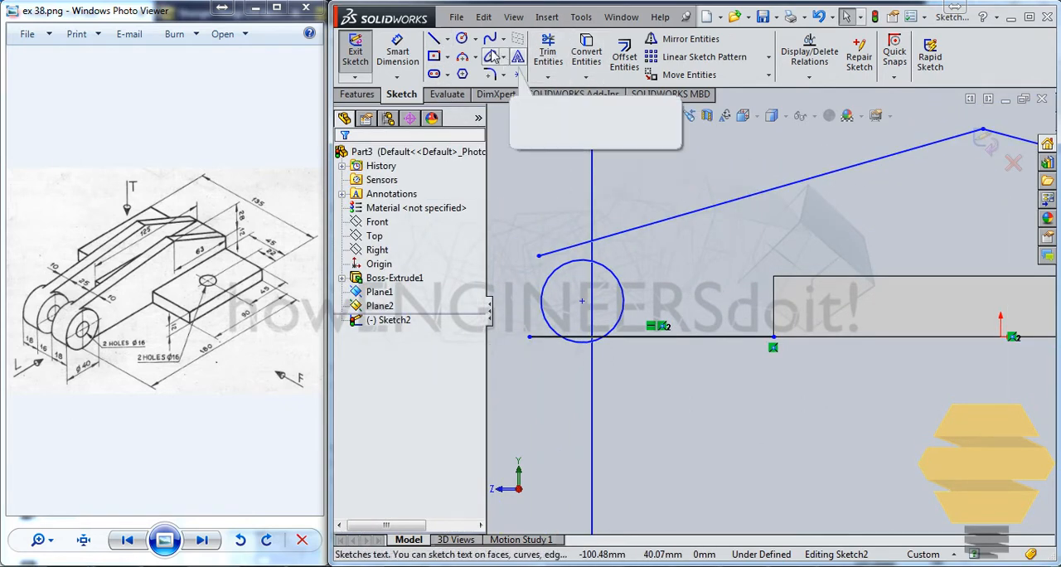
click(625, 339)
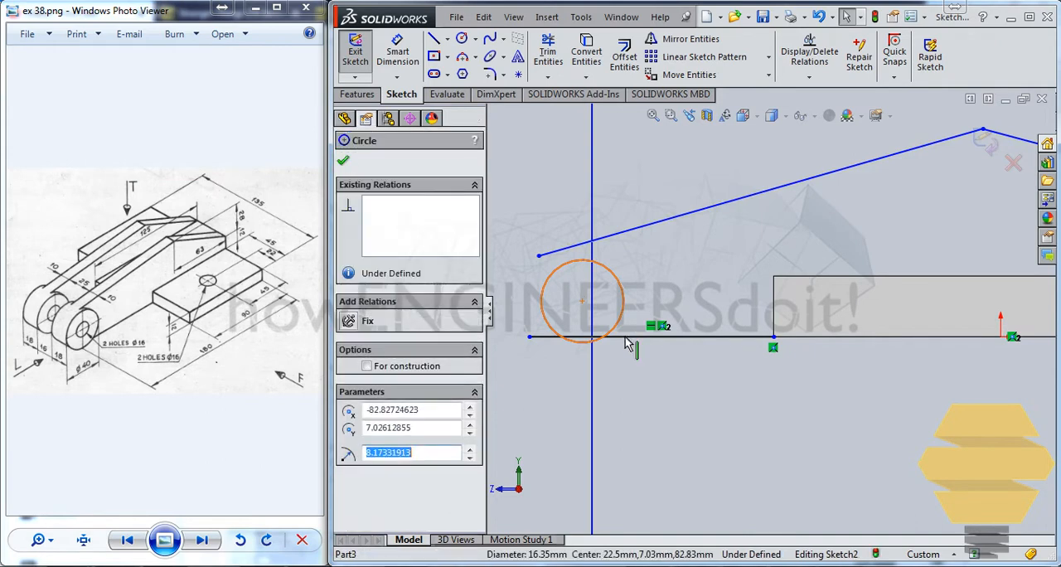
ctrl+click(628, 336)
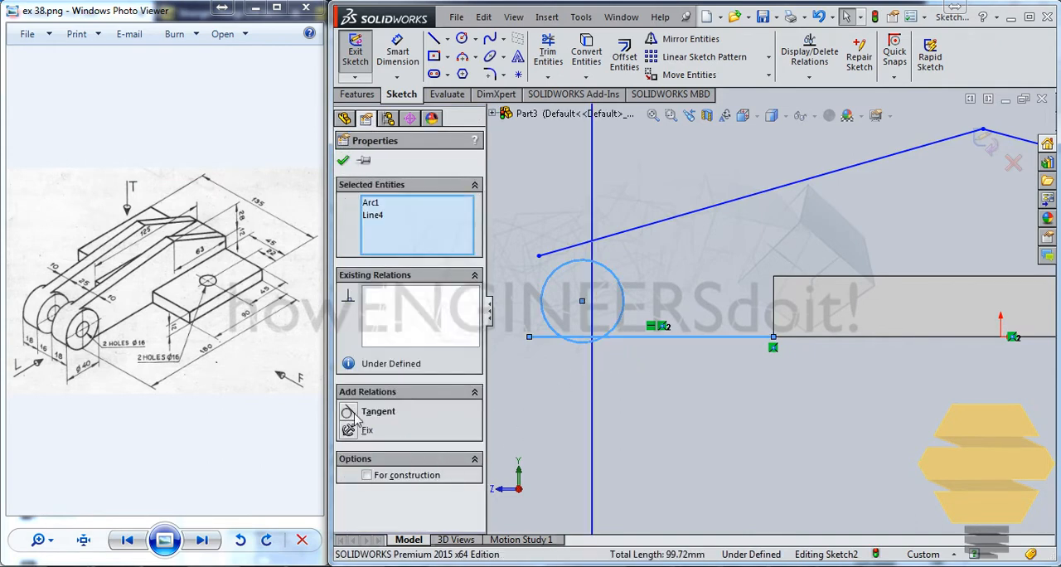
click(348, 412)
click(343, 163)
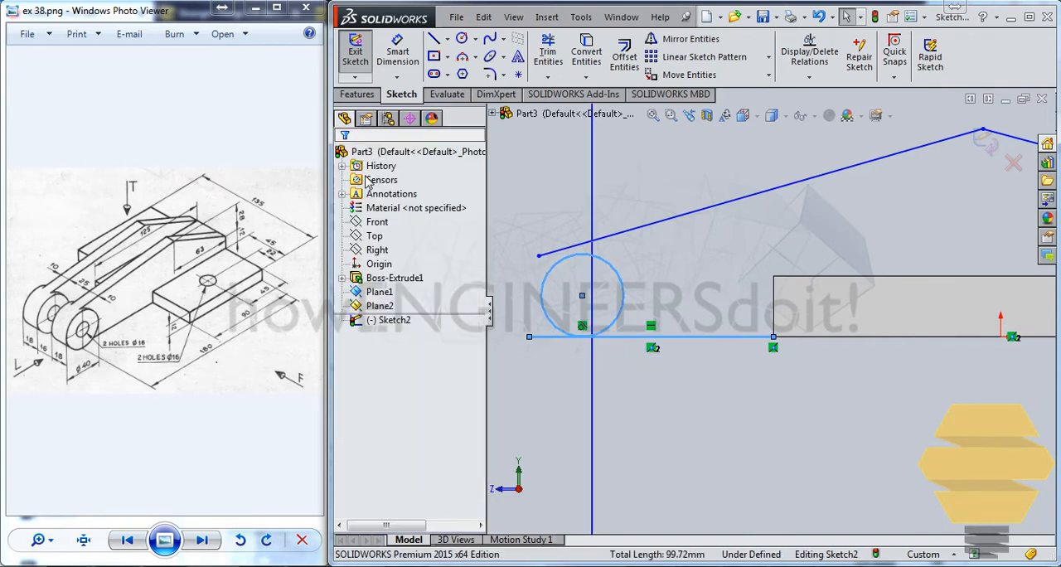
click(585, 257)
ctrl+click(583, 249)
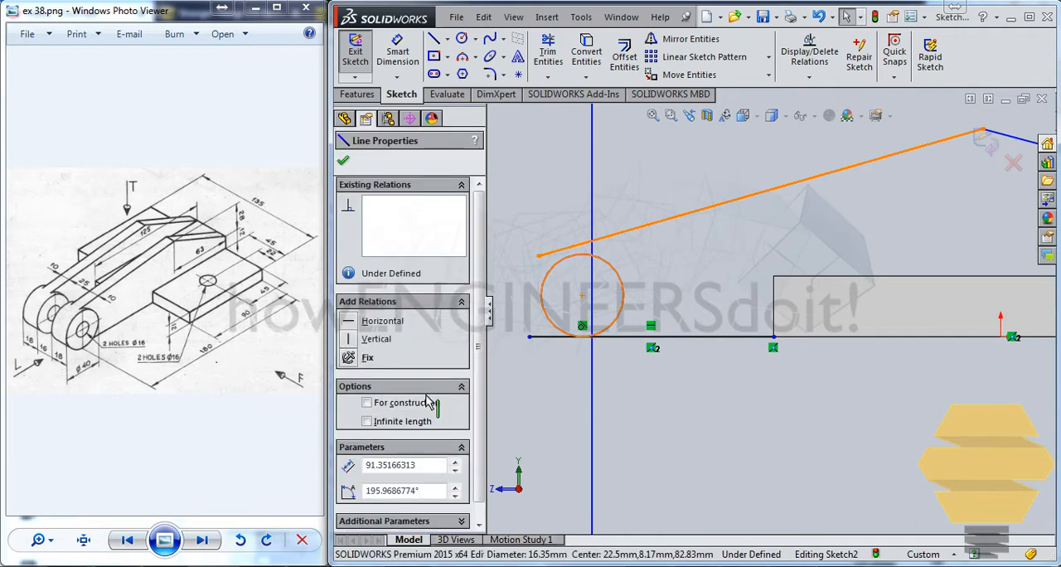
click(348, 412)
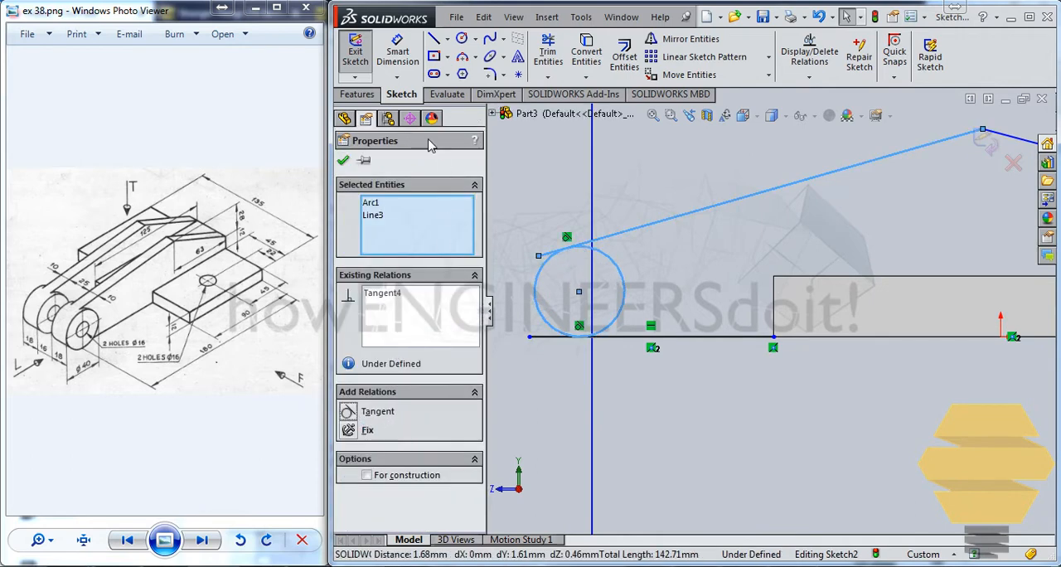
click(345, 161)
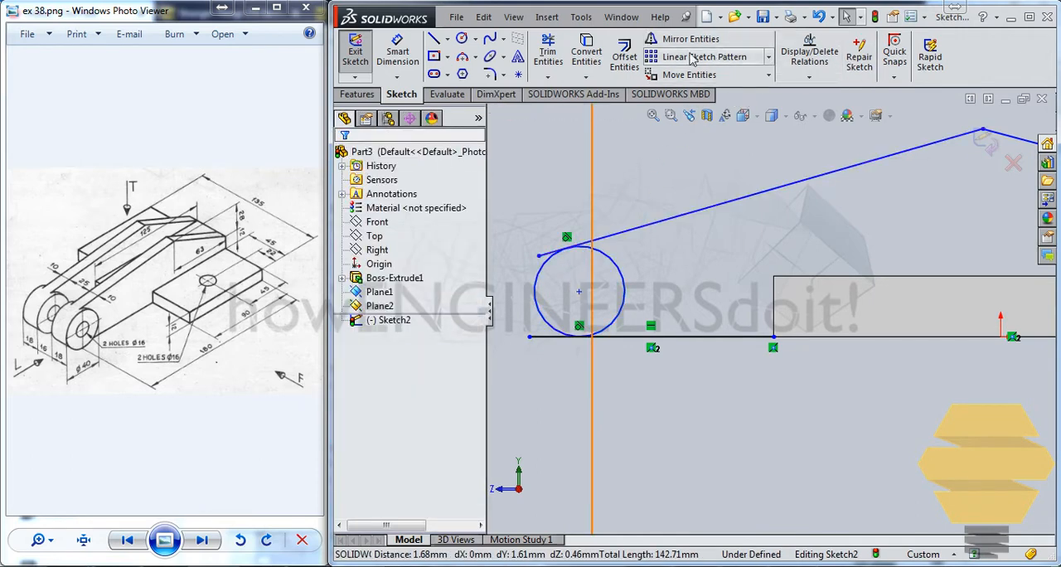
Trim the bottom line's overhang beyond the circle and the circle's inner portion, leaving a rounded arm end
click(550, 57)
scroll(561, 232, down, 4)
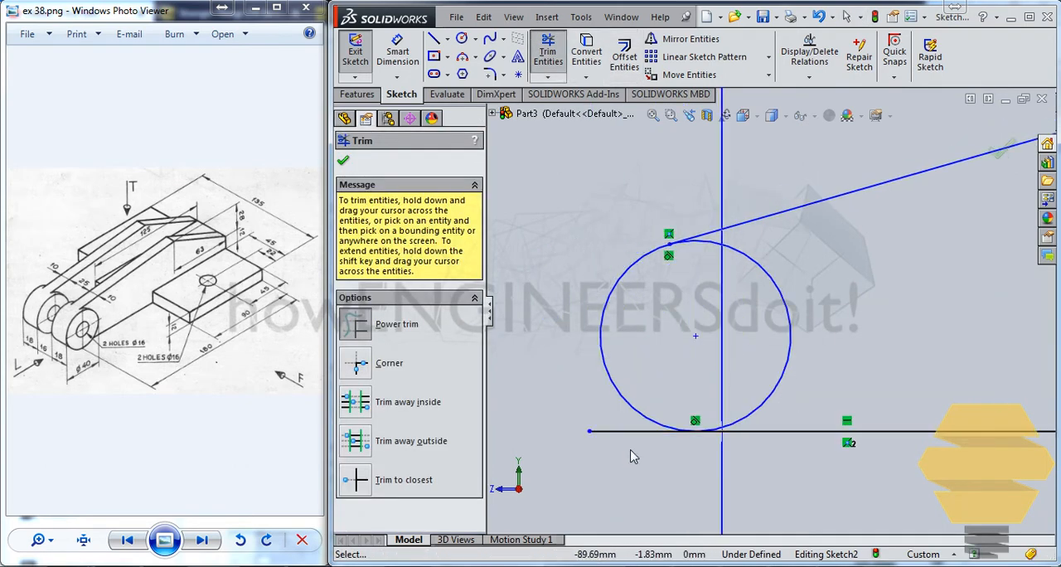
drag(630, 456, 646, 375)
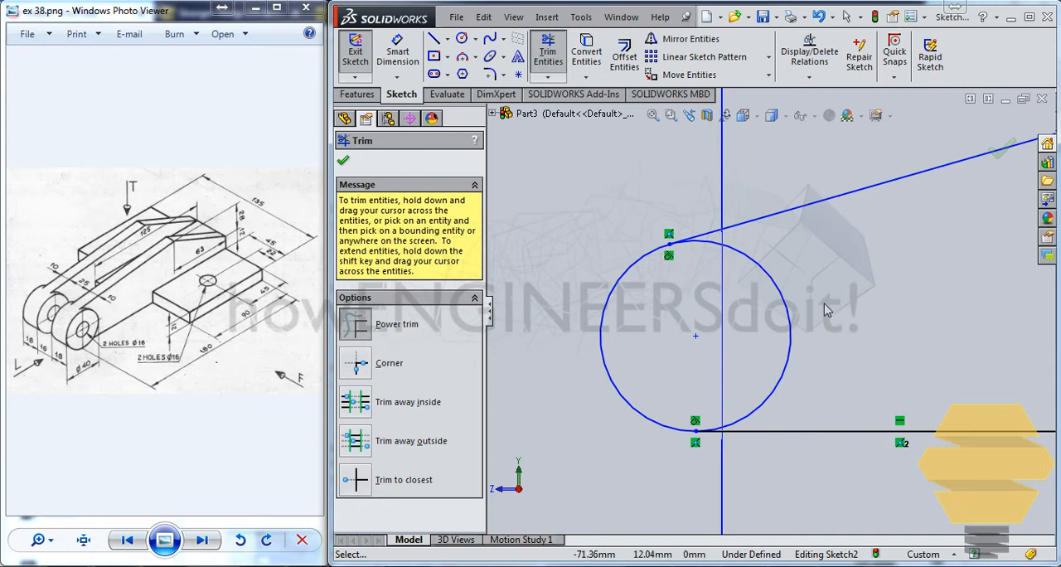
scroll(826, 310, up, 4)
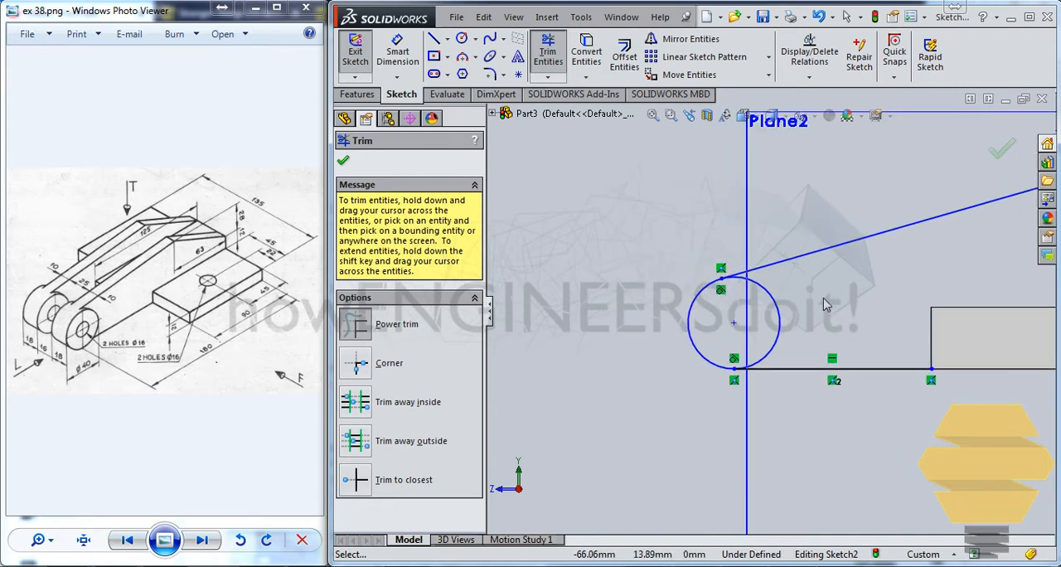
drag(792, 305, 772, 314)
scroll(771, 314, up, 1)
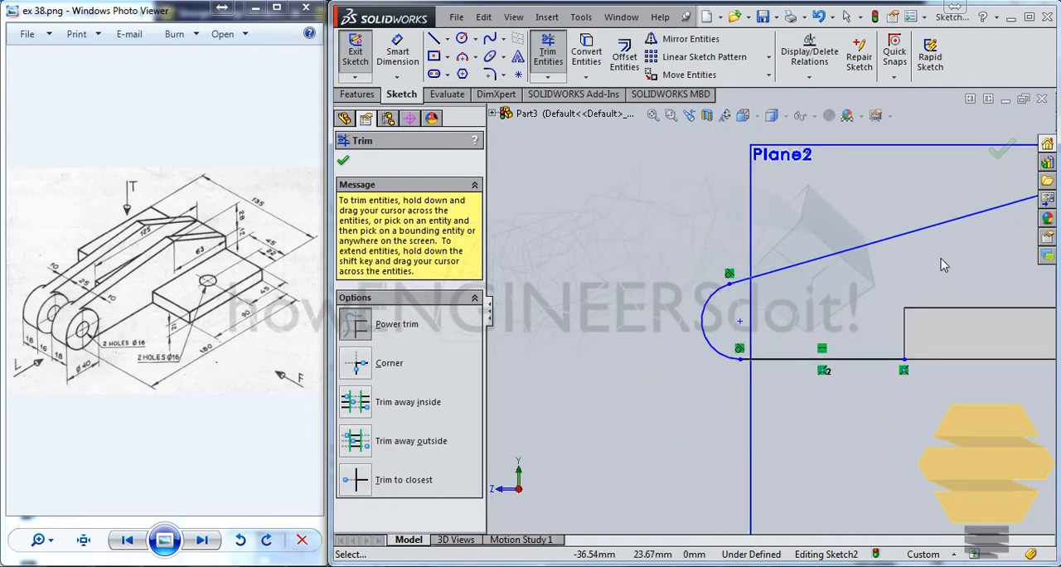
mouse_move(942, 259)
ctrl+middle_down()
mouse_move(769, 284)
mouse_move(729, 279)
ctrl+middle_up()
scroll(759, 272, down, 1)
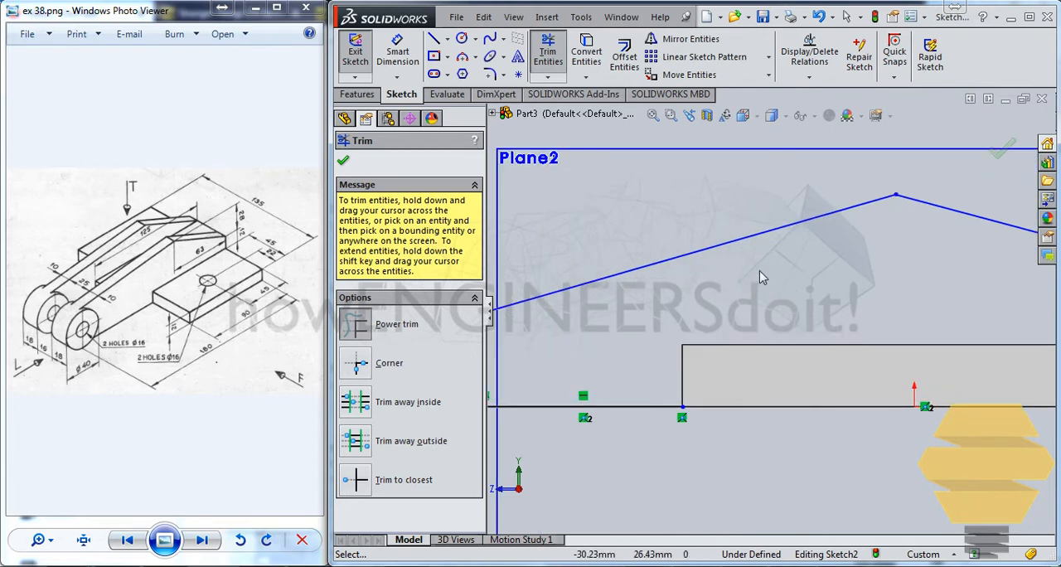
scroll(761, 276, up, 2)
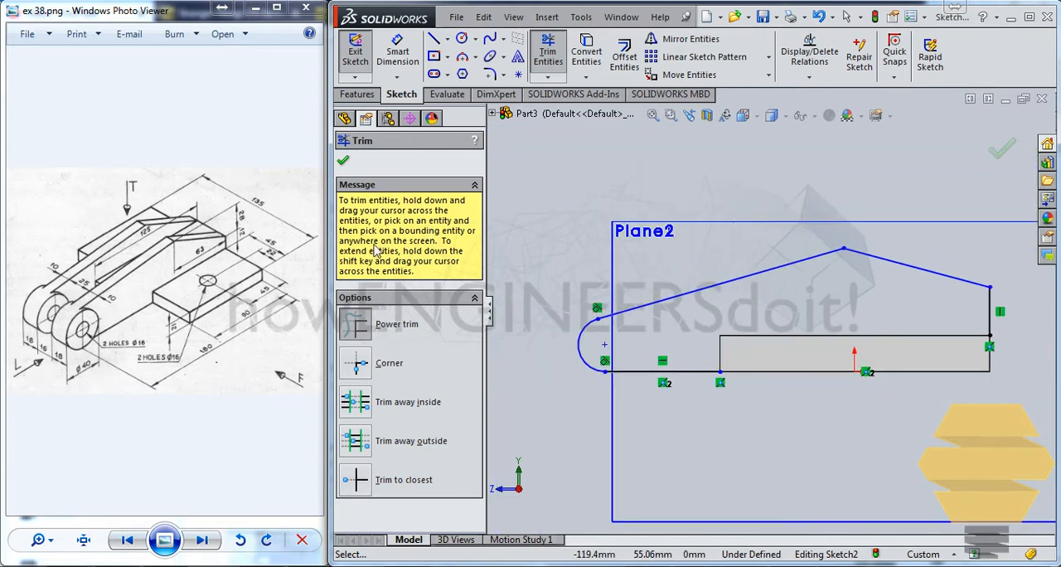
Dimension the short vertical line above the plate's back edge at 12 mm
click(403, 51)
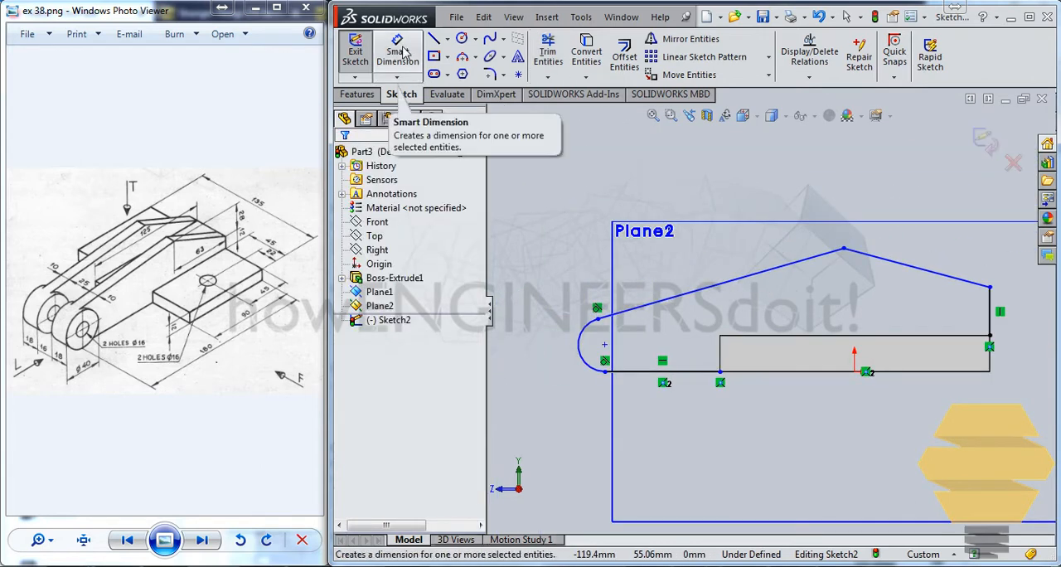
click(404, 51)
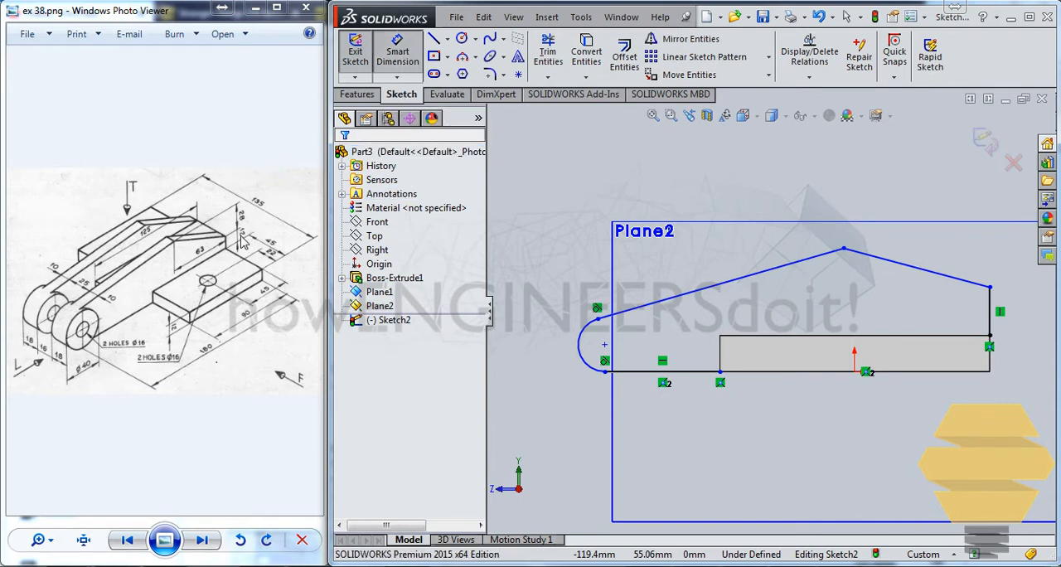
click(1019, 311)
click(1040, 310)
text(12)
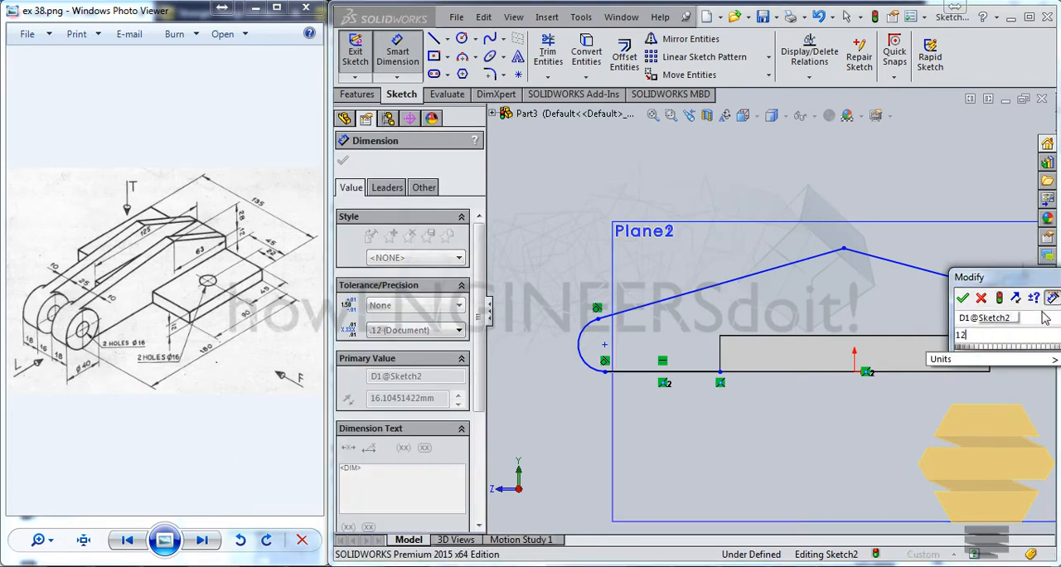
key(Return)
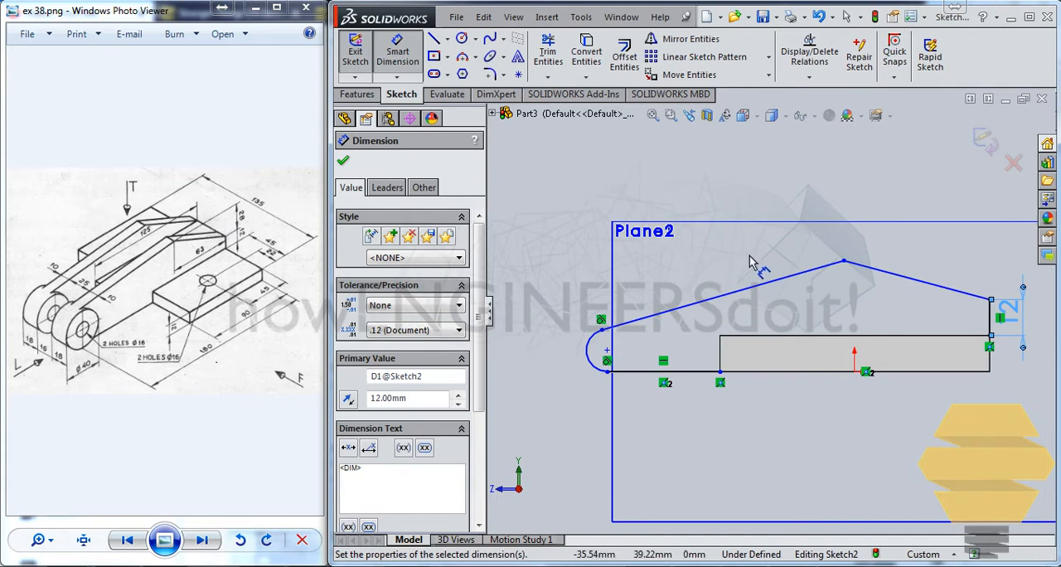
Dimension the vertical distance between the profile's peak and the top of the short vertical line at 28 mm
click(843, 262)
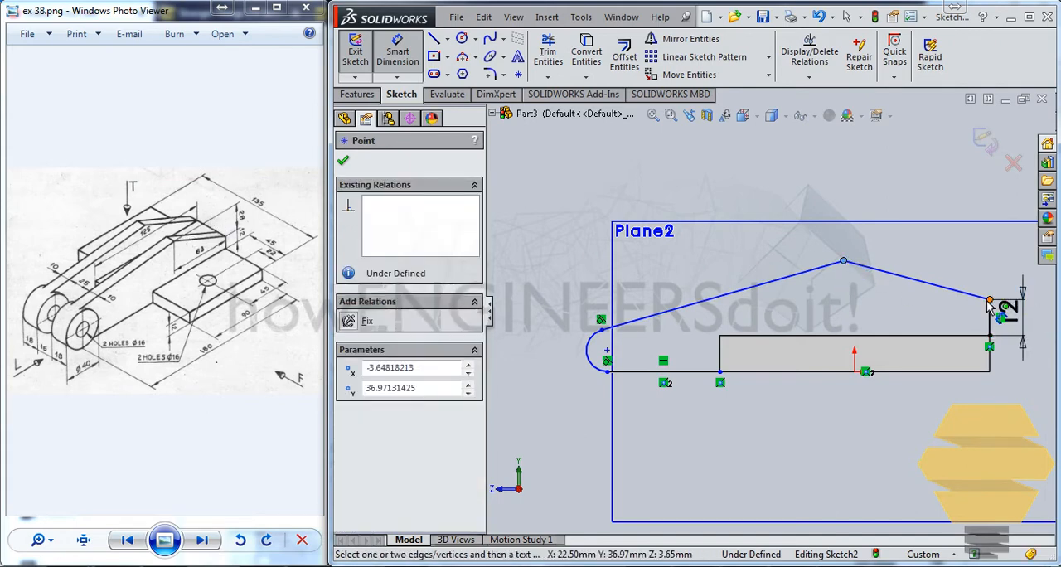
click(989, 301)
click(1028, 278)
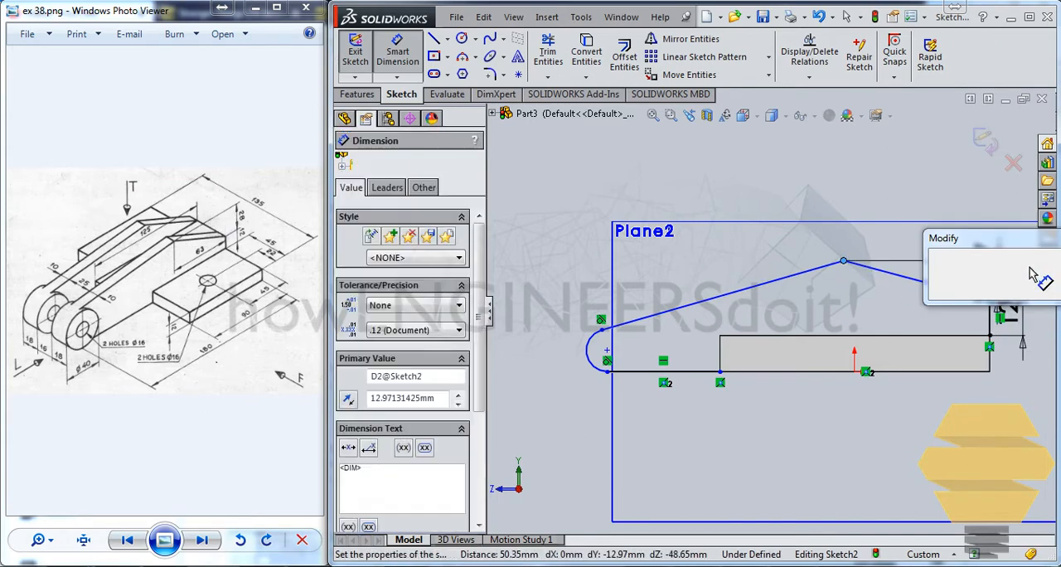
text(28)
key(Return)
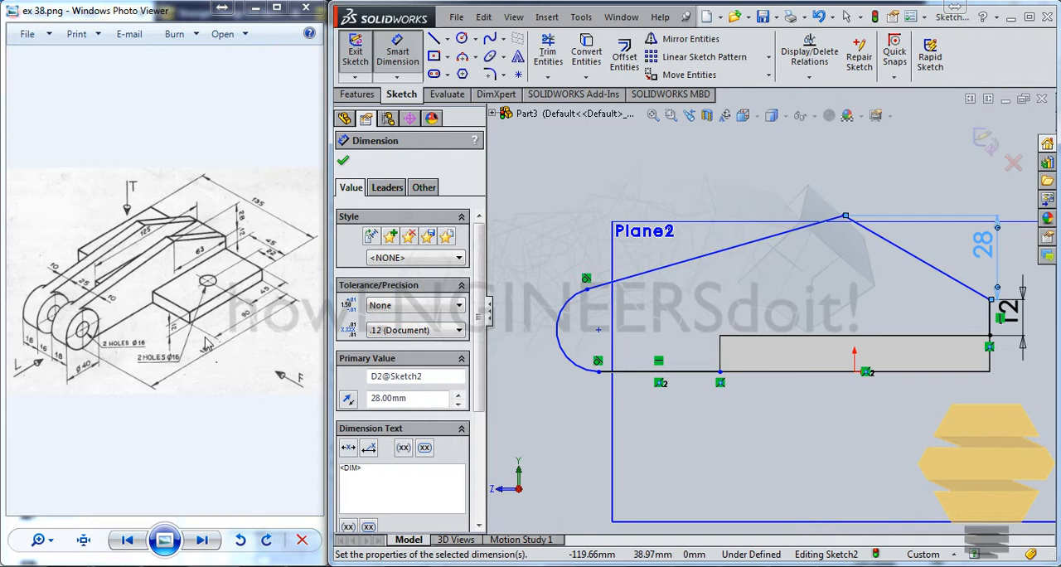
Dimension the horizontal distance from the rounded end's centre to the plate's back edge at 180 mm
click(598, 329)
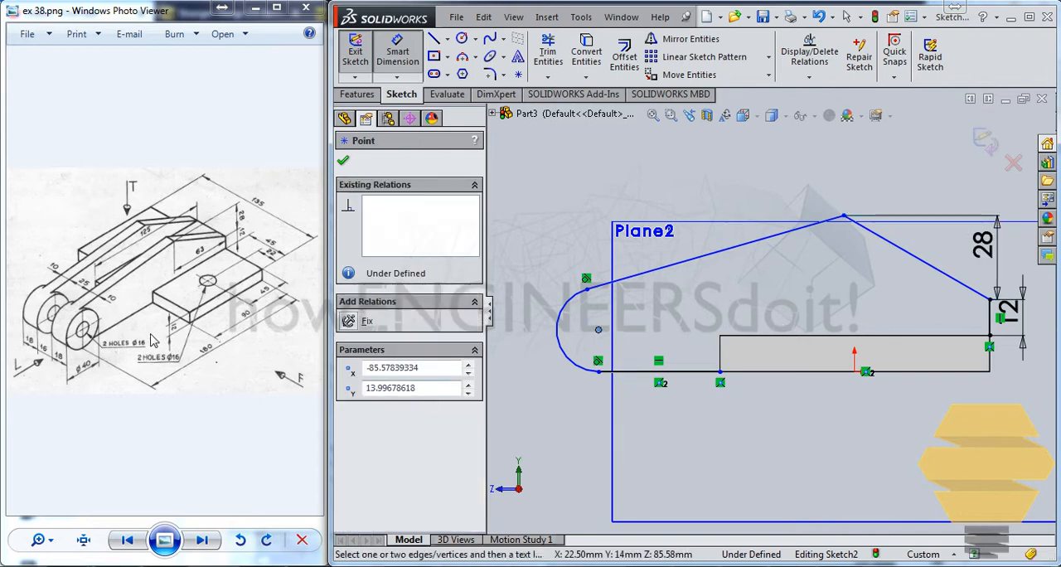
click(990, 349)
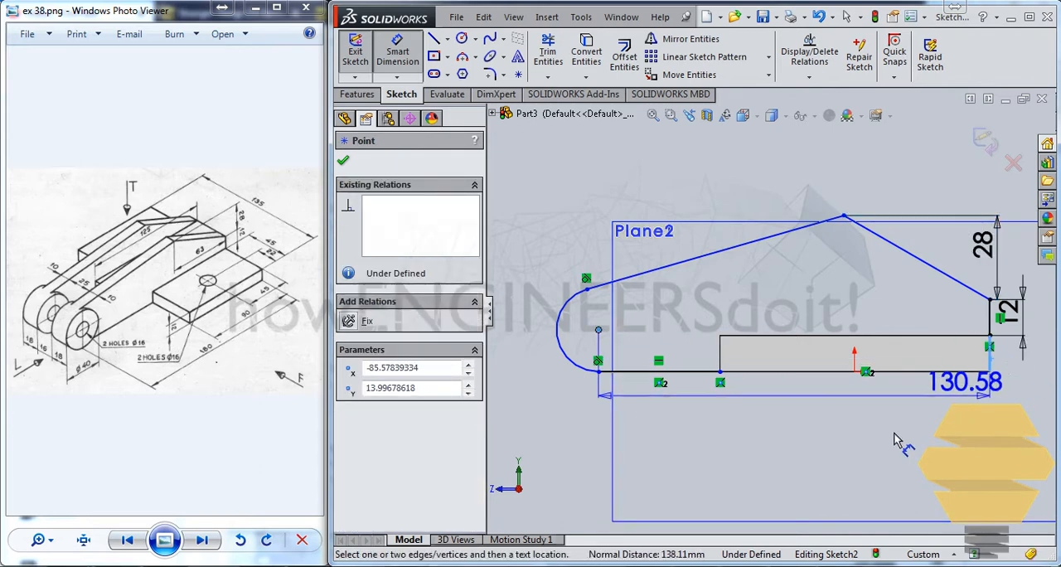
click(880, 437)
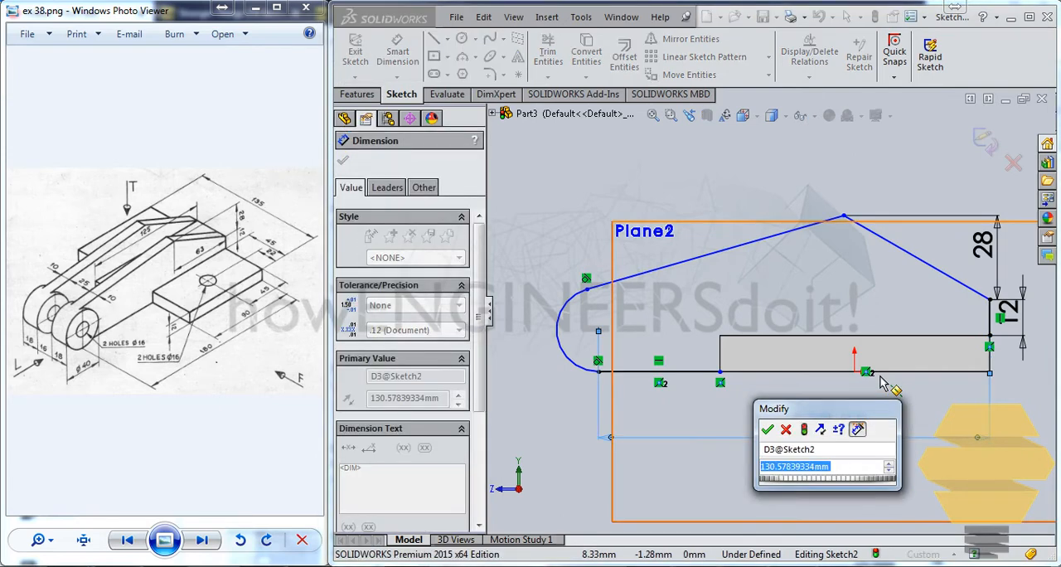
key(Return)
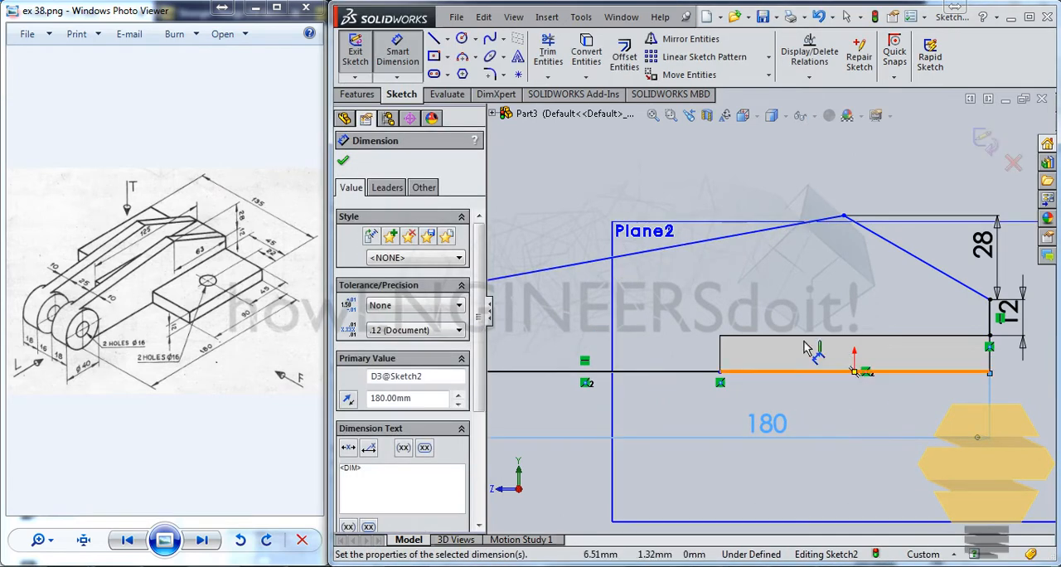
scroll(669, 303, up, 2)
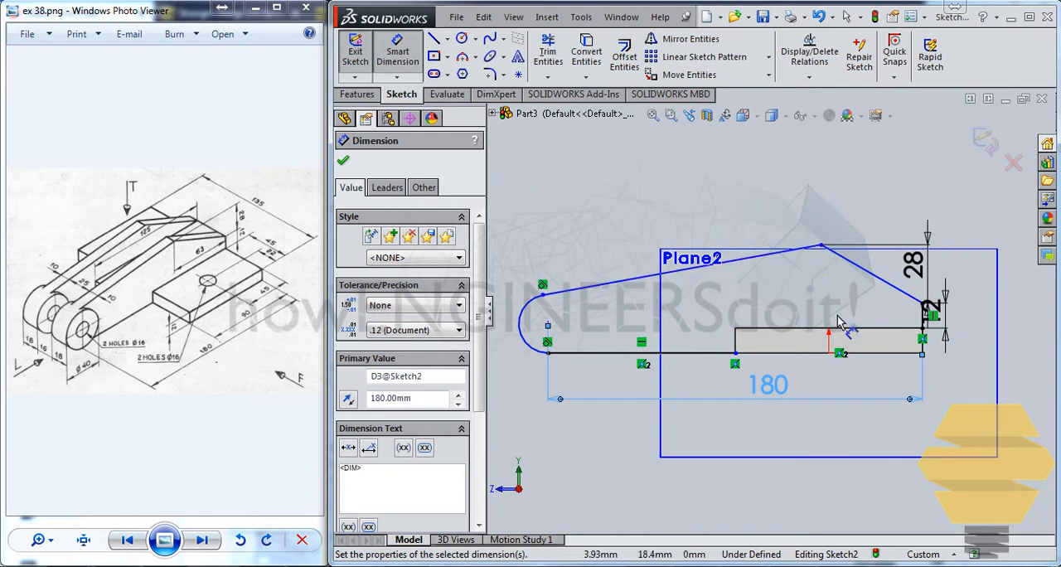
Dimension the horizontal distance between the profile's peak and the plate's back edge at 63 mm
click(821, 246)
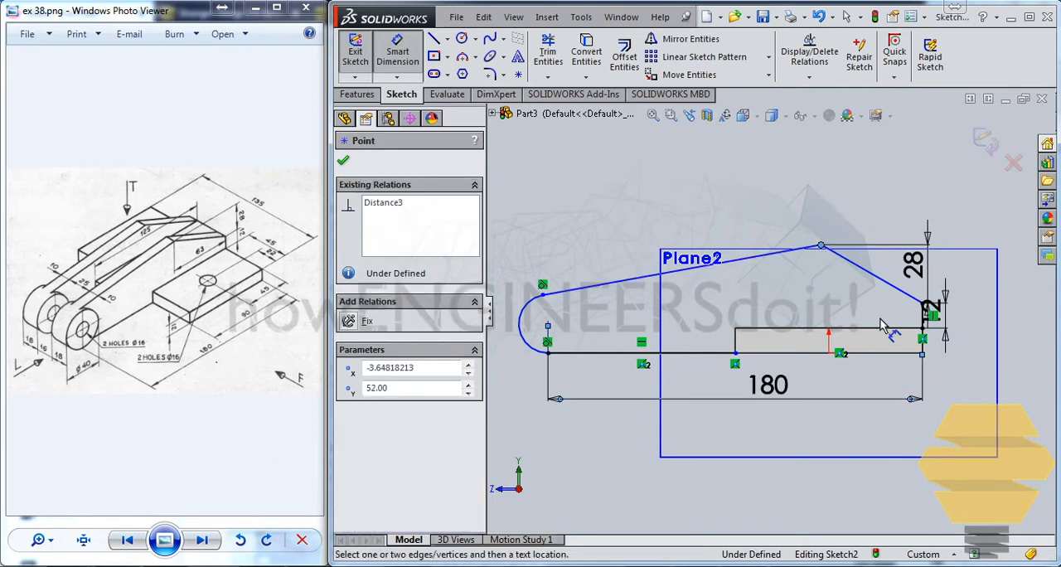
click(926, 327)
click(863, 203)
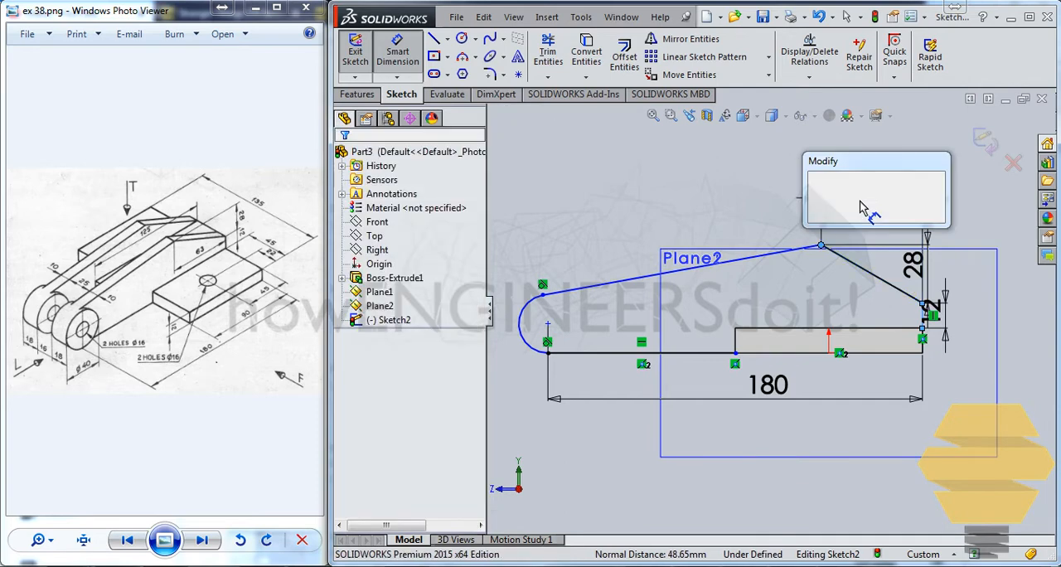
text(63)
key(Return)
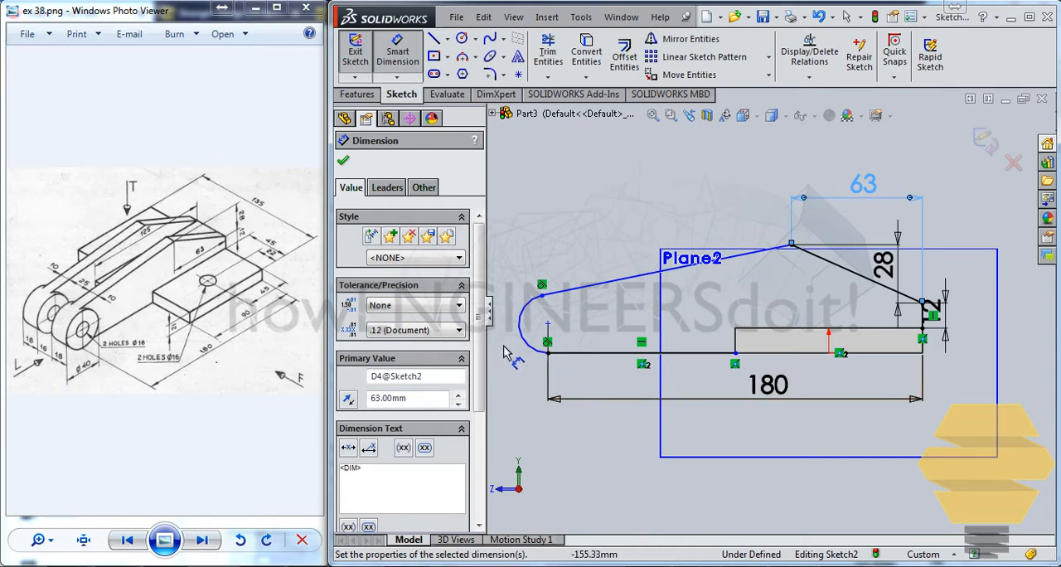
Dimension the rounded arm end's radius at 20 mm and finish the sketch
click(531, 348)
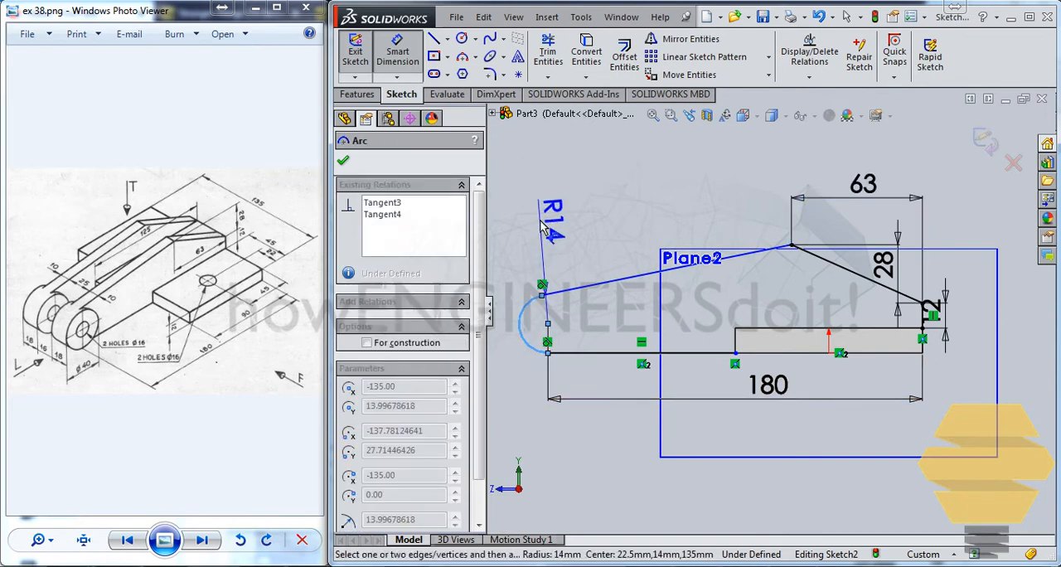
click(542, 223)
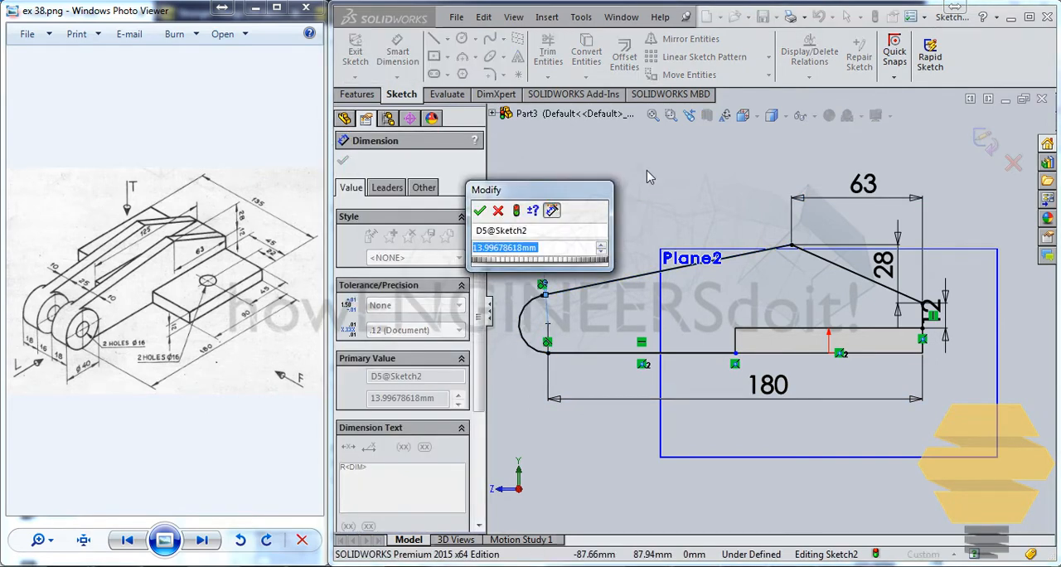
text(20)
key(Return)
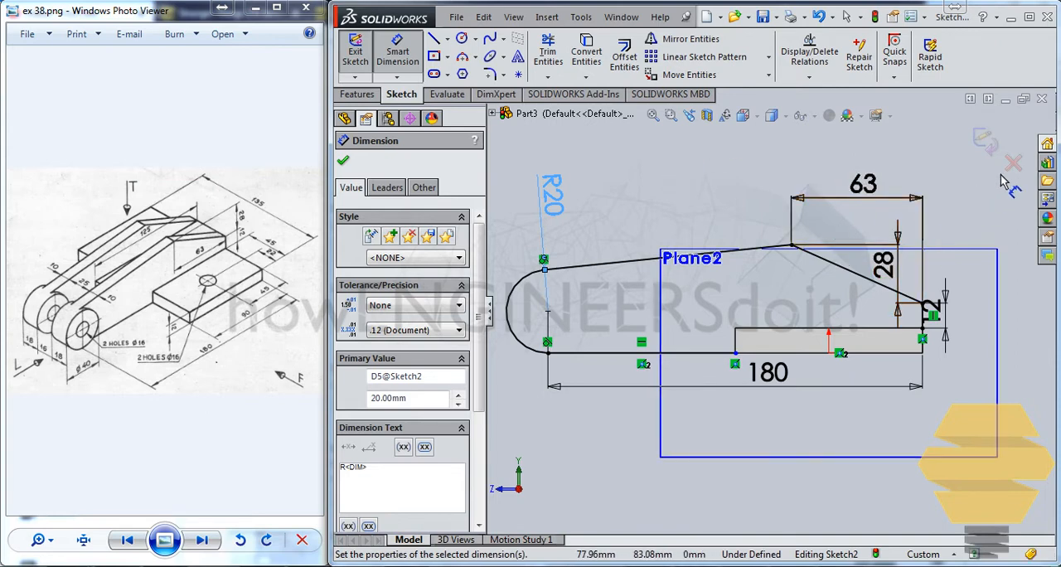
click(984, 141)
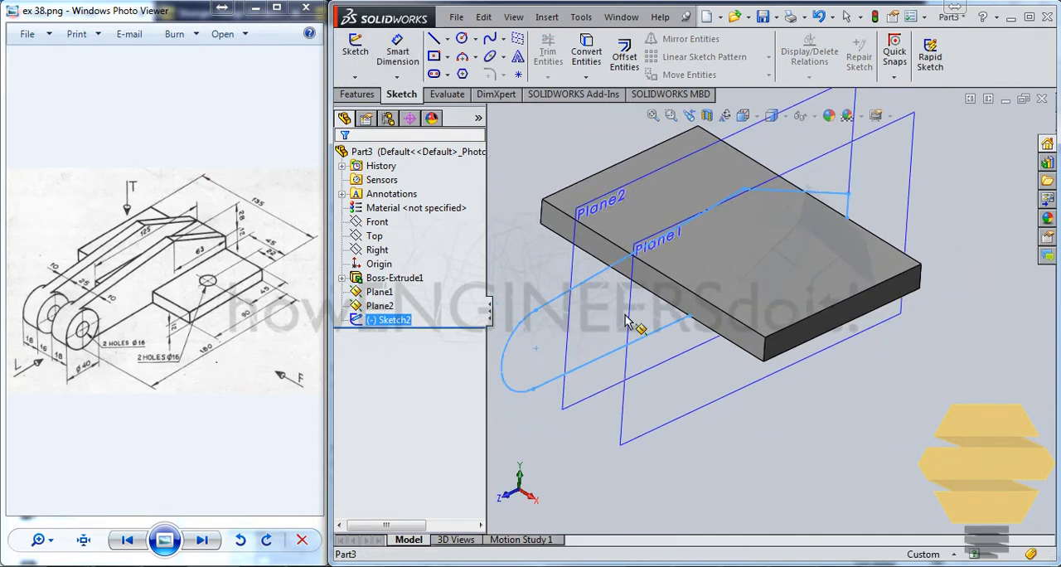
click(357, 95)
click(362, 51)
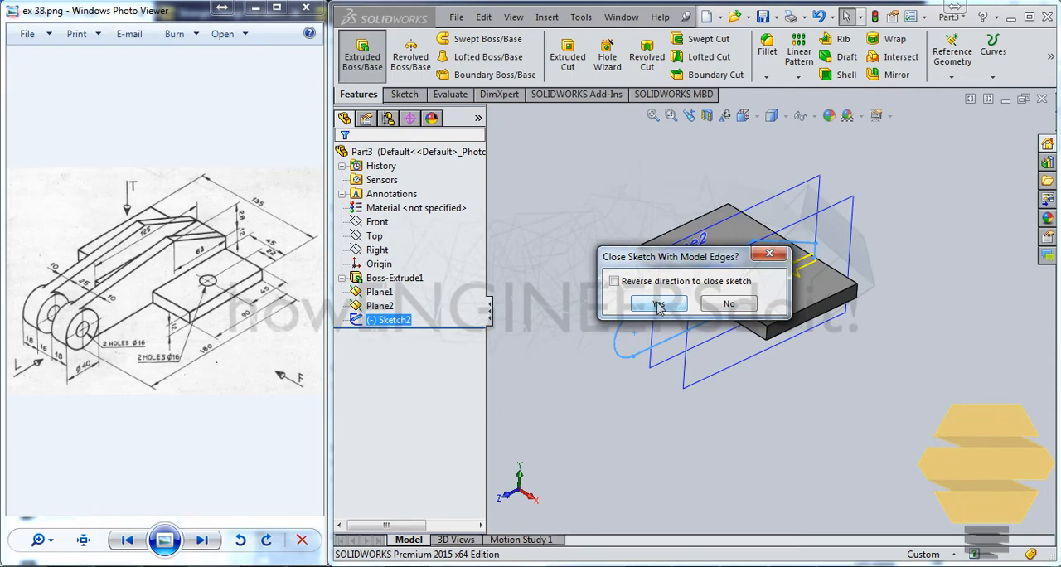
drag(666, 263, 665, 366)
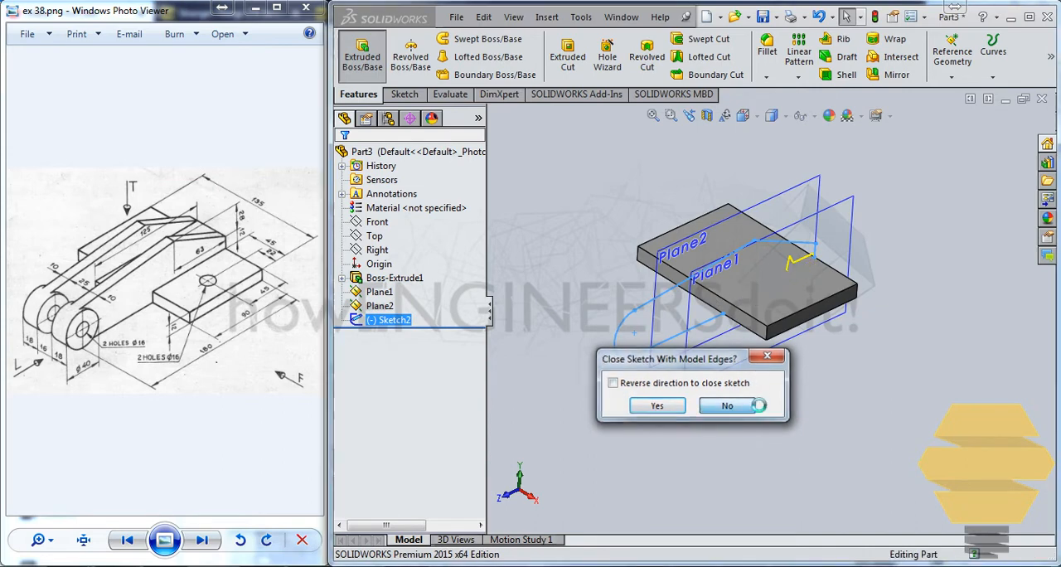
click(727, 405)
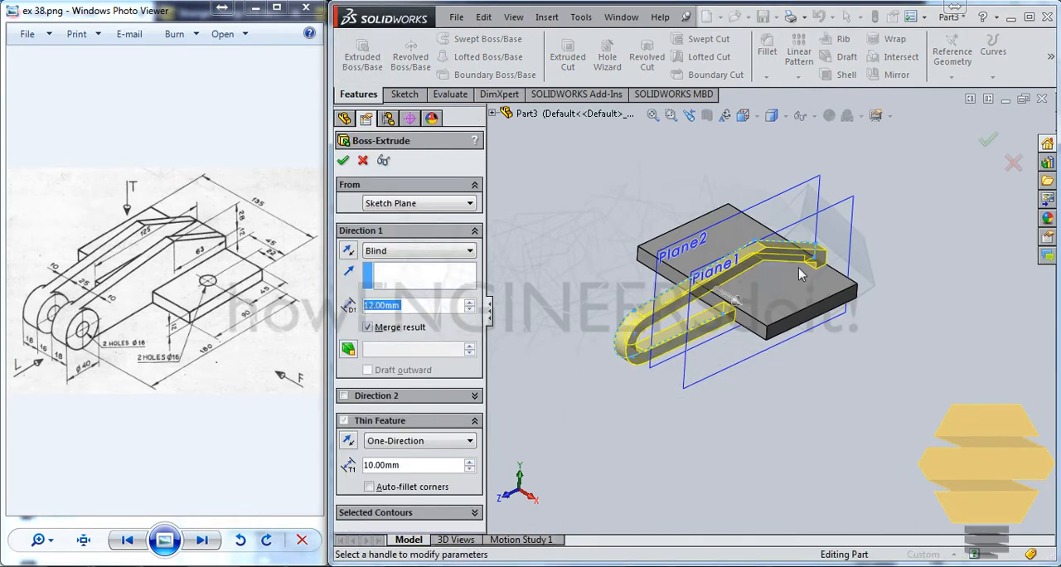
key(Escape)
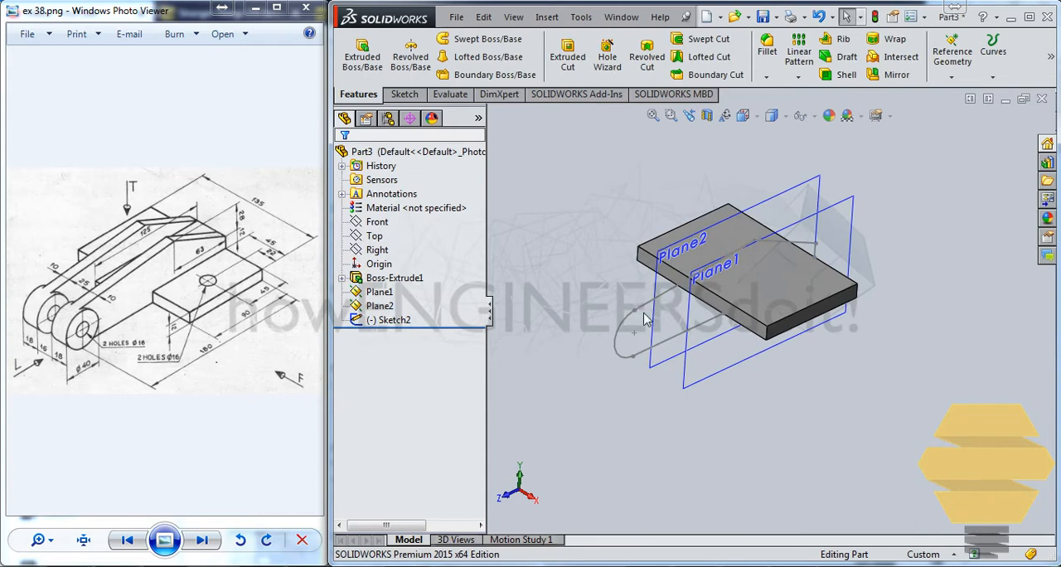
Edit the arm sketch and convert the plate's short vertical corner edge and long upper side edge into it, closing the profile
click(705, 268)
click(698, 255)
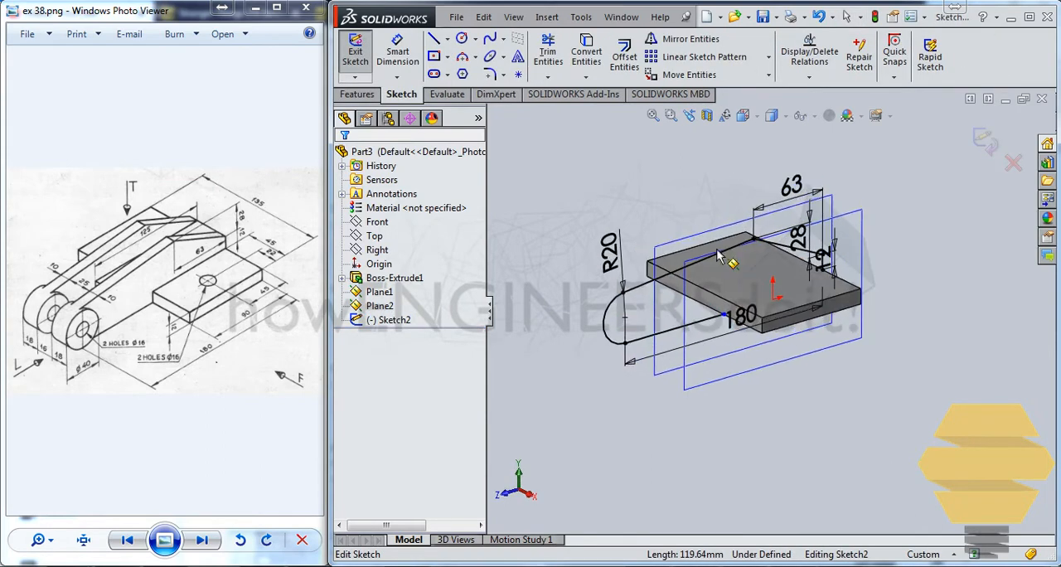
scroll(750, 323, down, 5)
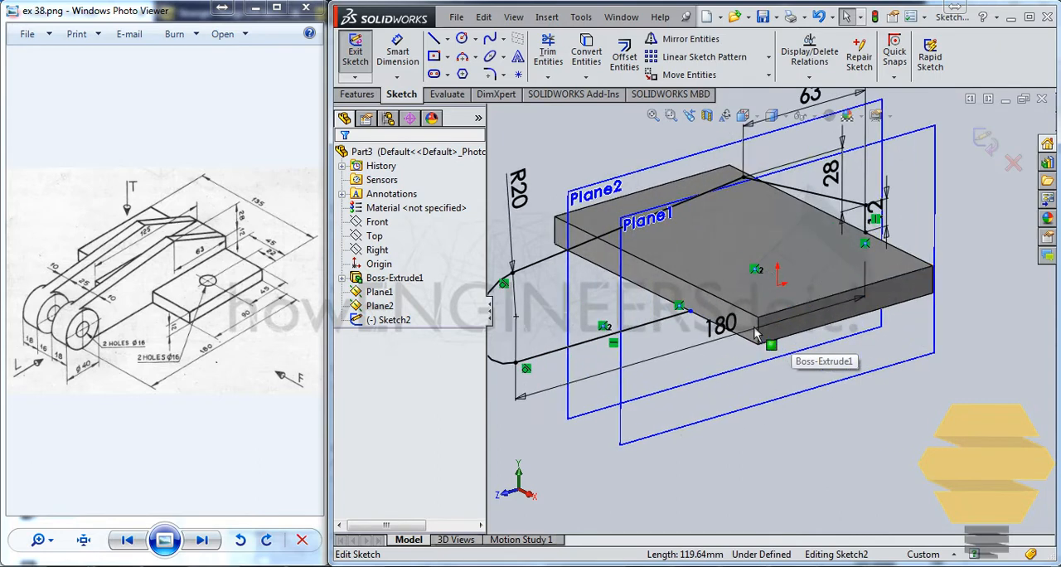
click(758, 331)
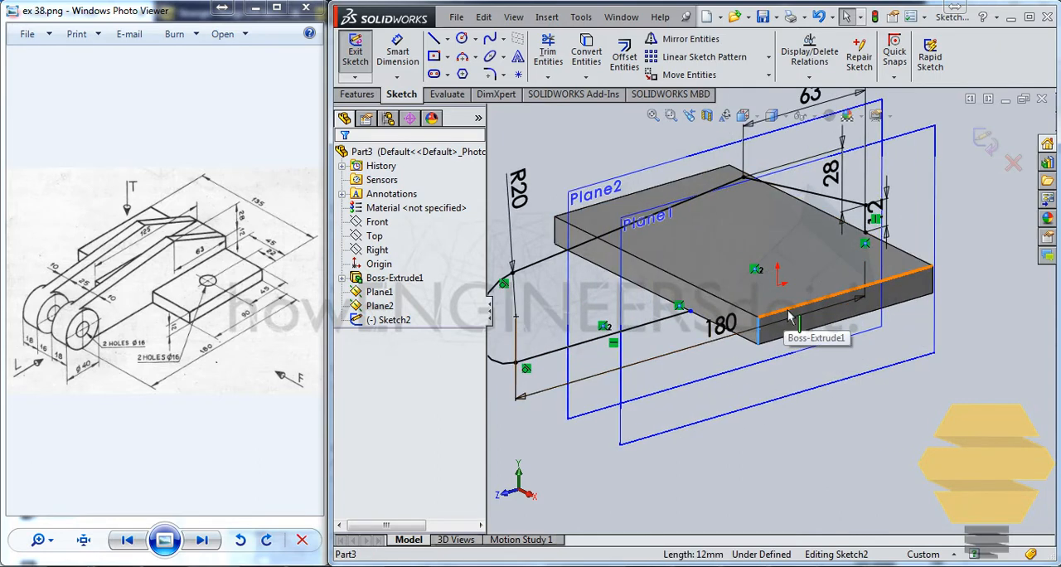
ctrl+click(789, 315)
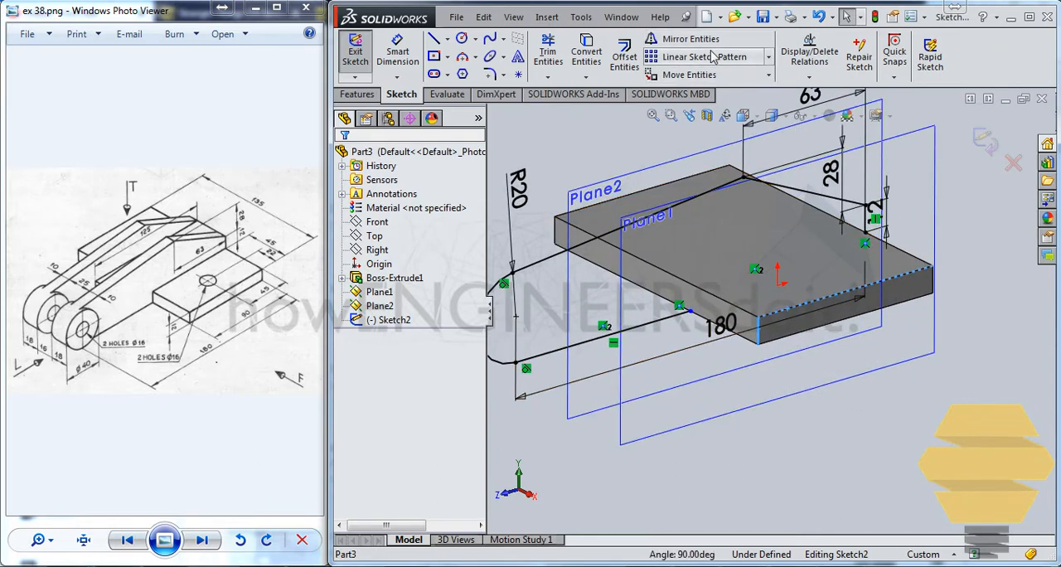
click(586, 51)
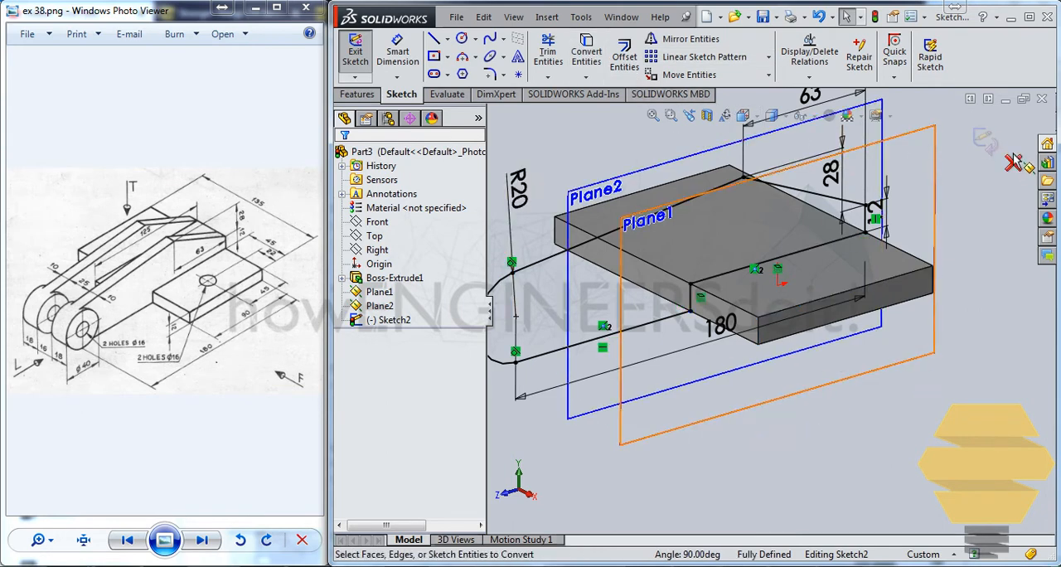
click(984, 142)
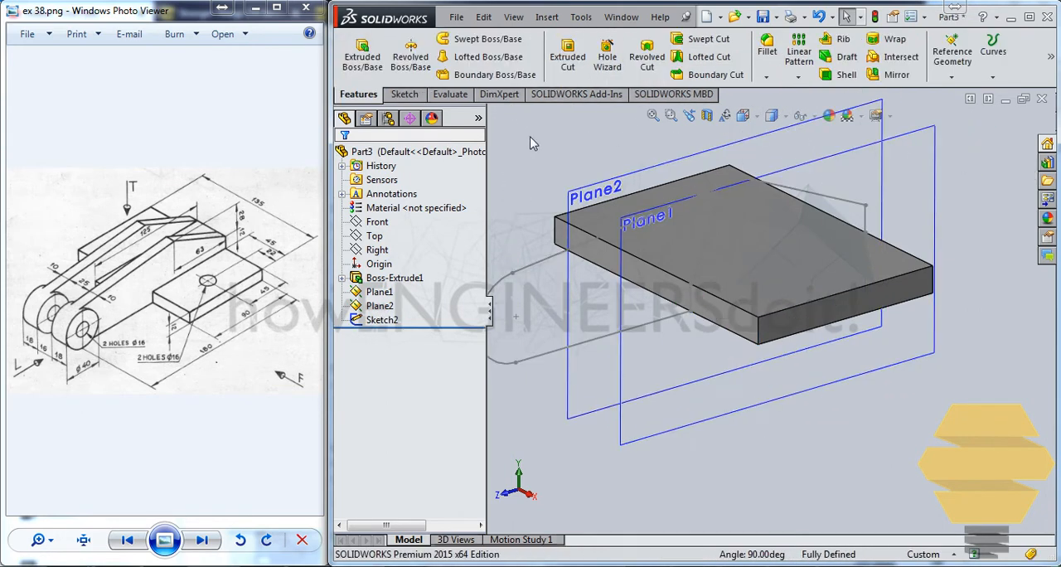
Extrude the closed arm profile 12 mm blind from its sketch plane in the reversed direction
click(362, 53)
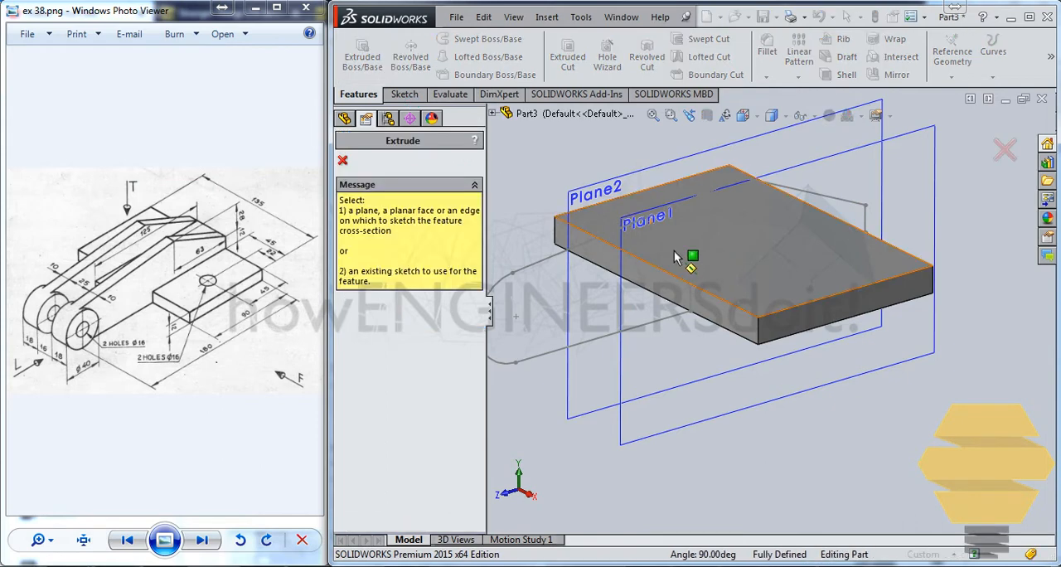
middle_drag(650, 242, 670, 265)
click(551, 295)
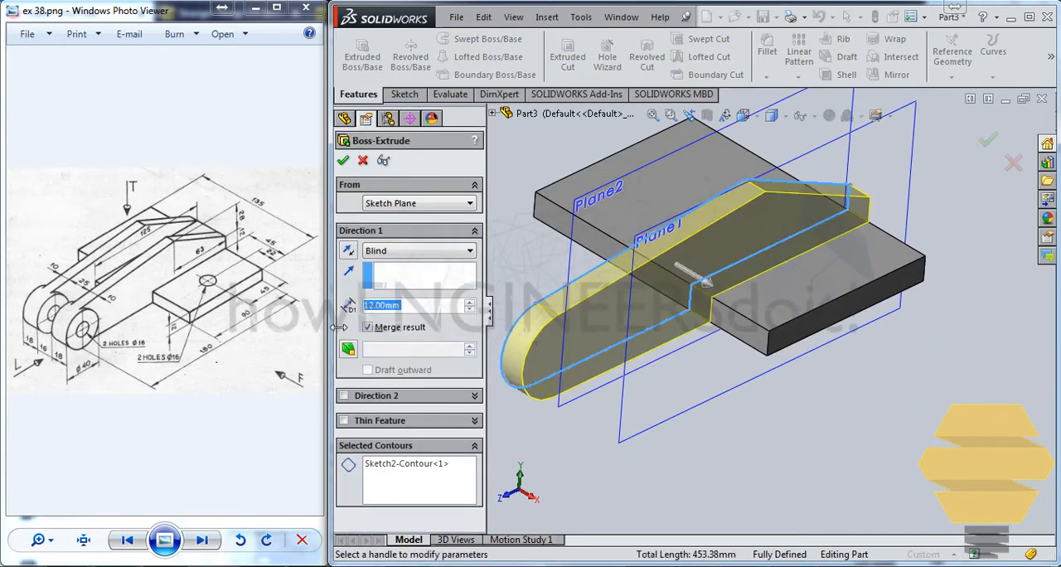
click(349, 251)
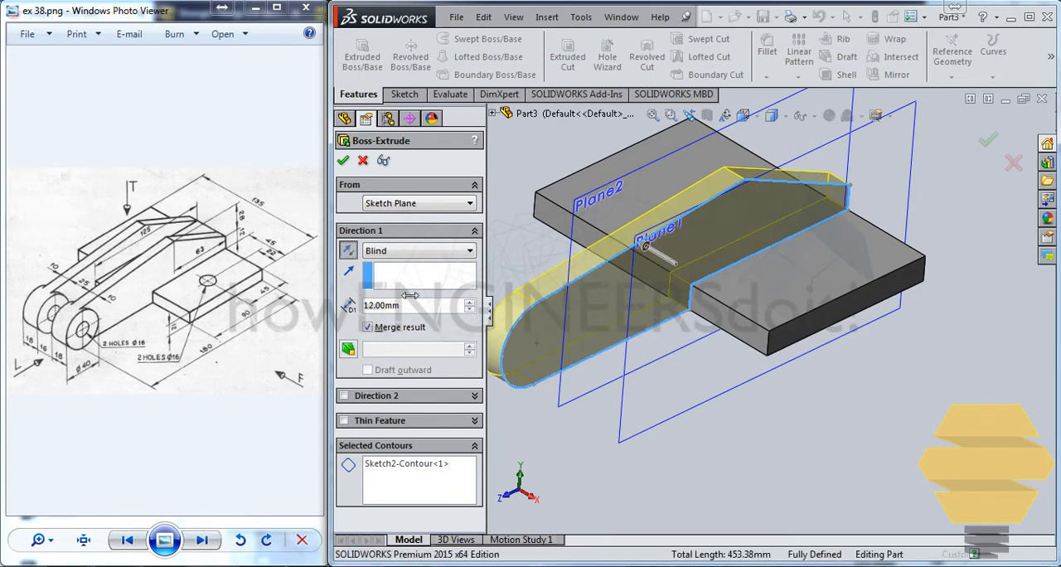
key(Return)
key(Return)
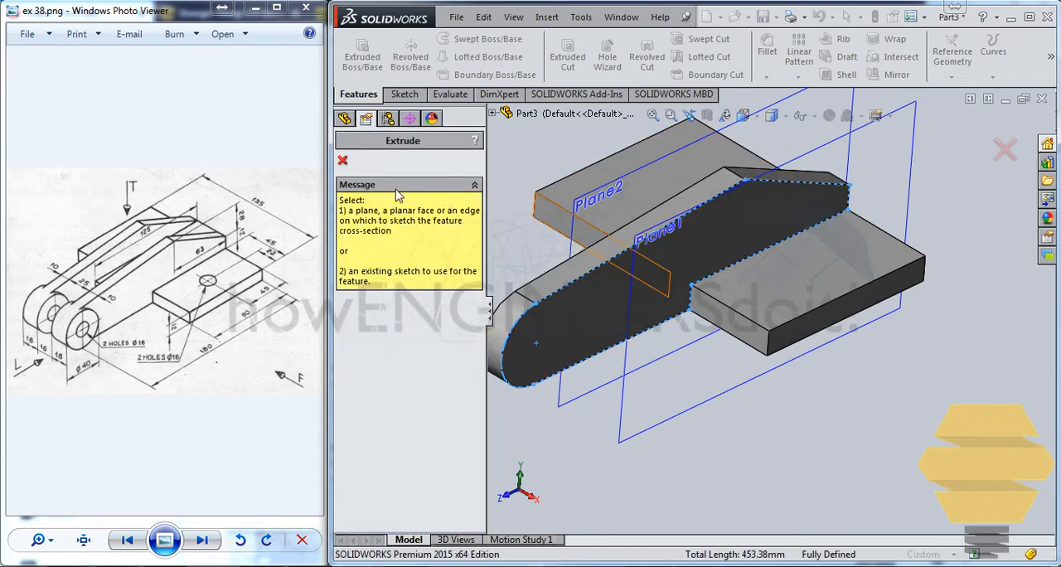
click(344, 161)
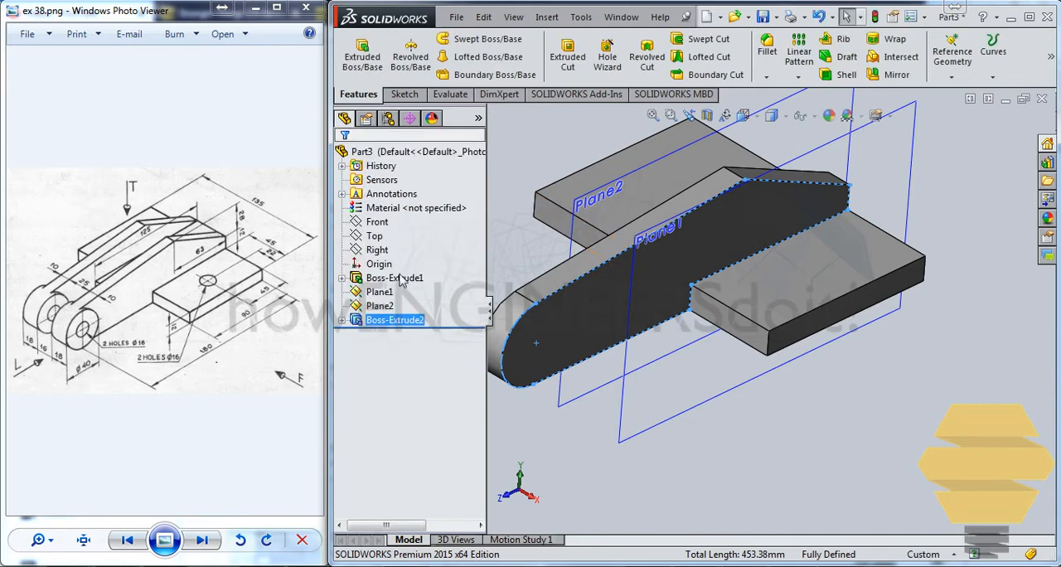
Edit the arm extrusion and set its depth to 10 mm
right_click(381, 328)
click(365, 302)
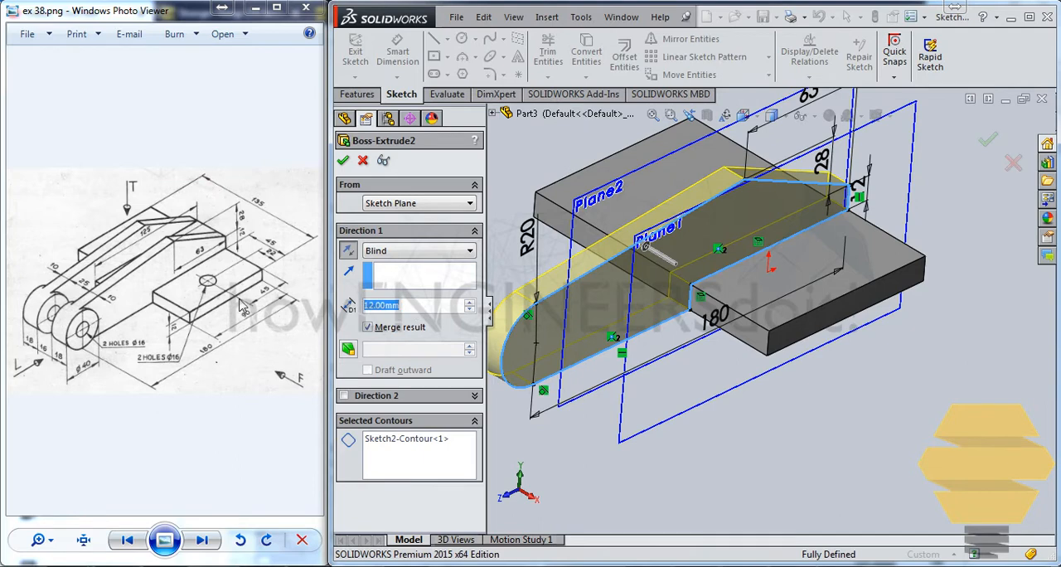
text(10)
key(Return)
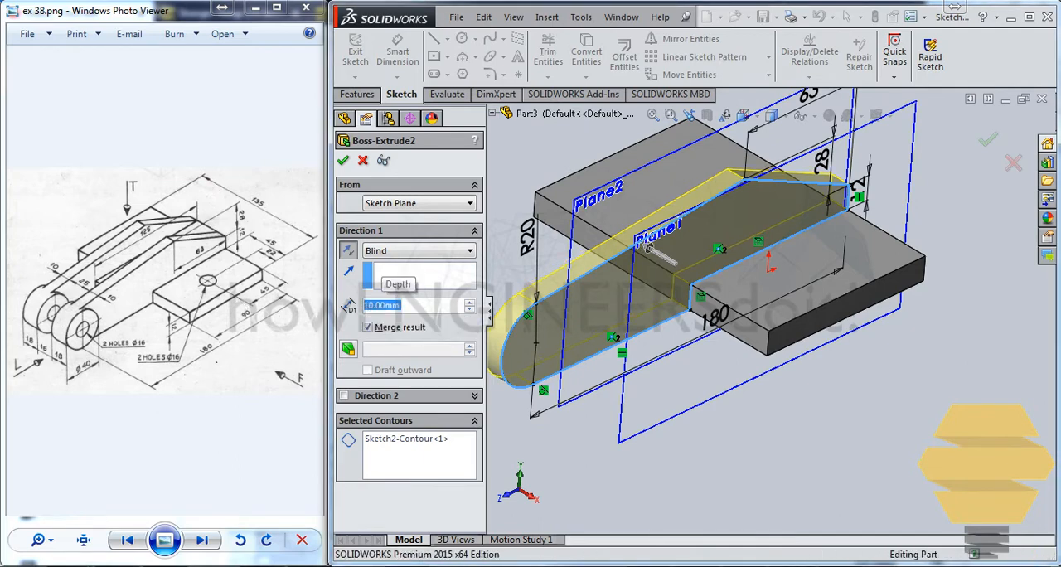
key(Return)
click(516, 160)
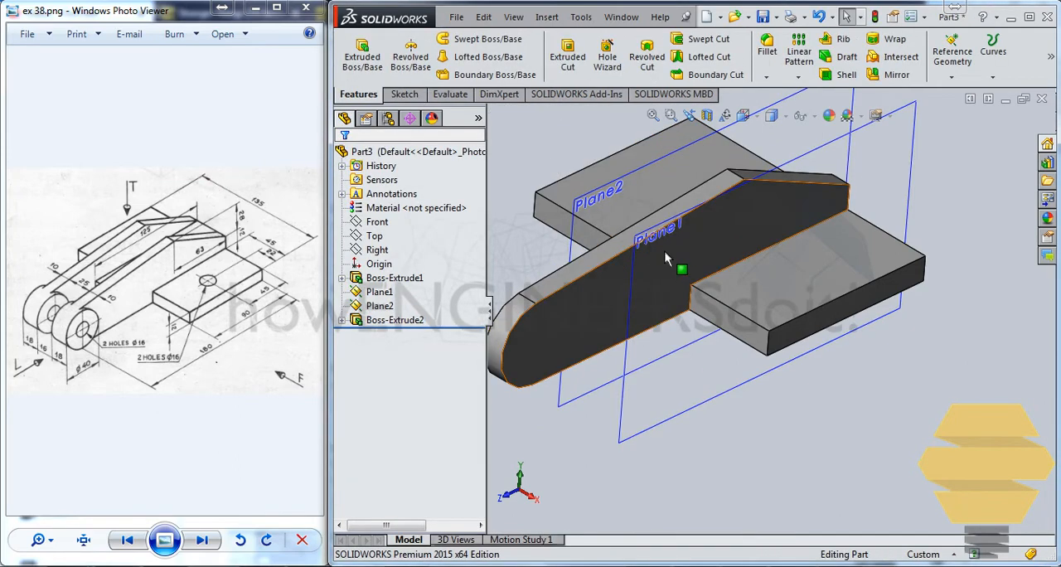
Mirror the arm extrusion about the Right plane to create the second arm
middle_drag(665, 251, 683, 280)
scroll(673, 270, up, 2)
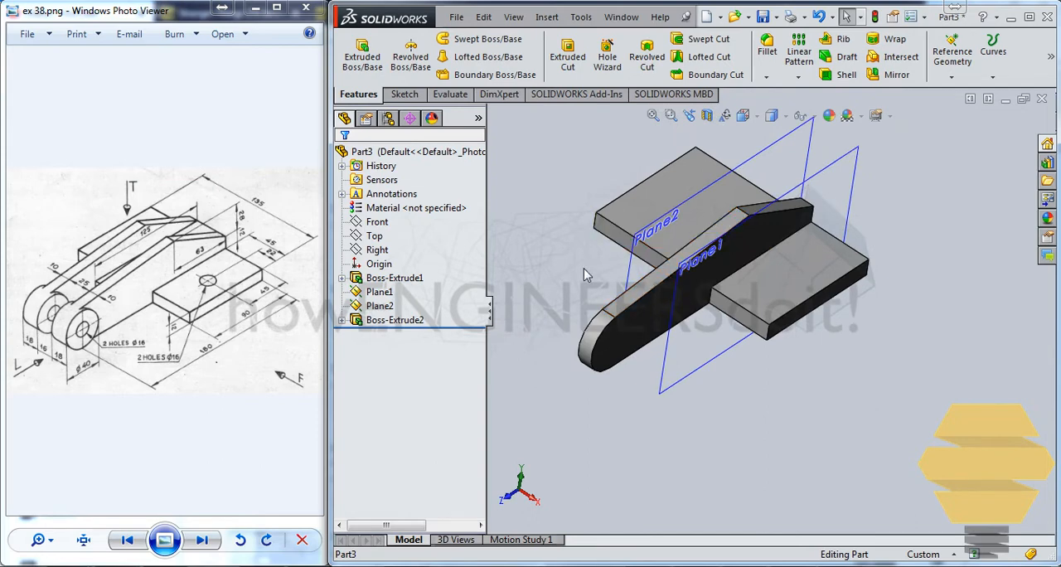
click(627, 263)
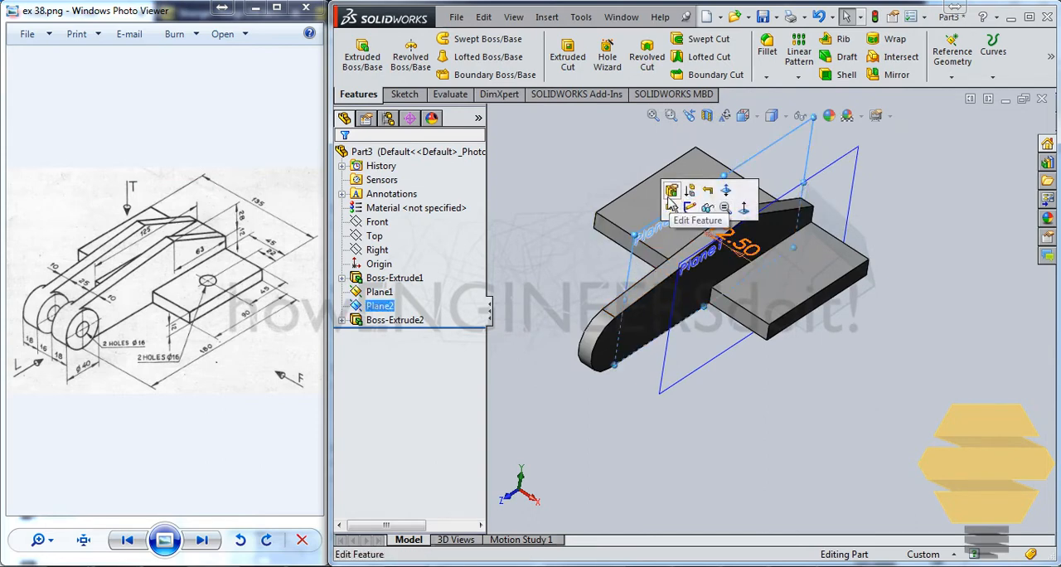
middle_drag(728, 209, 636, 286)
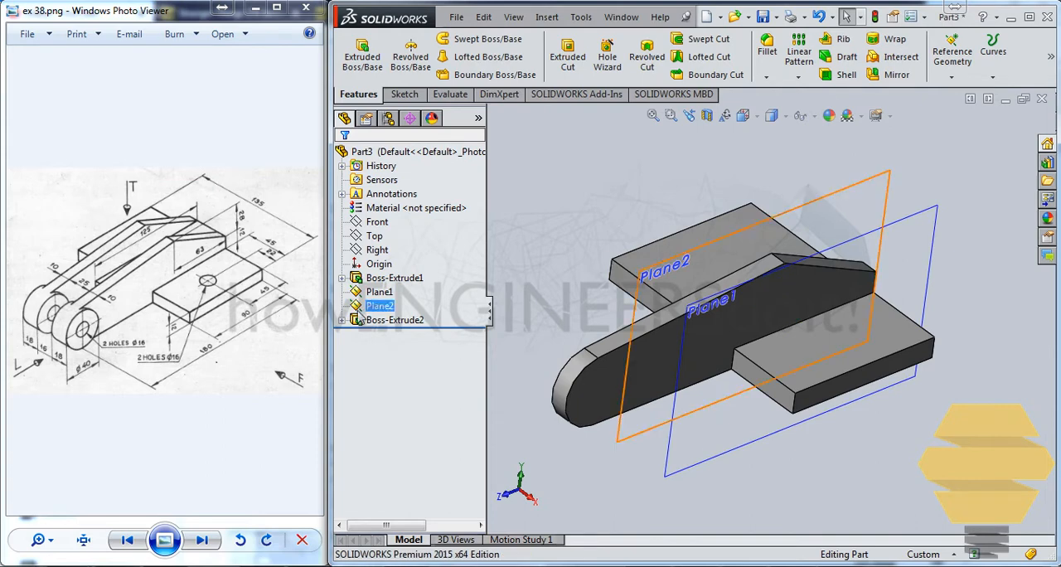
click(395, 320)
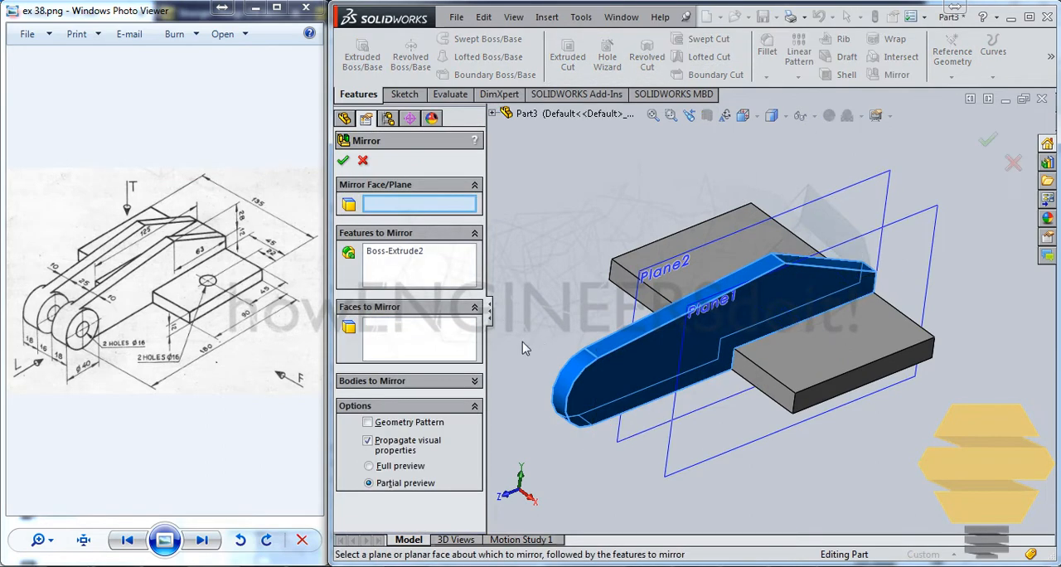
click(492, 113)
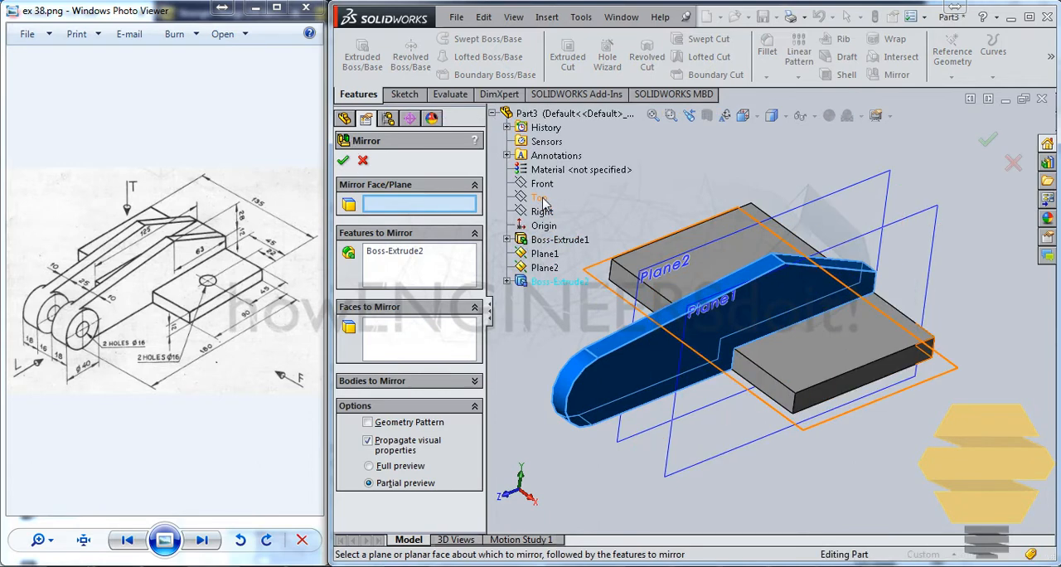
click(543, 212)
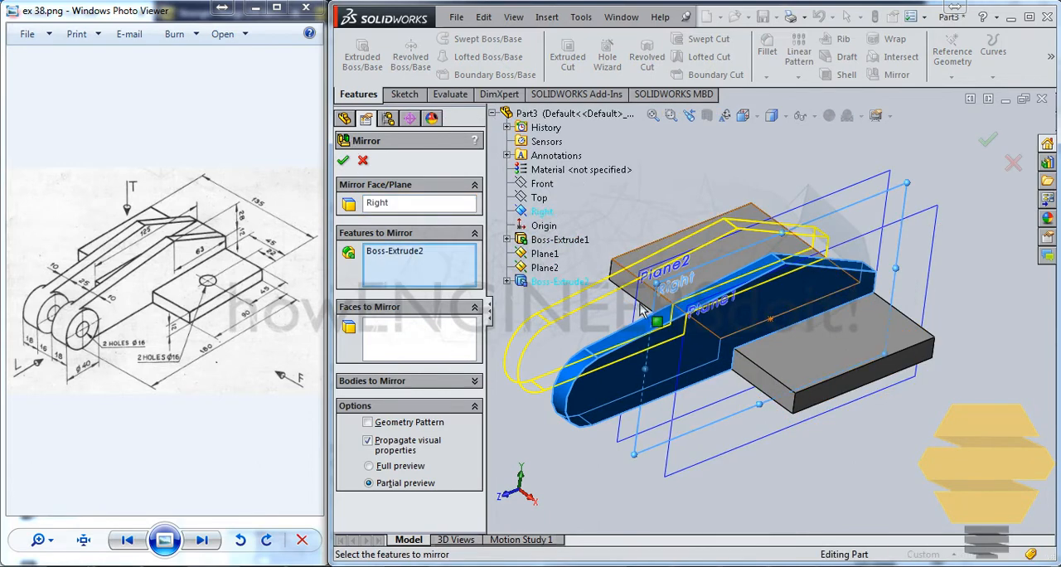
middle_drag(584, 302, 656, 286)
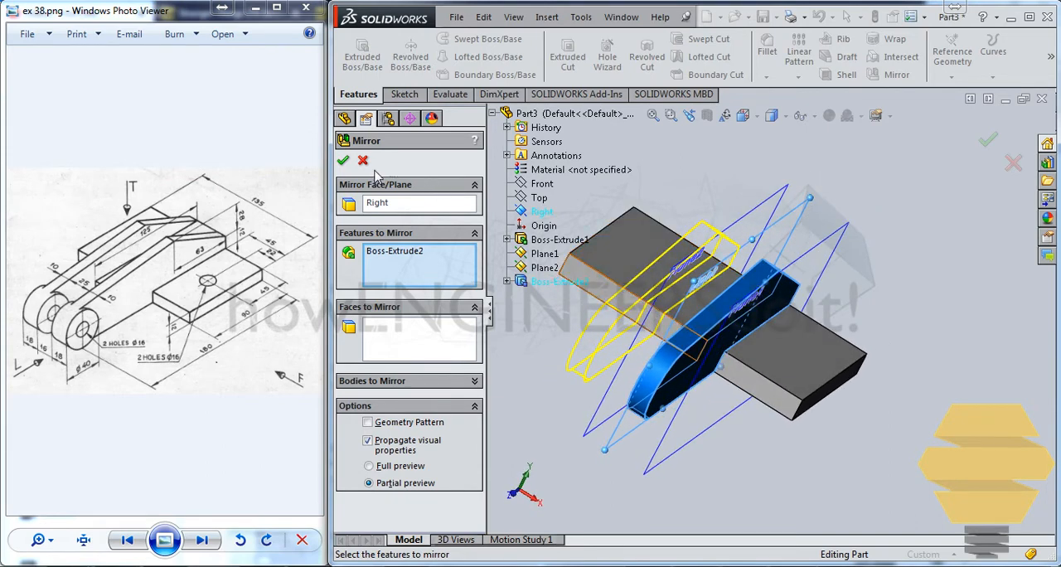
click(342, 161)
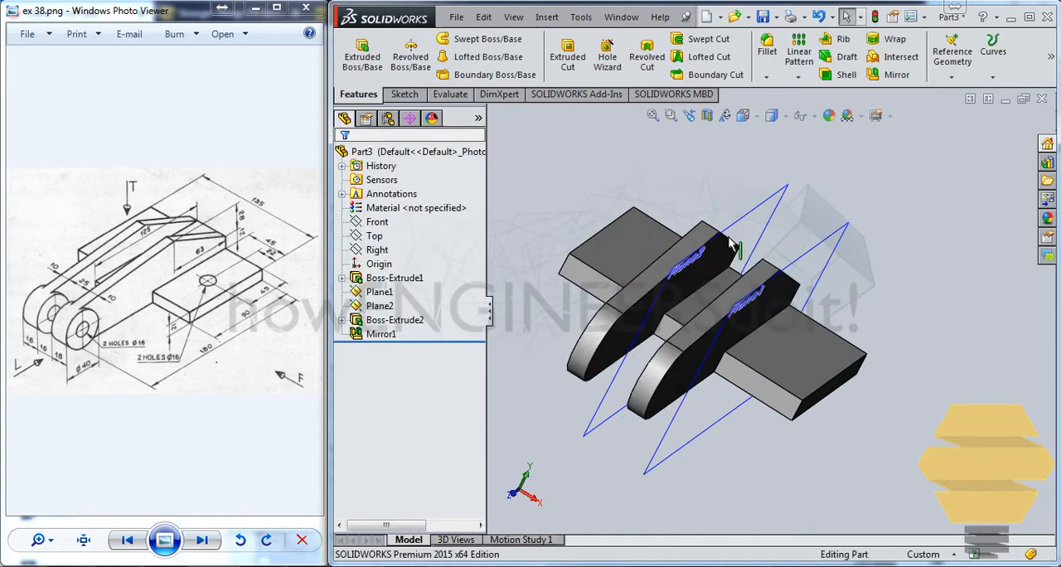
Sketch a 20 mm radius circle on the original arm's outer face, concentric with its rounded end, and finish the sketch
middle_drag(746, 248, 710, 274)
scroll(622, 327, up, 2)
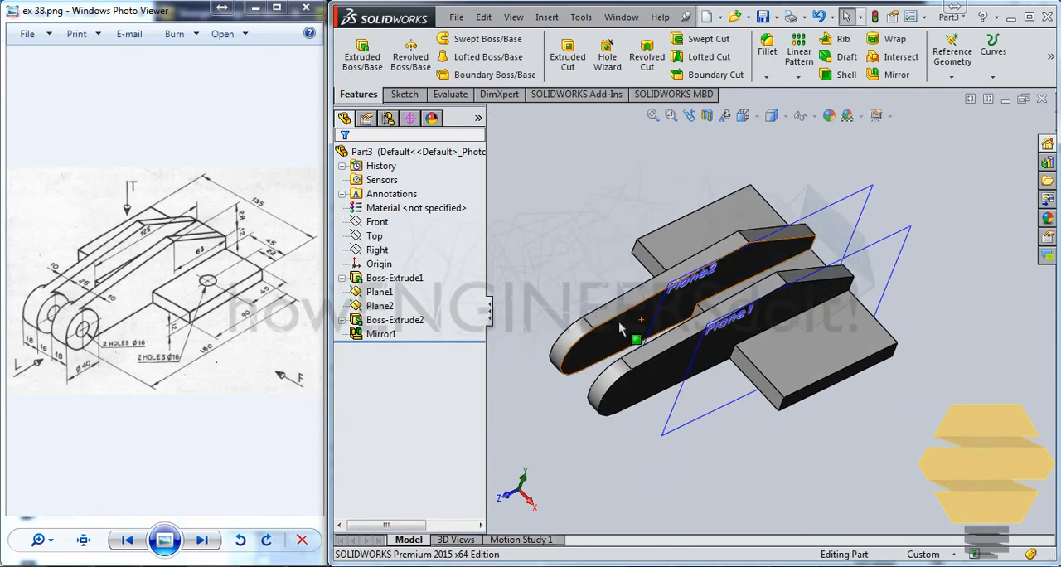
middle_drag(622, 328, 696, 305)
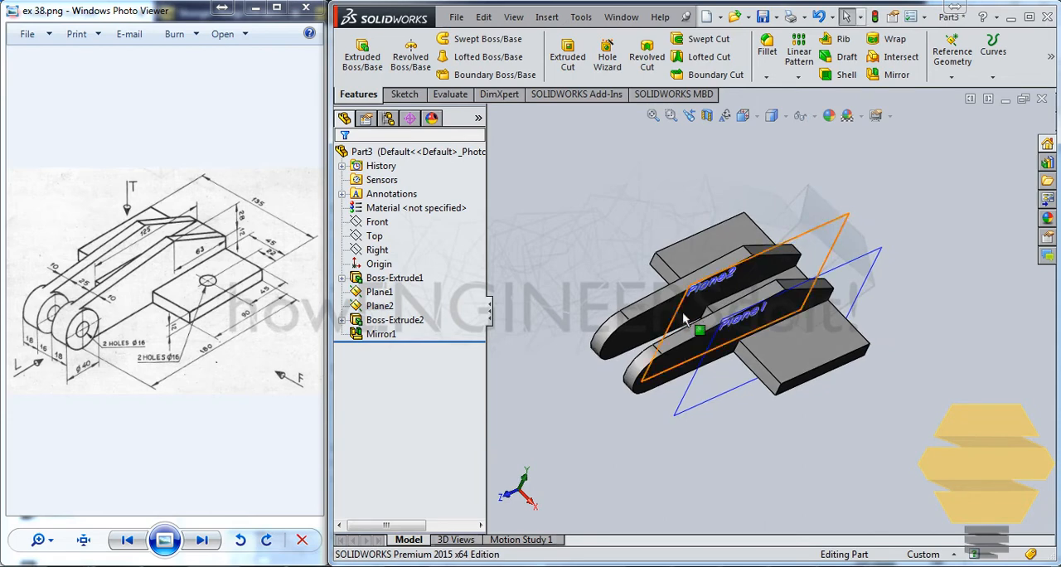
scroll(676, 366, down, 5)
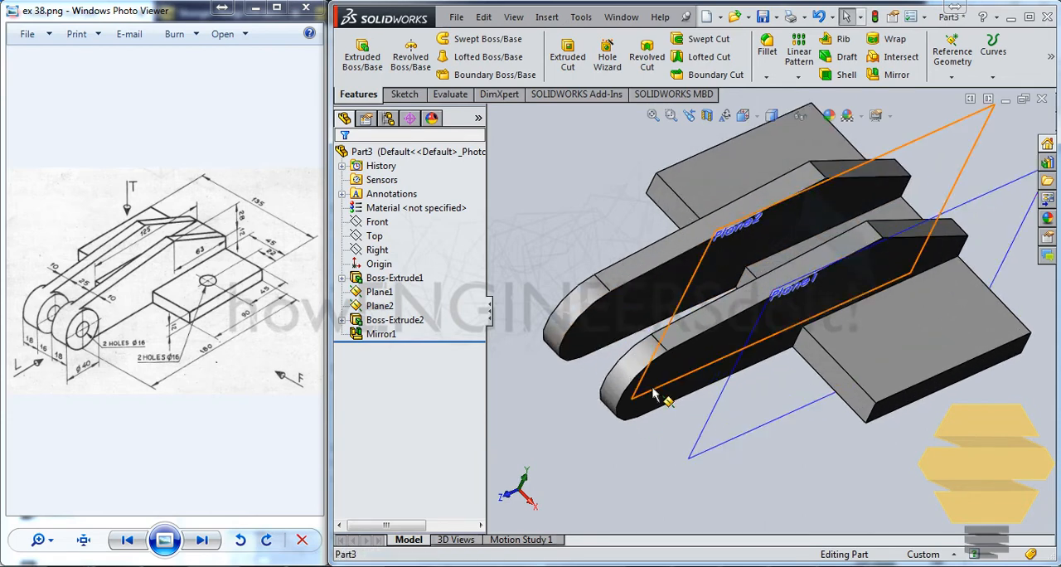
click(670, 371)
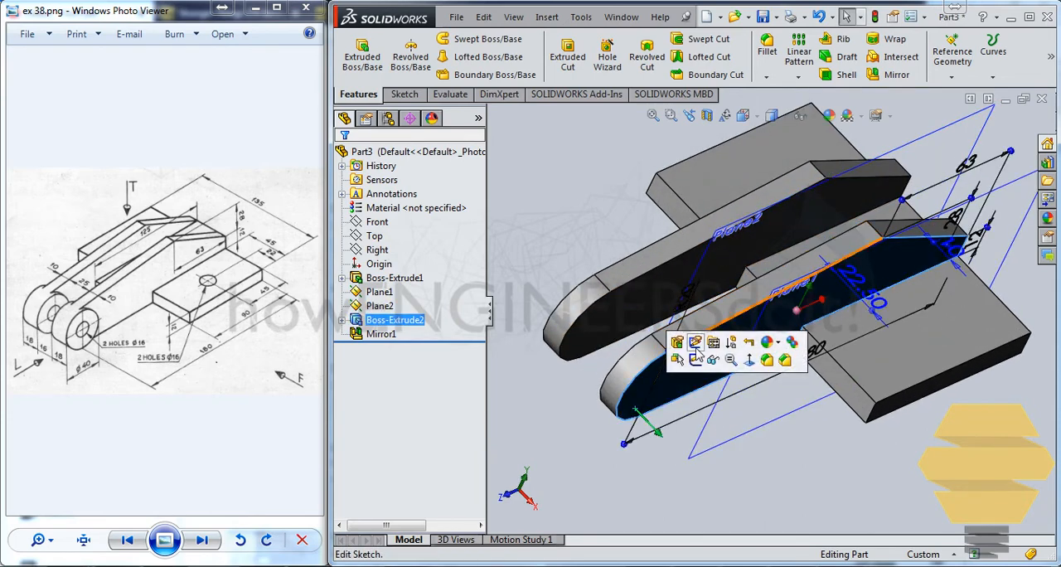
click(695, 341)
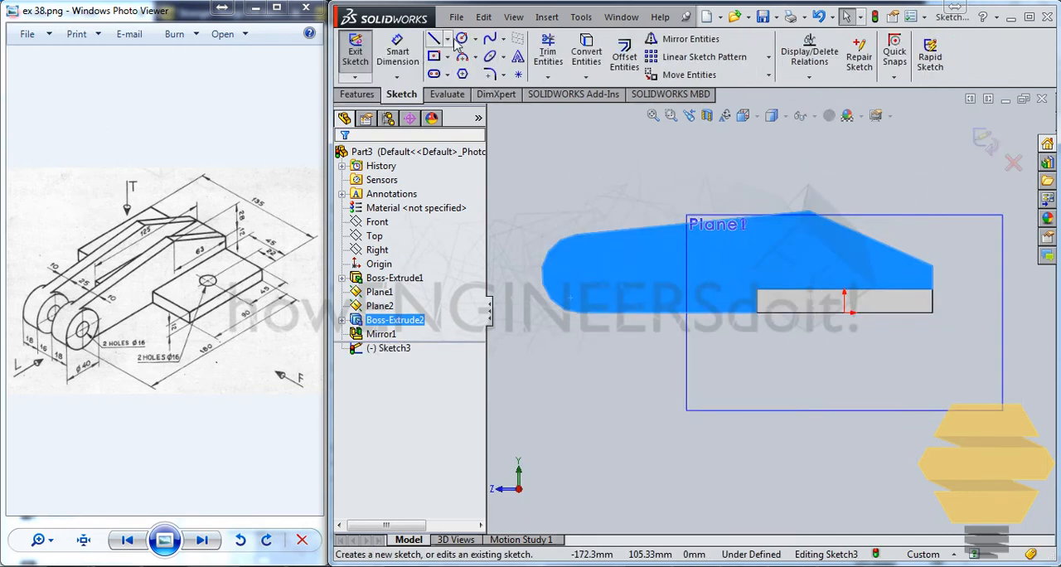
click(461, 39)
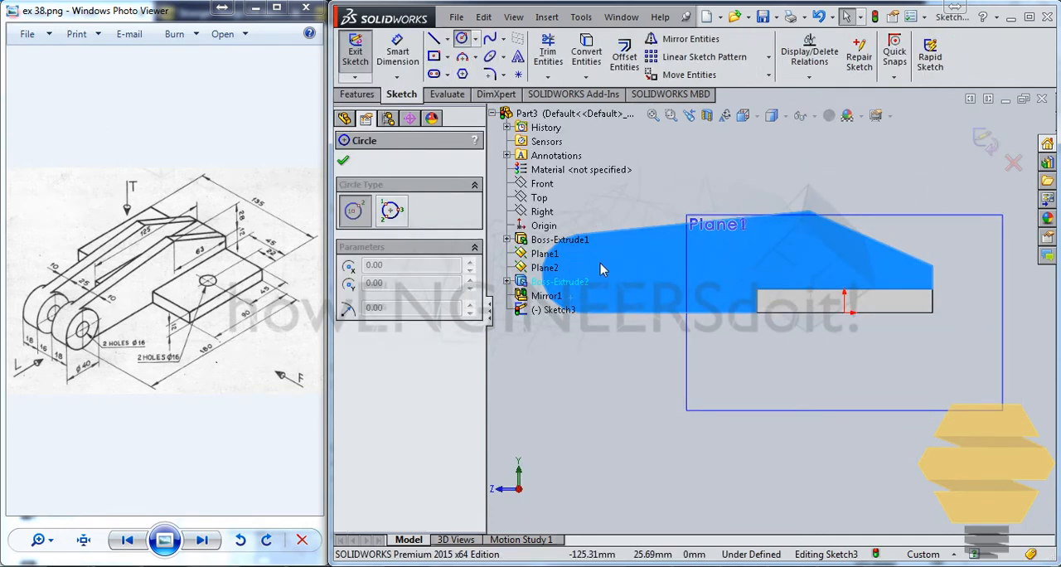
ctrl+middle_drag(611, 263, 780, 257)
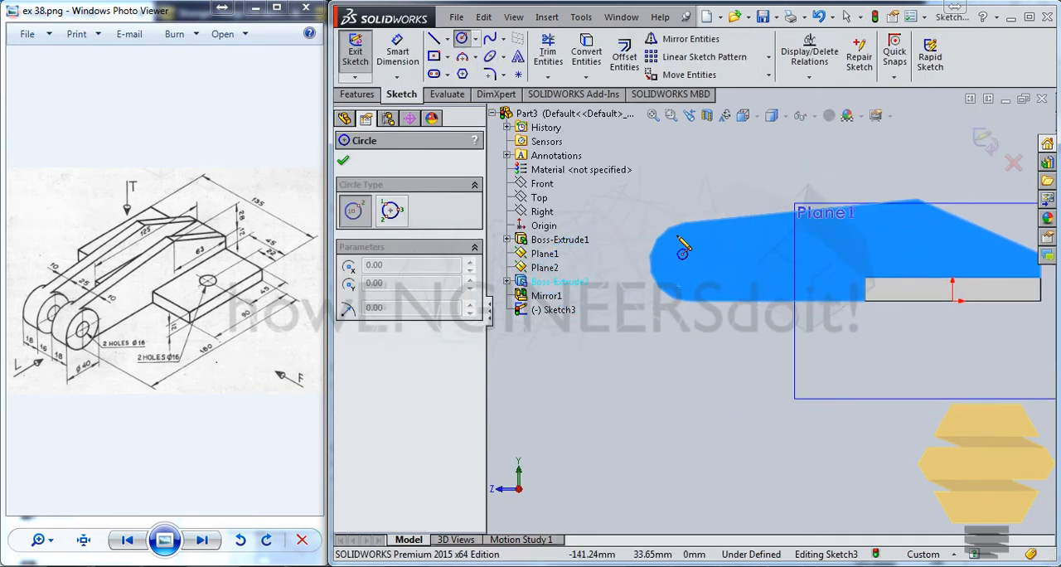
scroll(680, 240, down, 5)
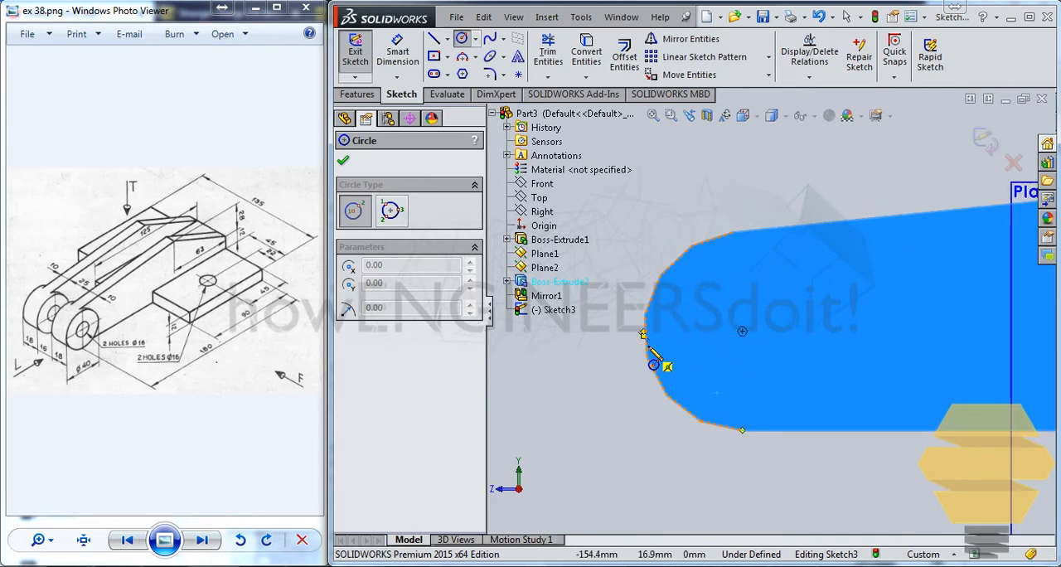
click(743, 331)
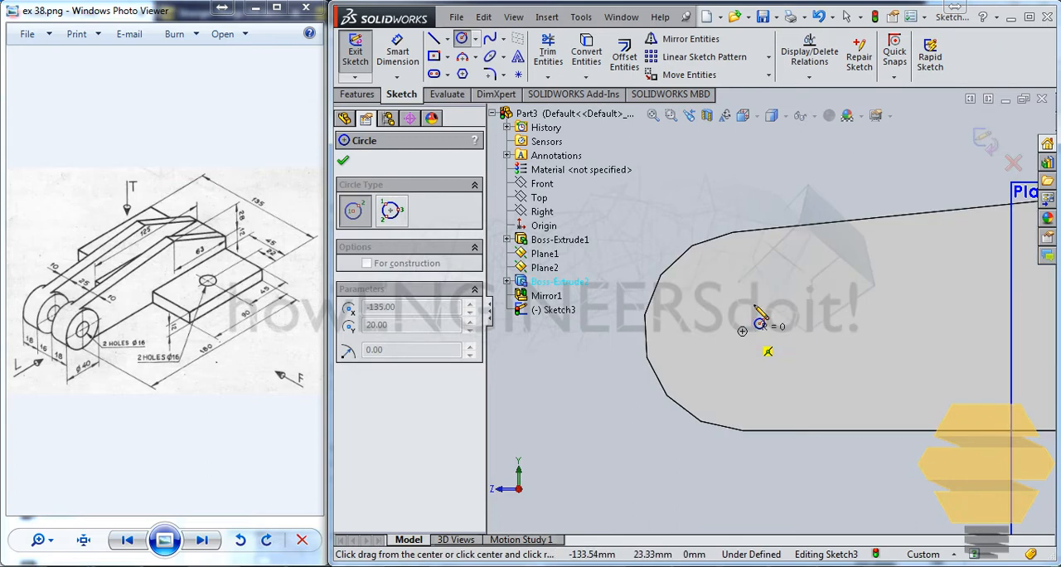
click(735, 240)
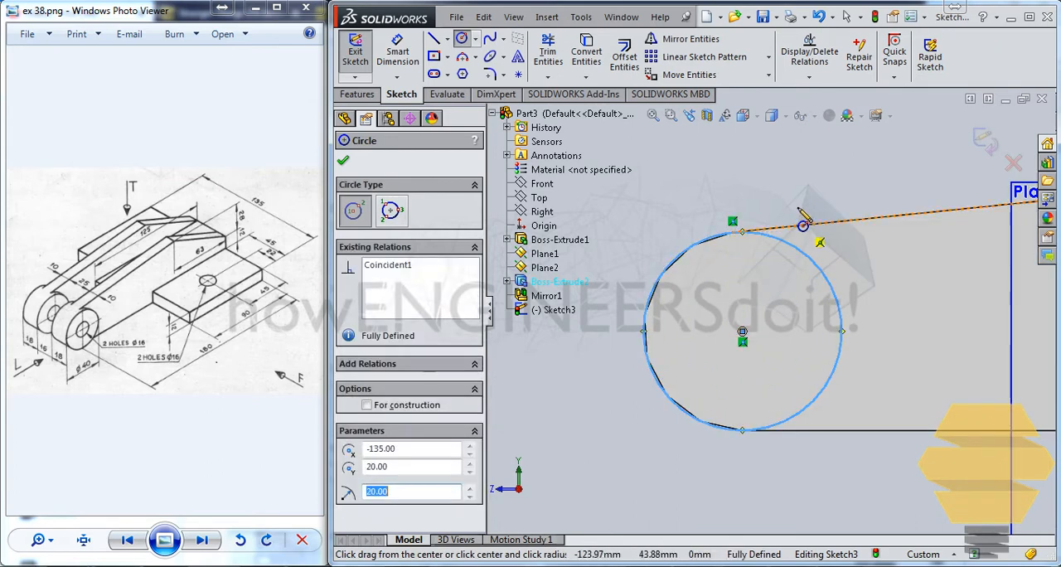
key(Escape)
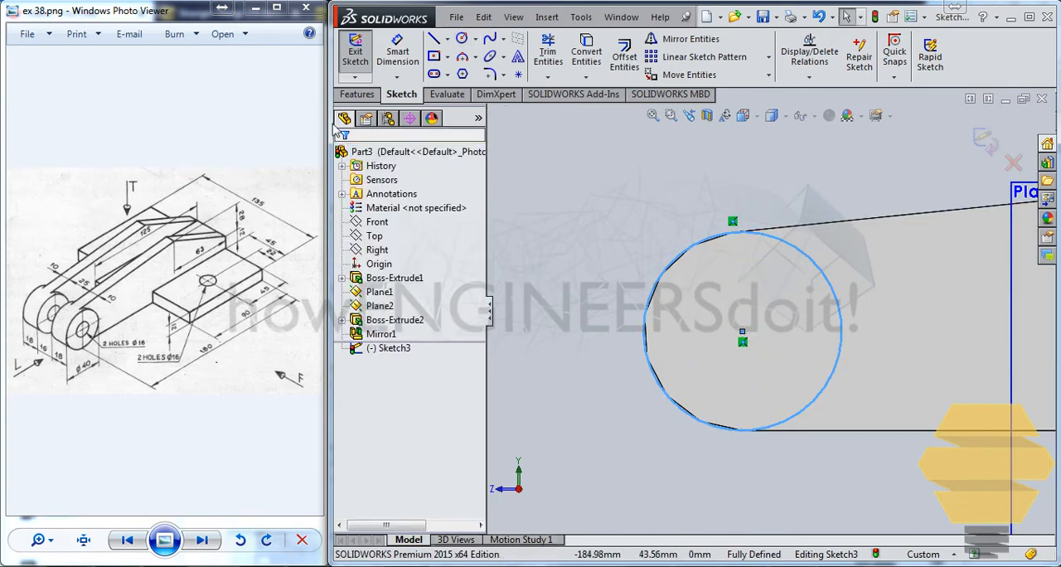
click(988, 140)
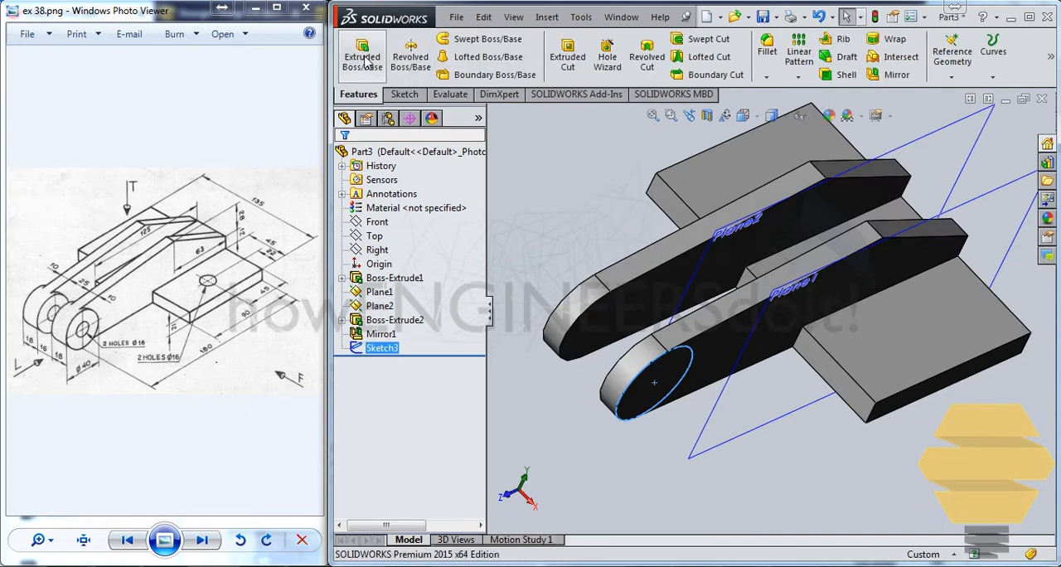
Extrude the circle 4 mm blind outward from the arm's outer face, merged with the body
click(370, 63)
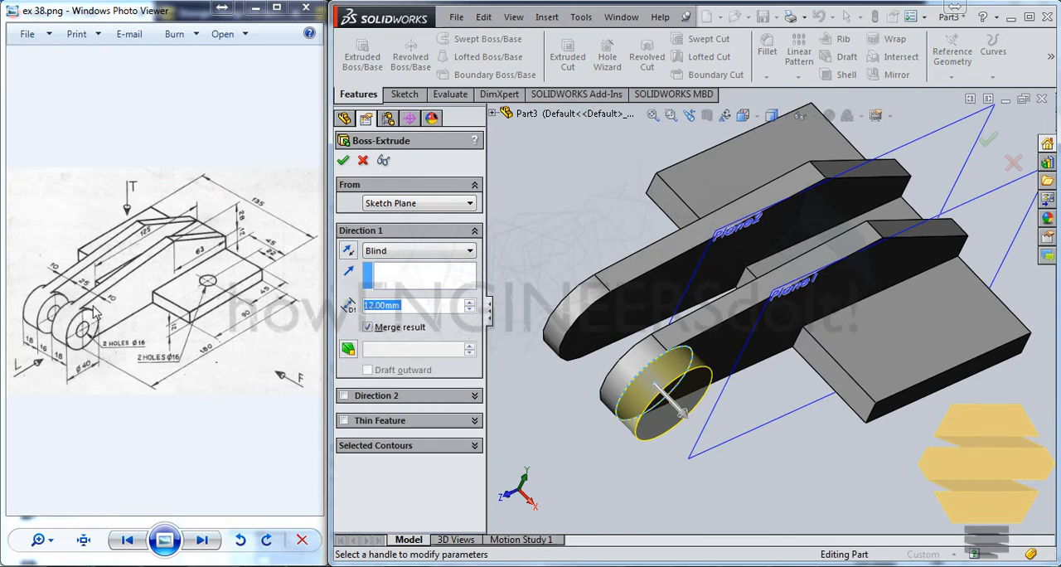
text(4)
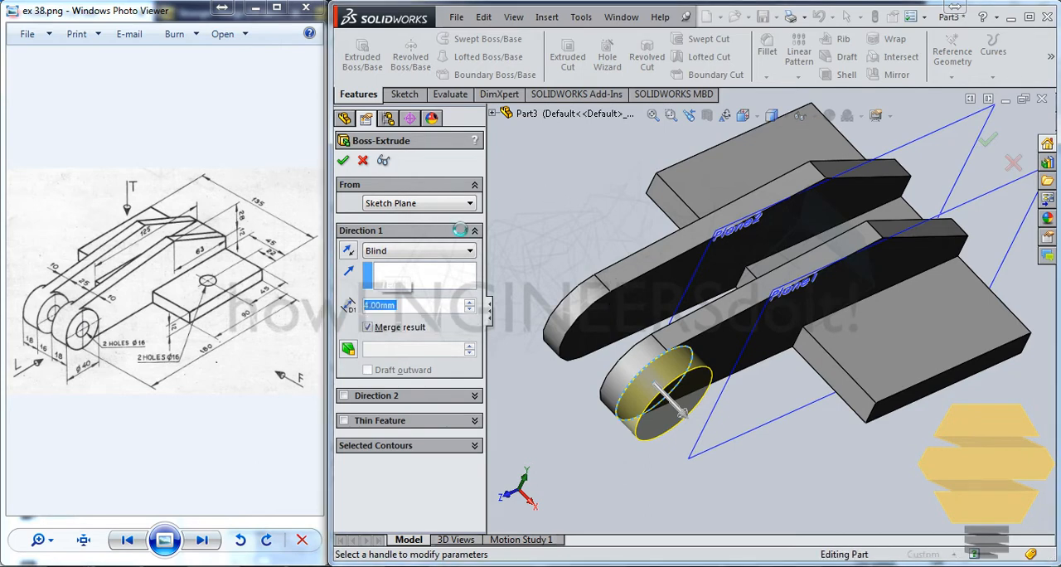
key(Return)
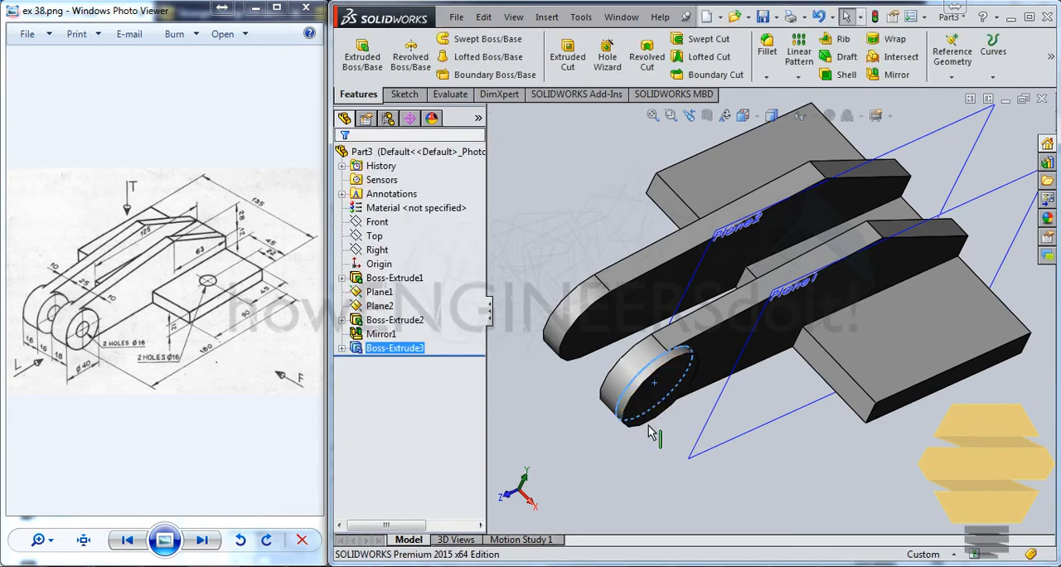
Sketch a 20 mm radius circle concentric with the rounded end on the same arm's inner face and extrude it 4 mm
middle_drag(661, 435, 634, 360)
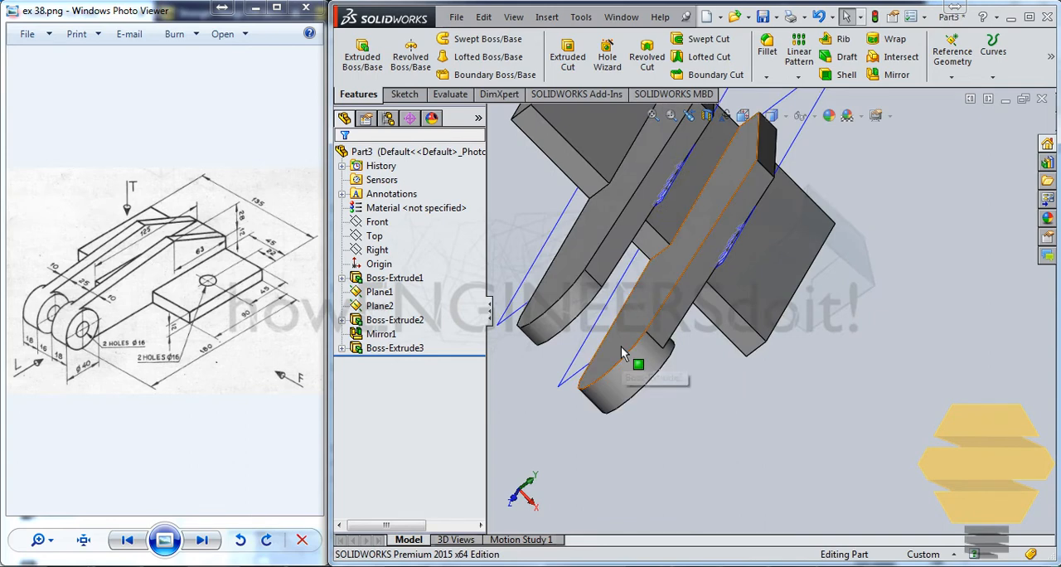
click(620, 346)
click(681, 300)
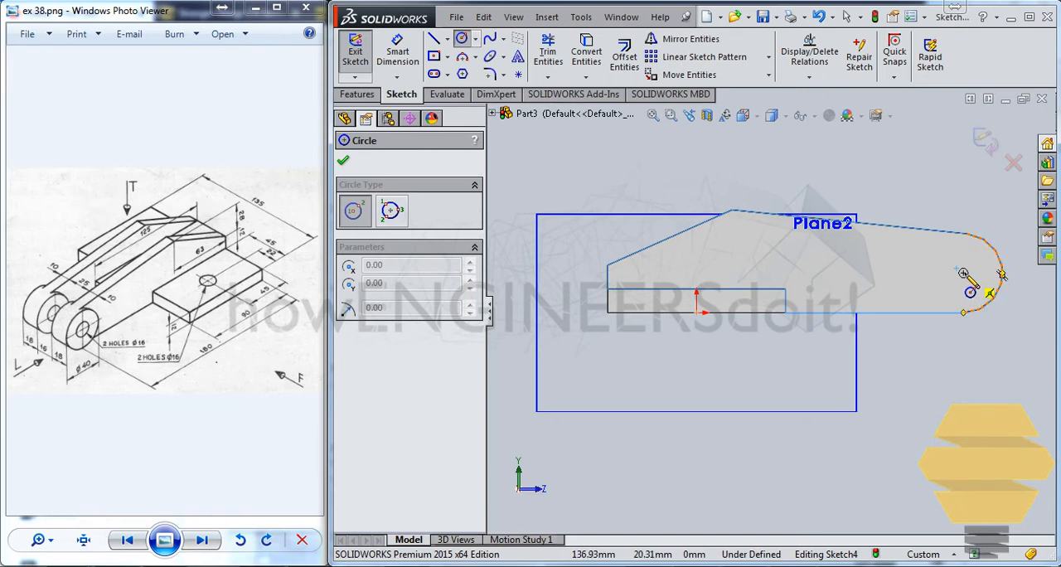
click(963, 272)
click(1010, 265)
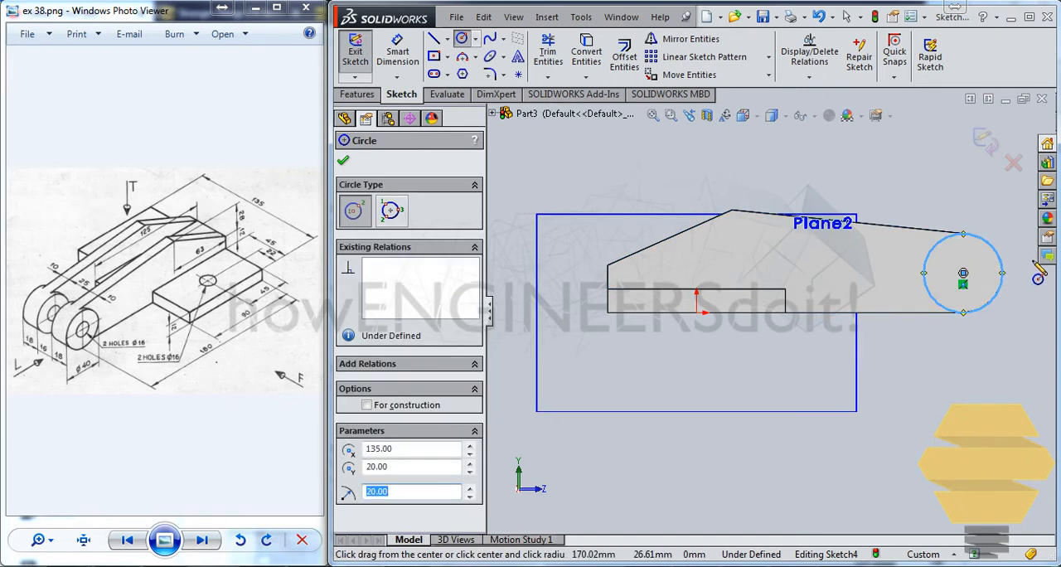
click(985, 141)
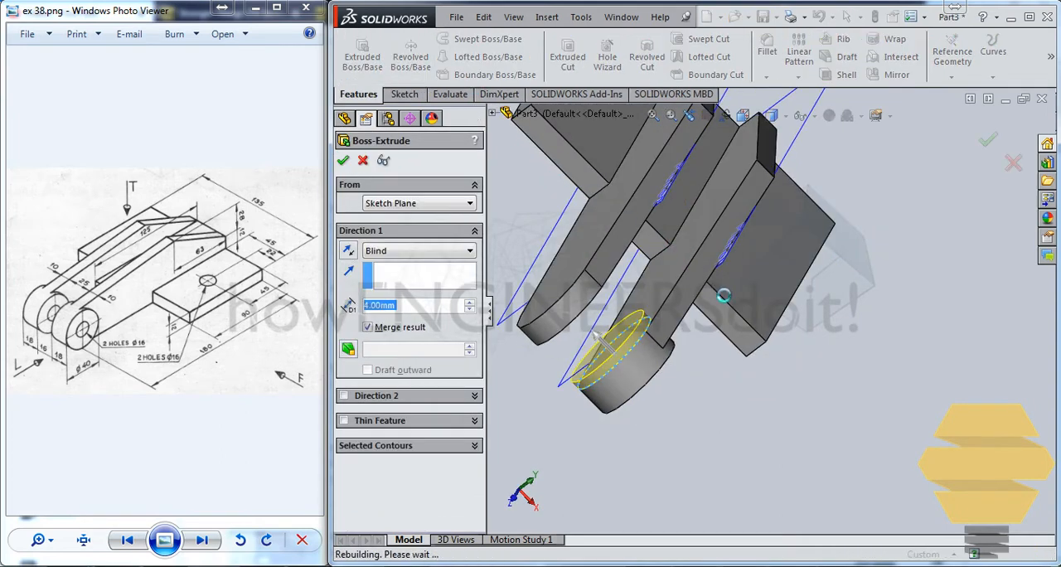
key(Return)
key(Return)
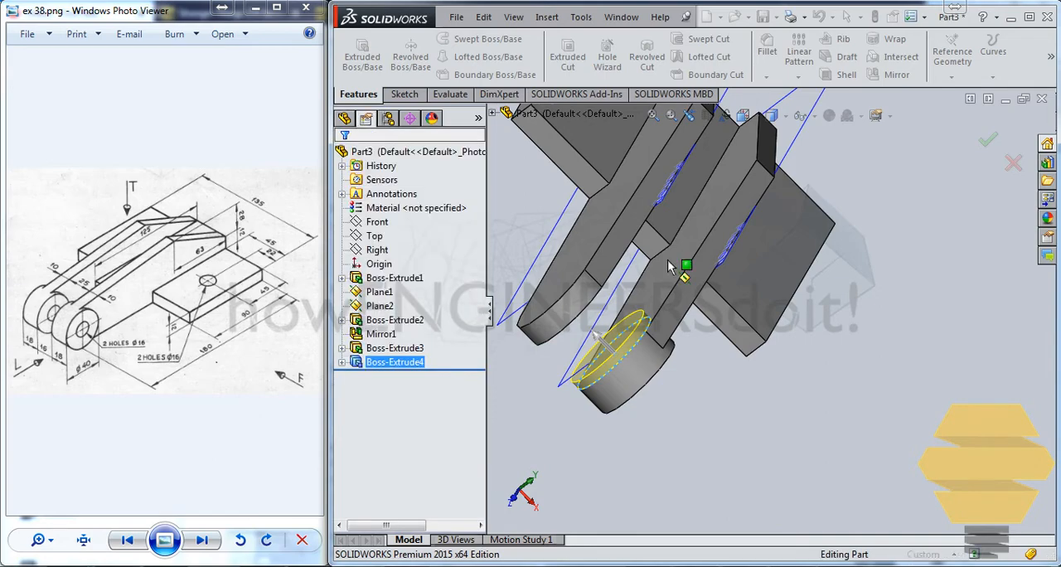
Sketch a concentric circle of about 10 mm radius on the outer face of the arm's round boss
middle_drag(672, 287, 612, 232)
click(603, 330)
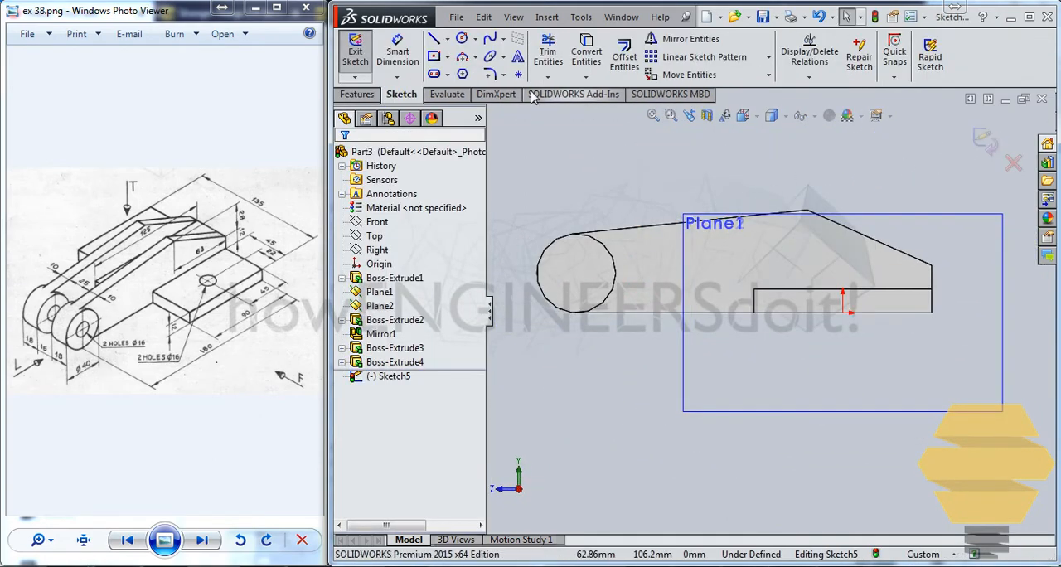
click(462, 38)
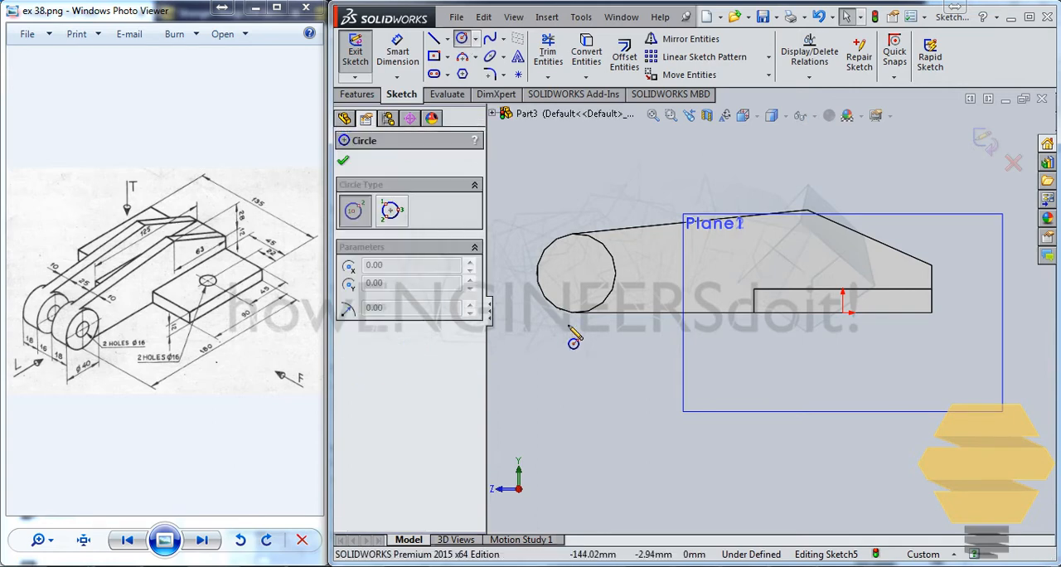
click(576, 273)
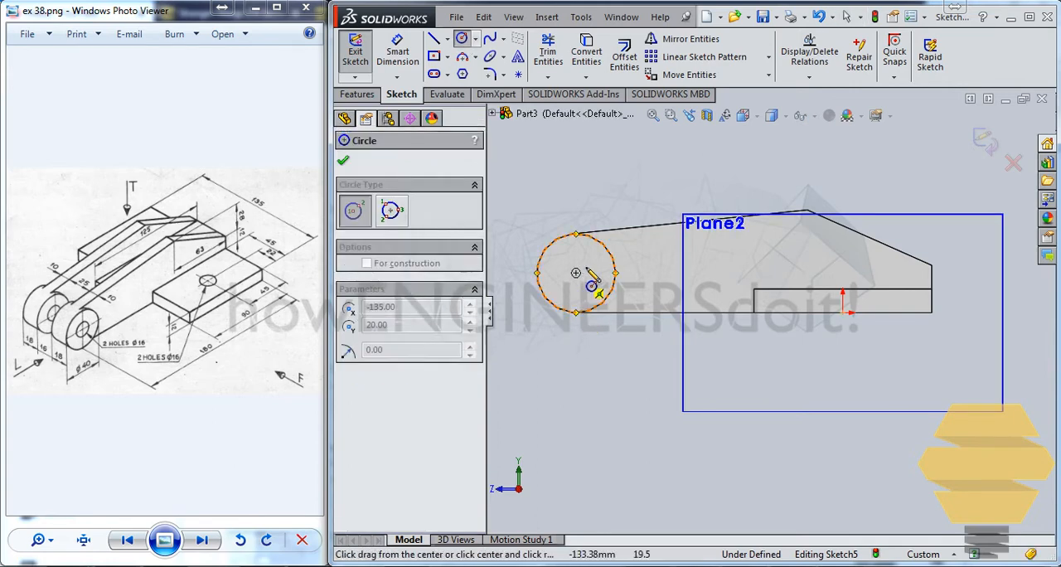
click(596, 275)
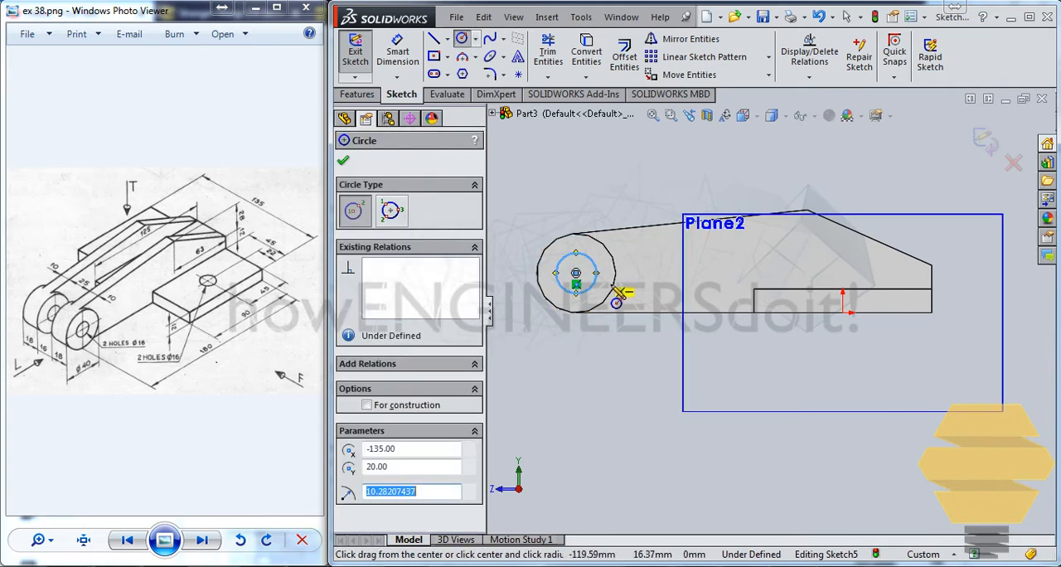
Dimension the hole circle's diameter at 16 mm
click(400, 52)
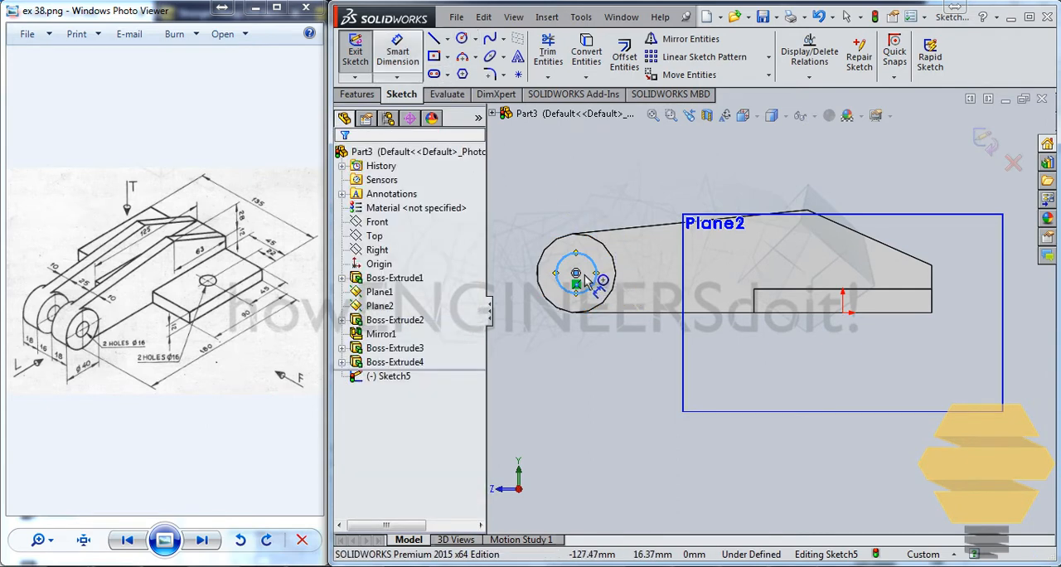
click(578, 252)
click(572, 208)
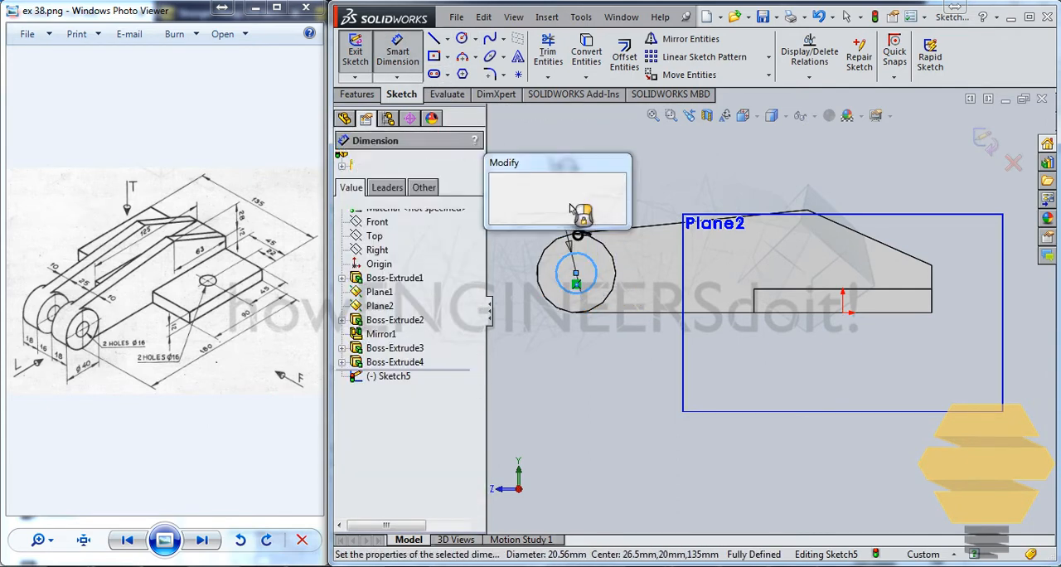
text(16)
key(Return)
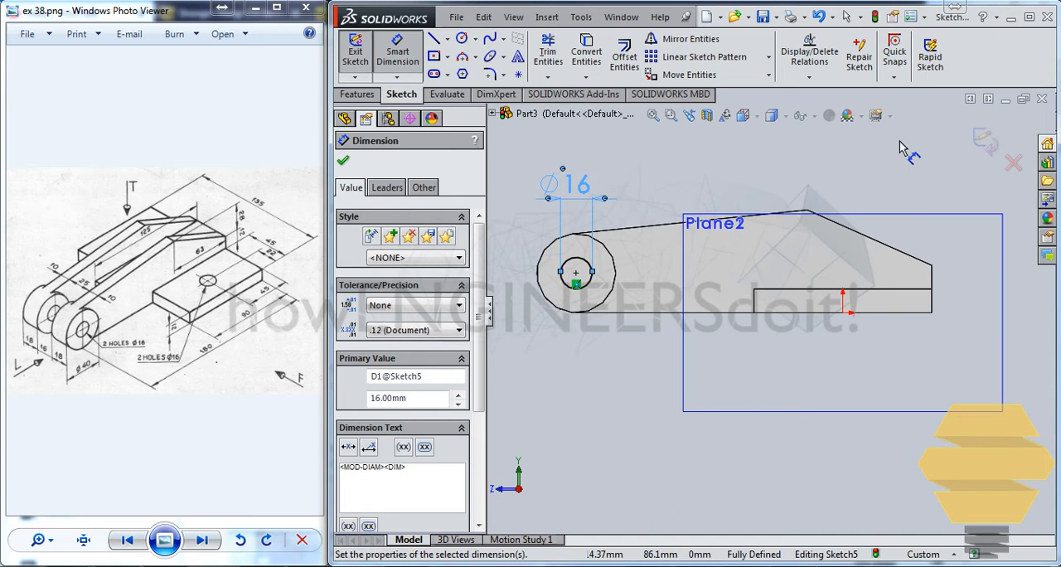
Cut the 16 mm circle through the arm's round boss with an Extruded Cut set to Up To Next
click(983, 142)
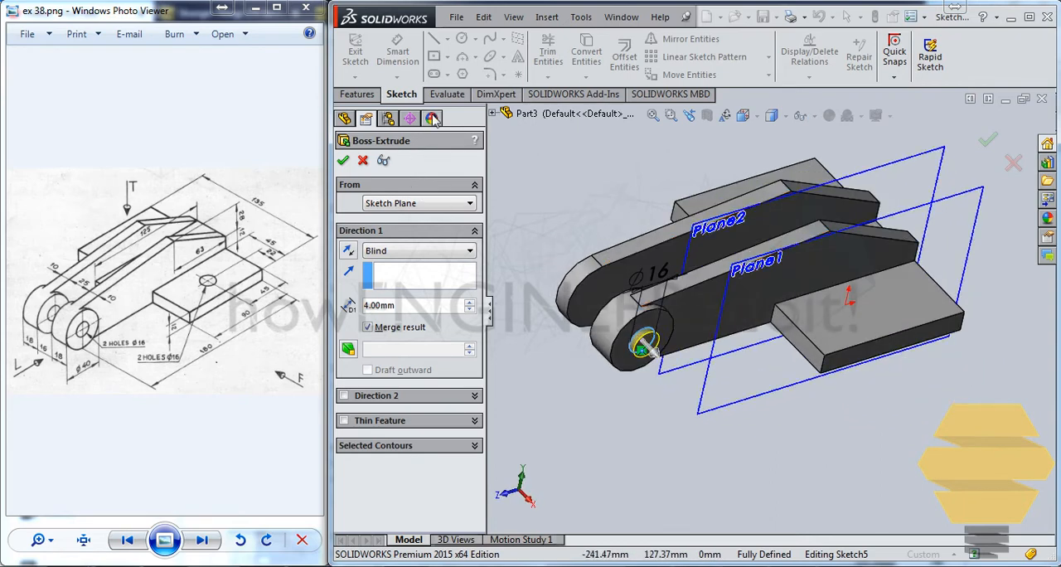
key(Escape)
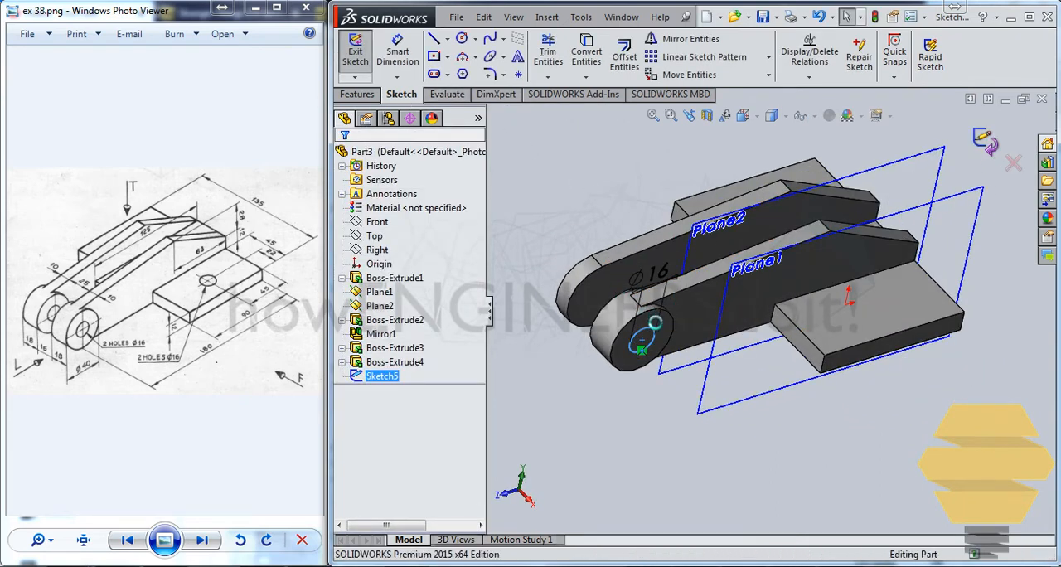
click(983, 141)
click(643, 338)
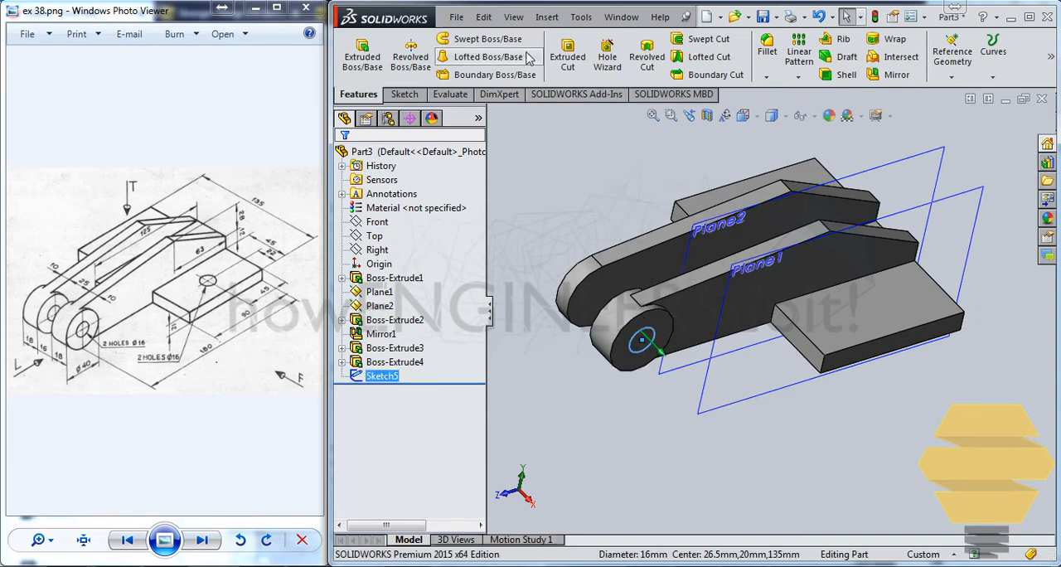
click(568, 56)
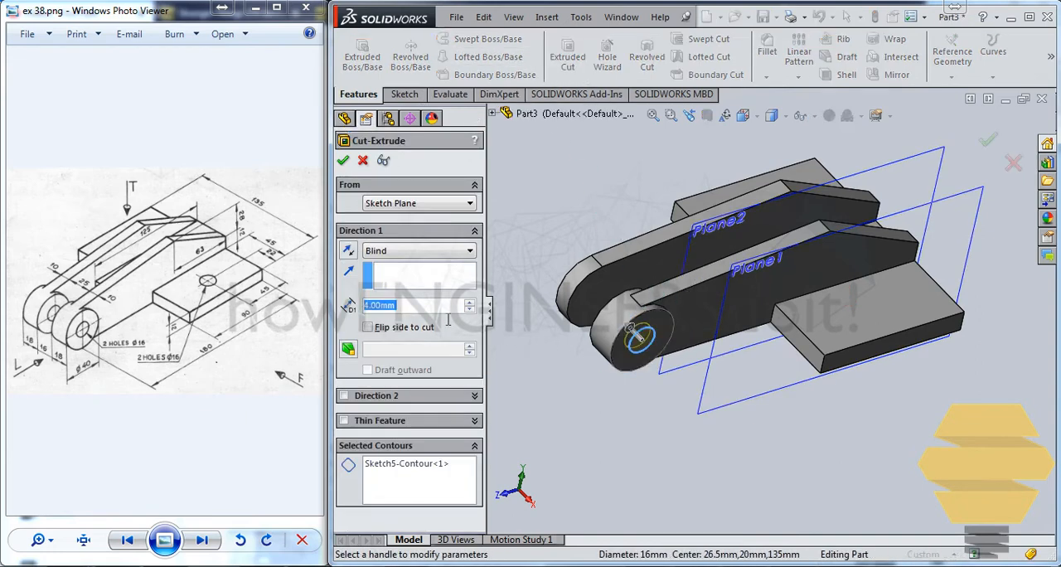
click(381, 251)
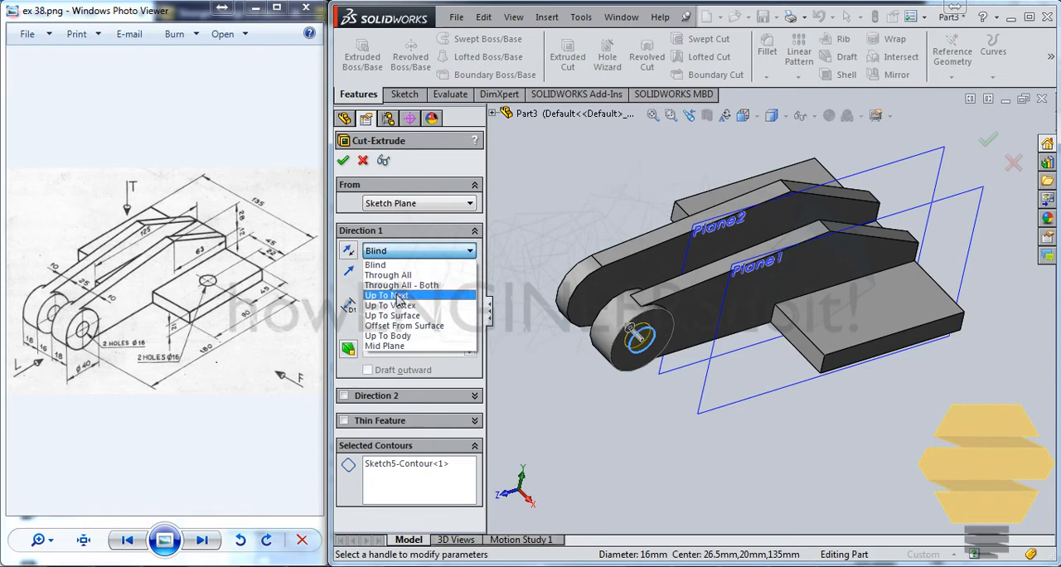
click(396, 297)
click(344, 160)
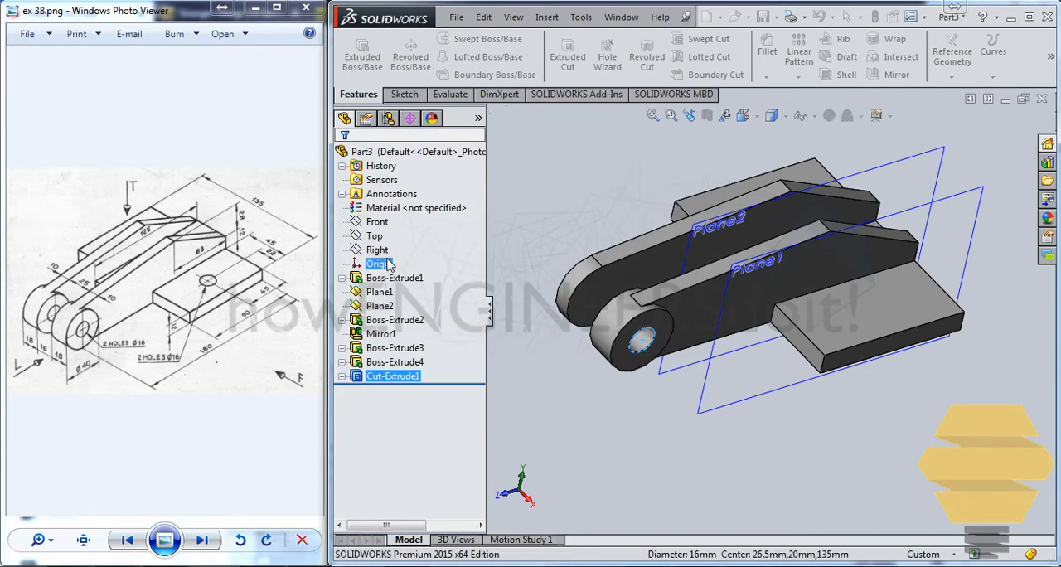
click(405, 349)
ctrl+click(401, 363)
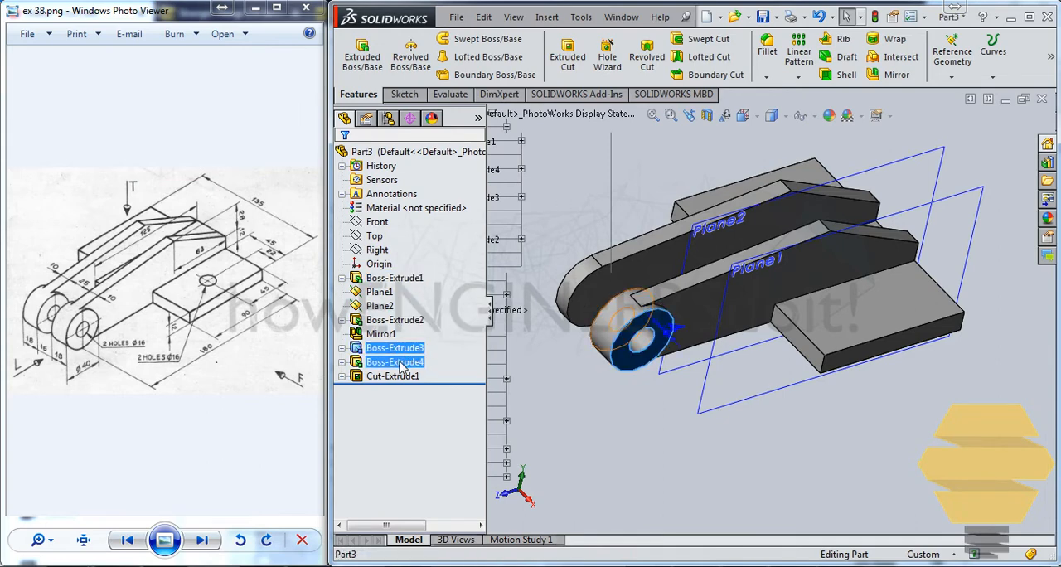
ctrl+click(407, 376)
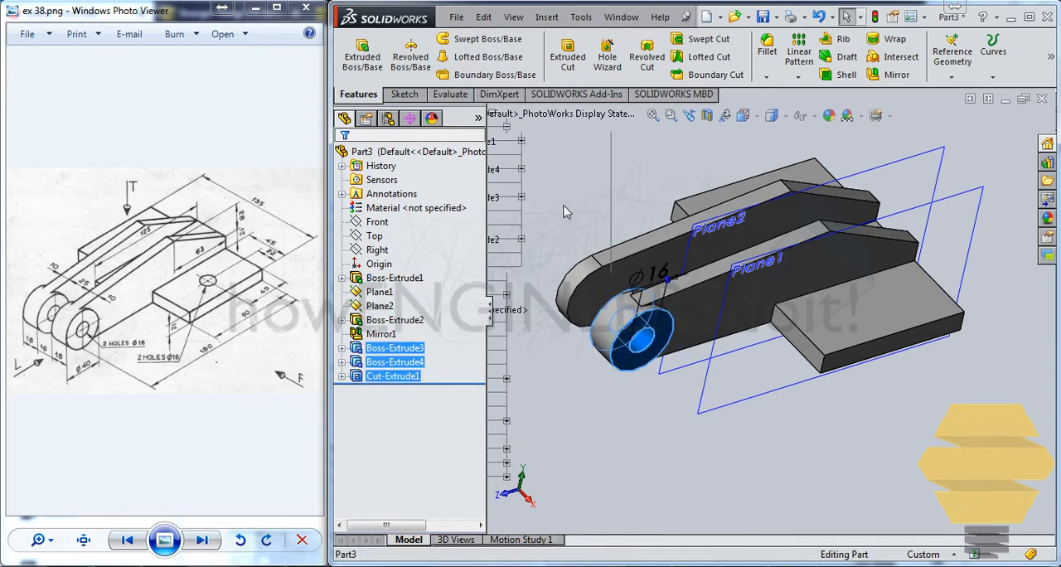
click(893, 75)
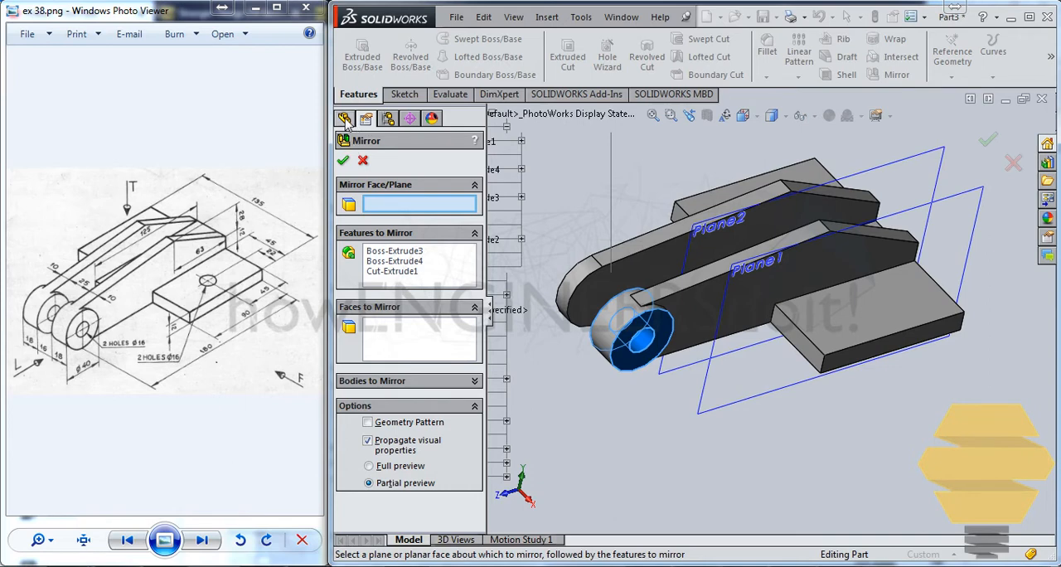
click(494, 116)
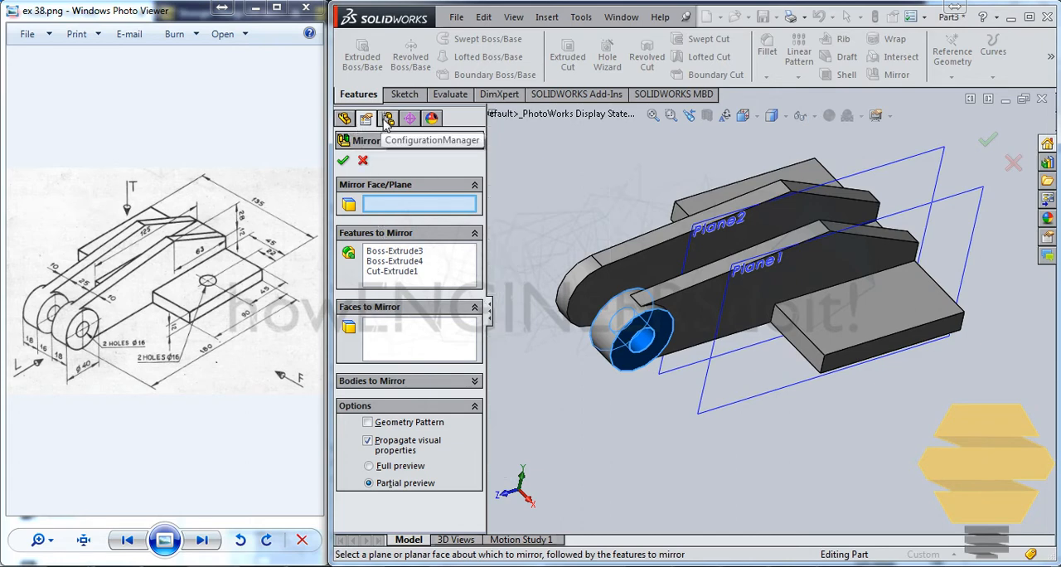
click(387, 118)
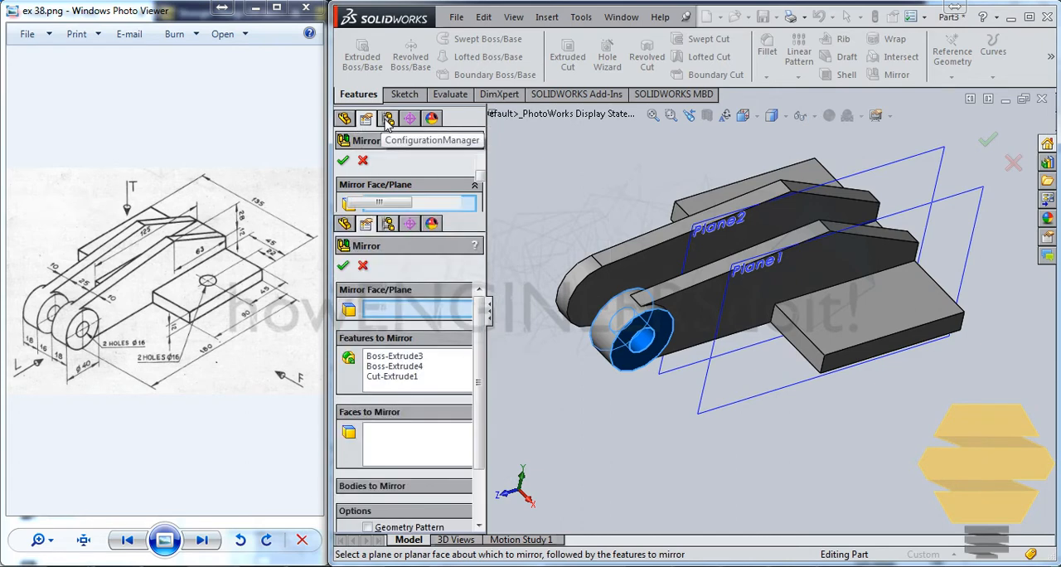
click(344, 114)
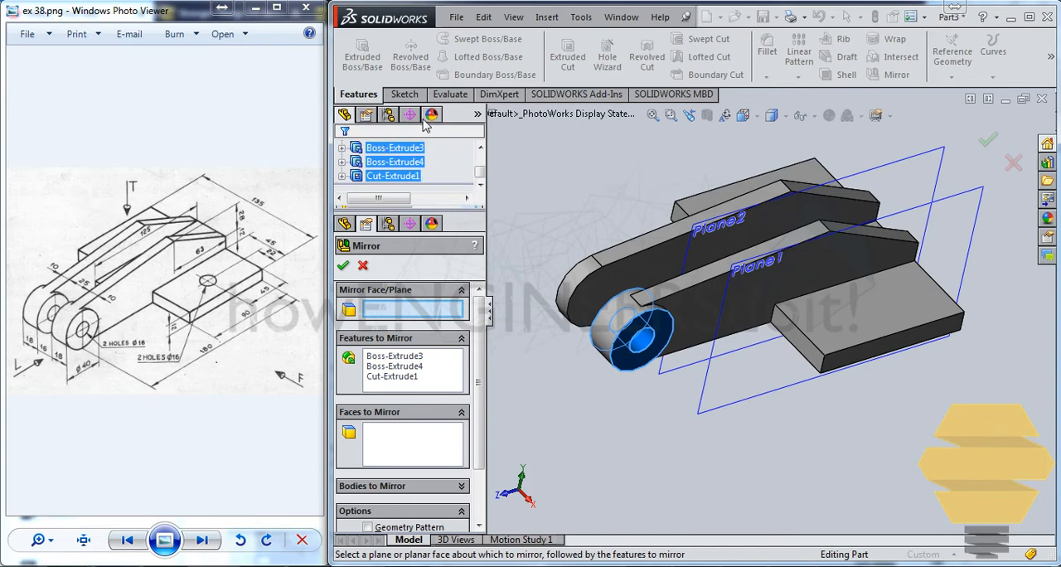
click(412, 116)
click(345, 115)
key(Escape)
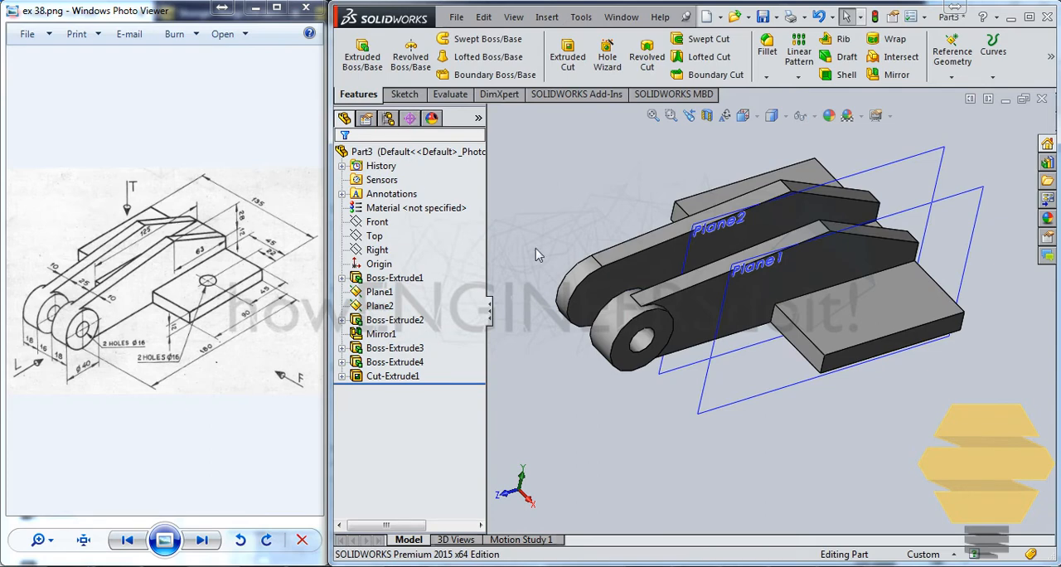
click(395, 348)
ctrl+click(398, 377)
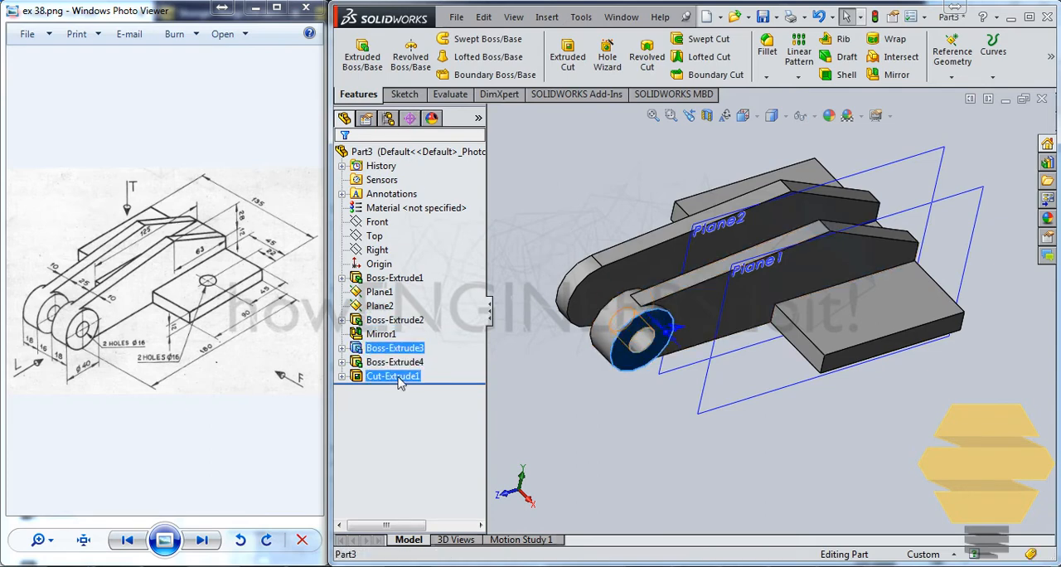
ctrl+click(395, 362)
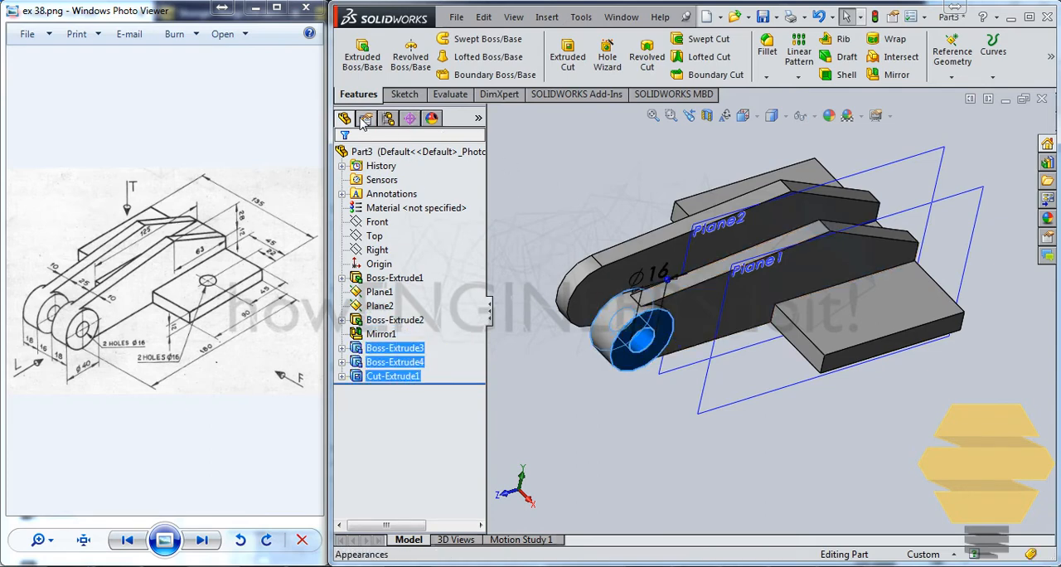
click(895, 75)
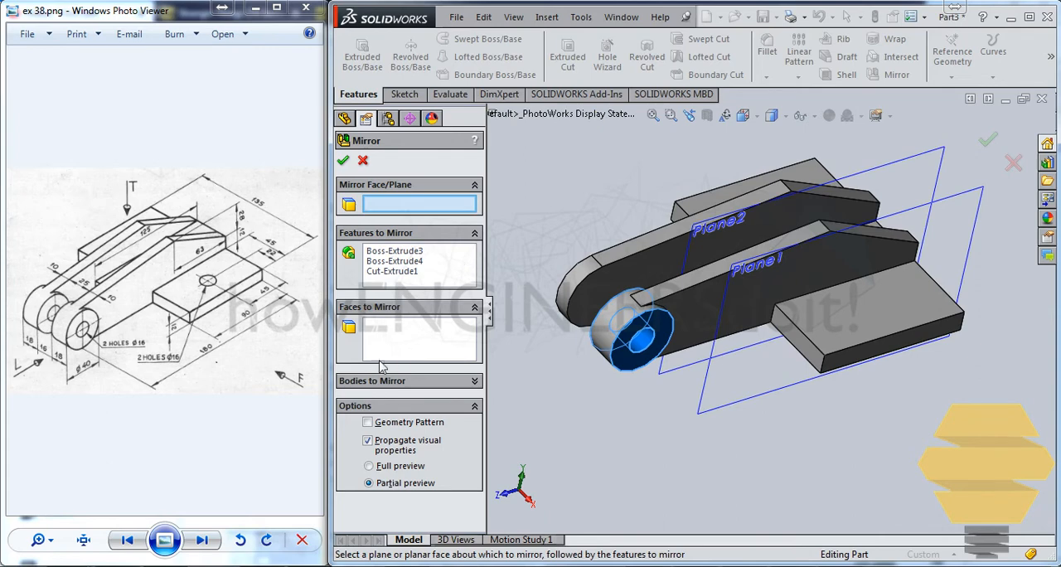
right_click(396, 208)
click(393, 205)
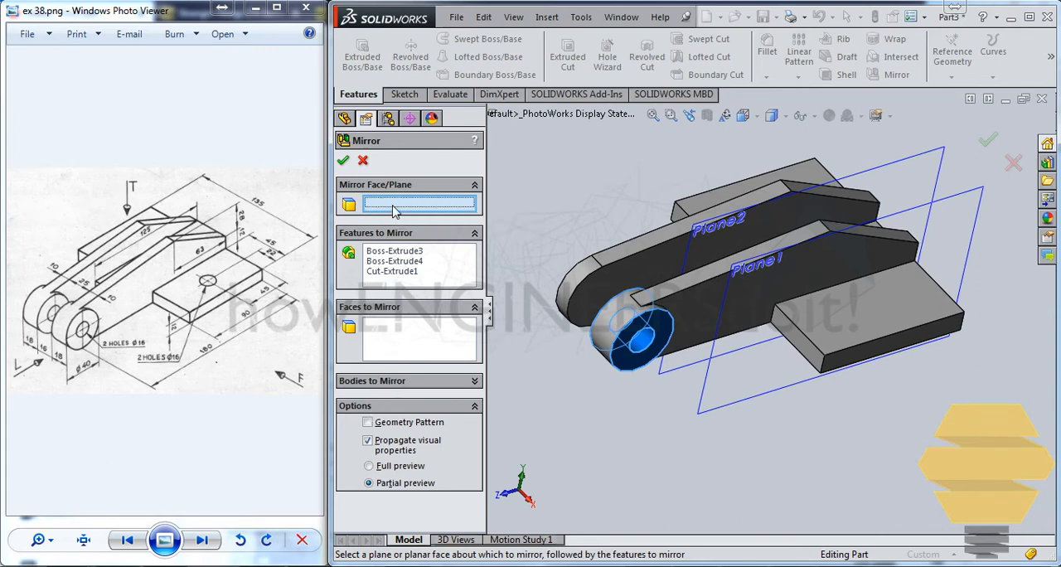
mouse_move(668, 258)
middle_down()
mouse_move(703, 308)
mouse_move(665, 272)
middle_up()
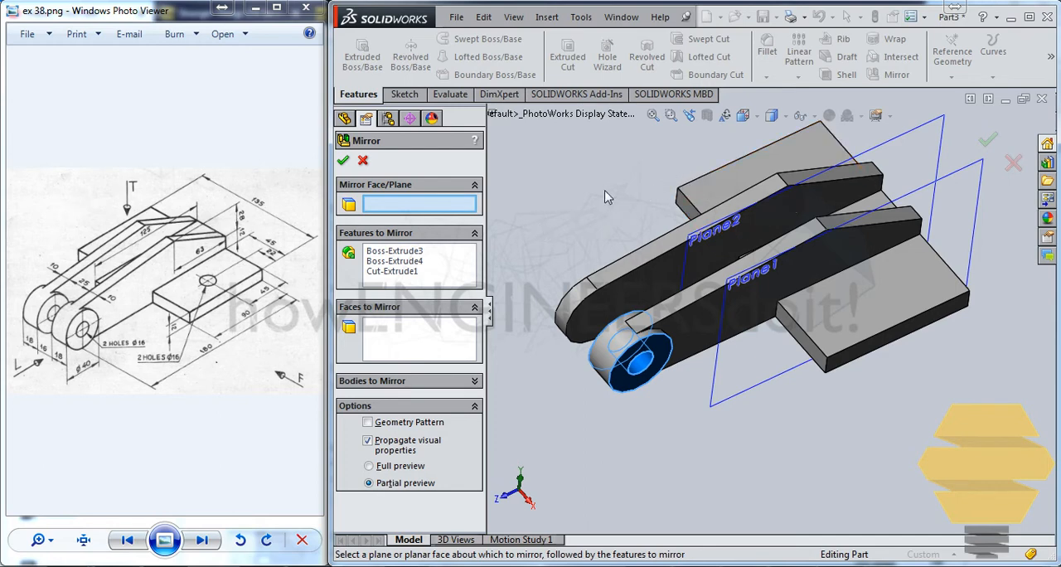
click(346, 121)
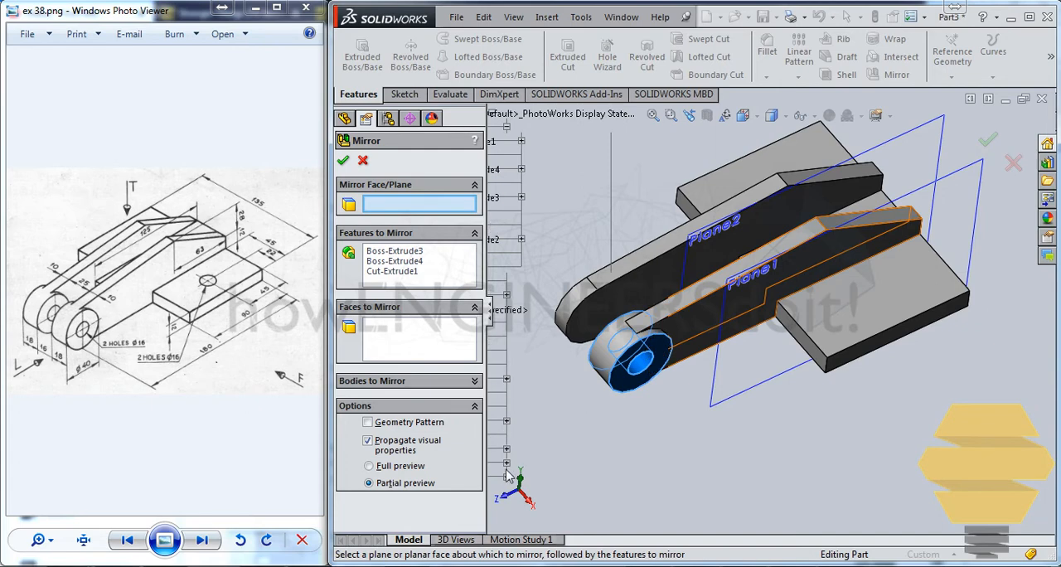
click(488, 312)
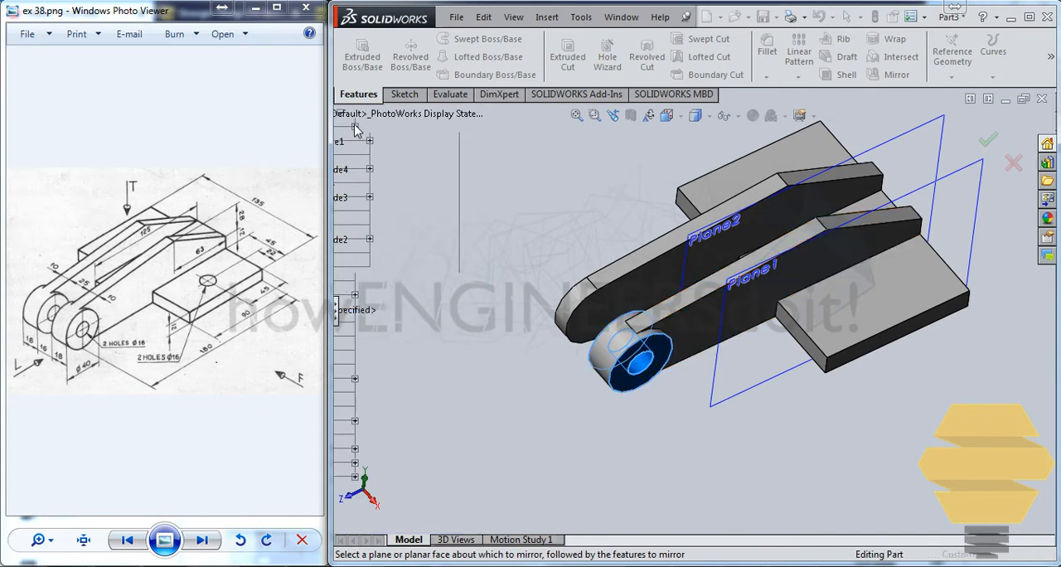
click(475, 120)
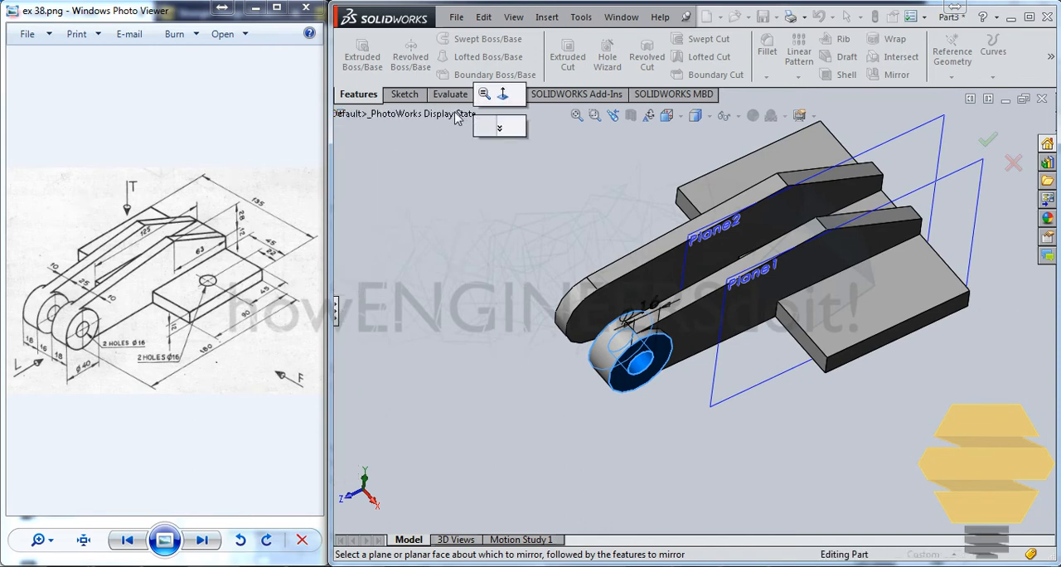
click(344, 119)
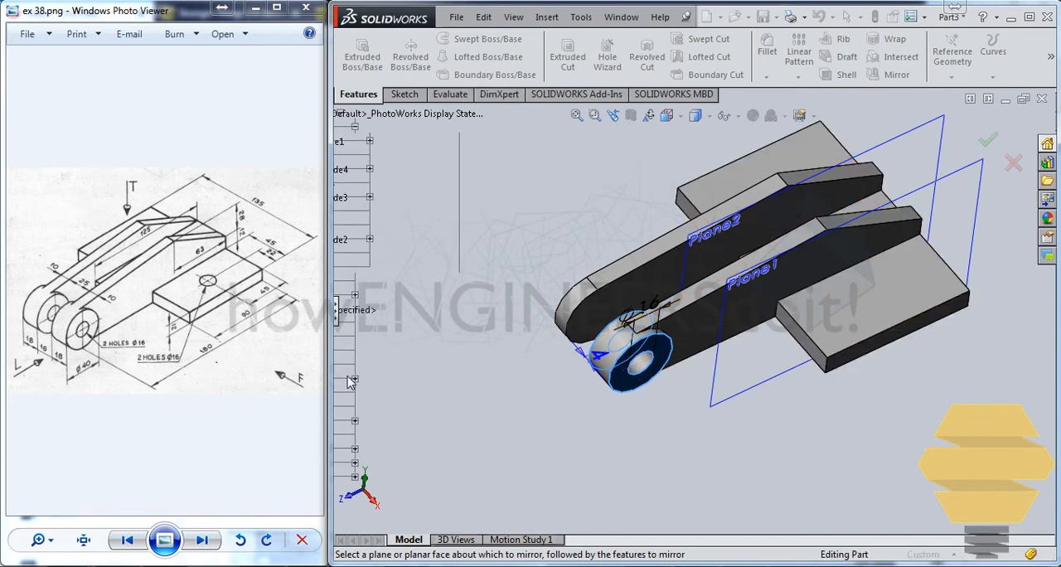
middle_drag(348, 378, 379, 386)
middle_drag(764, 269, 758, 254)
key(Escape)
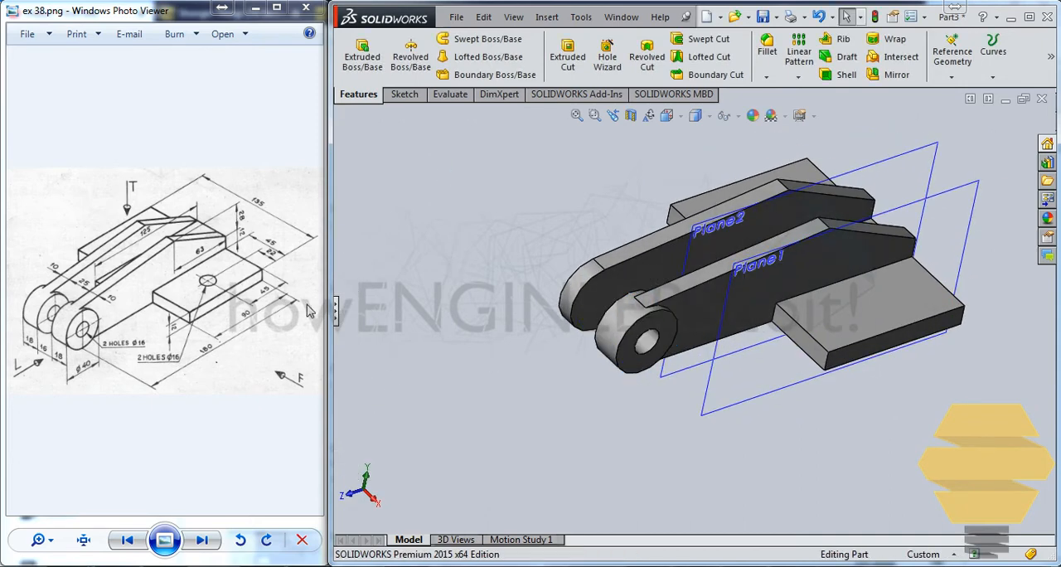
click(337, 313)
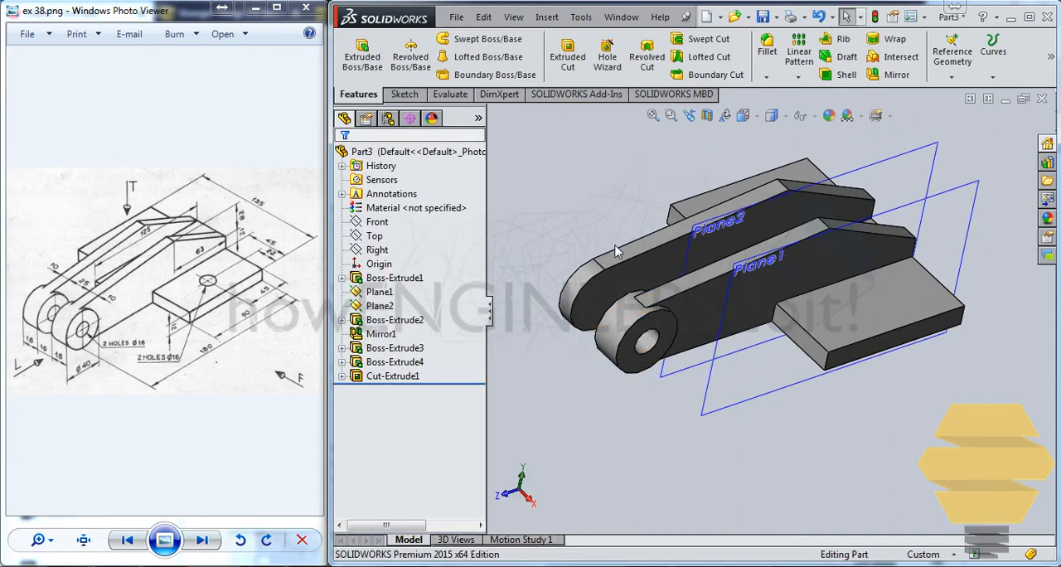
Create a reference plane offset 12.5 mm from the mirrored arm's inner face, toward the other arm
middle_drag(617, 253, 635, 293)
click(688, 262)
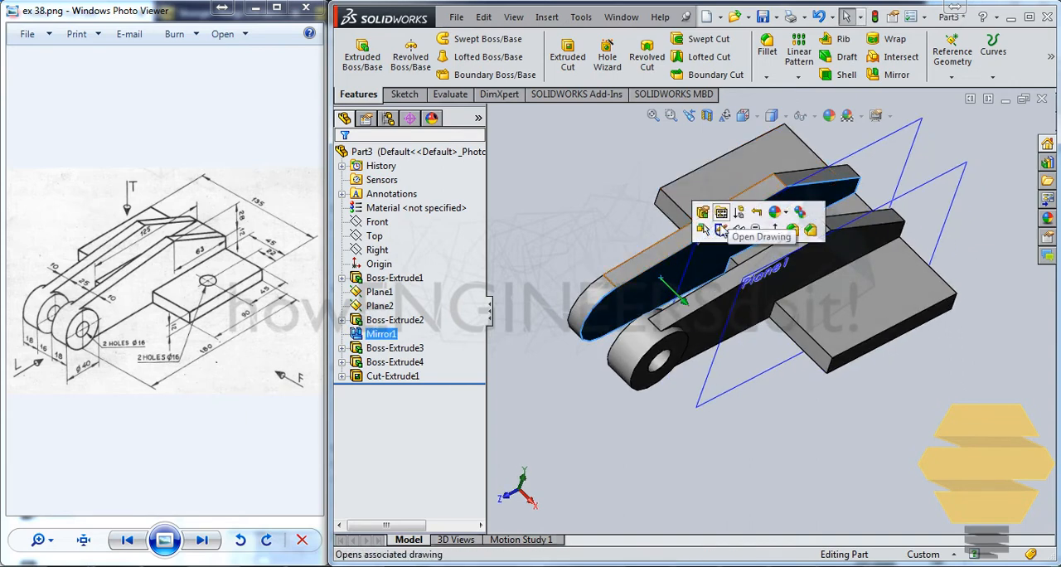
click(951, 69)
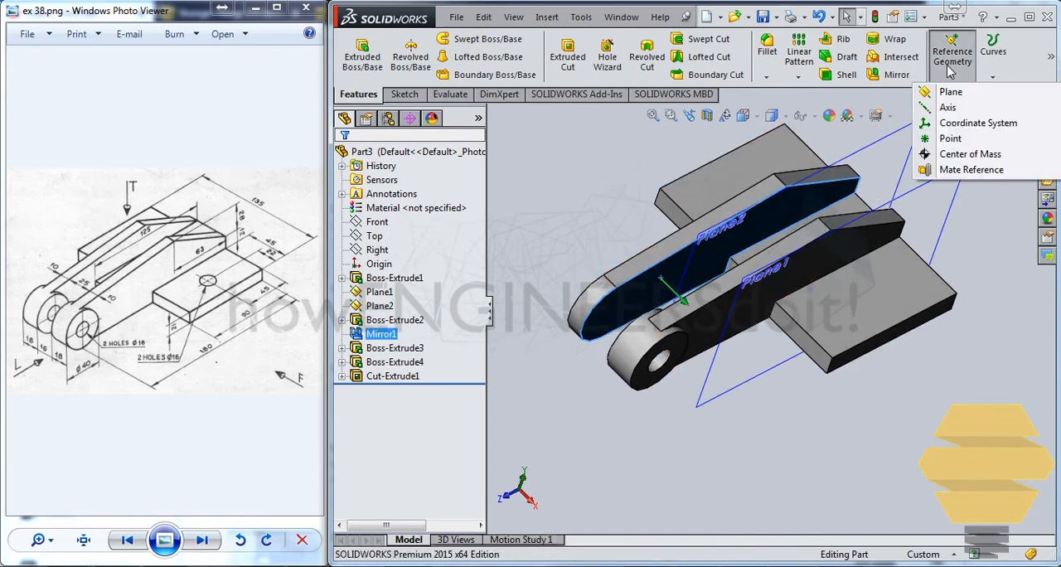
click(950, 92)
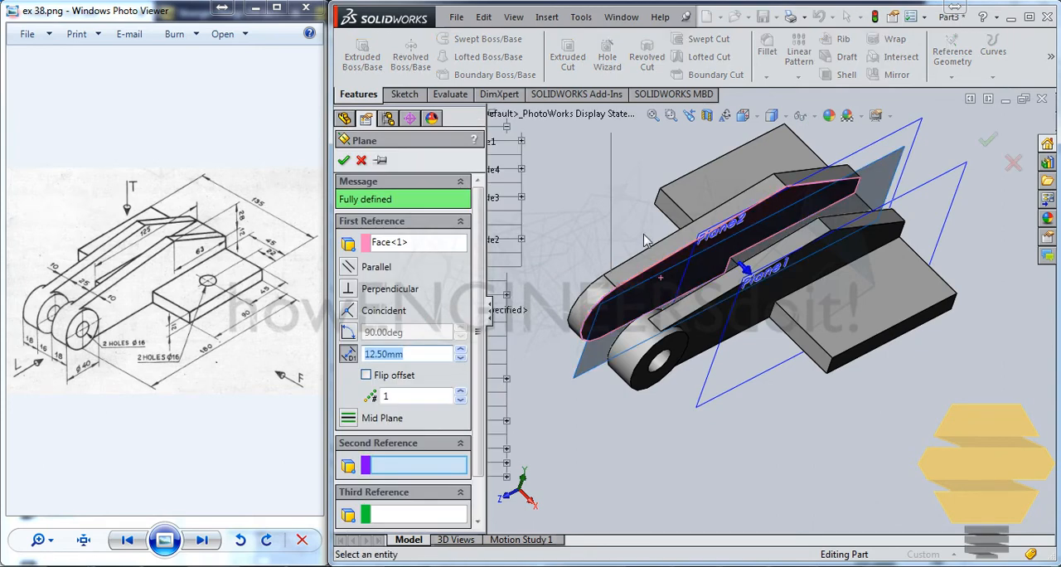
middle_drag(599, 243, 688, 224)
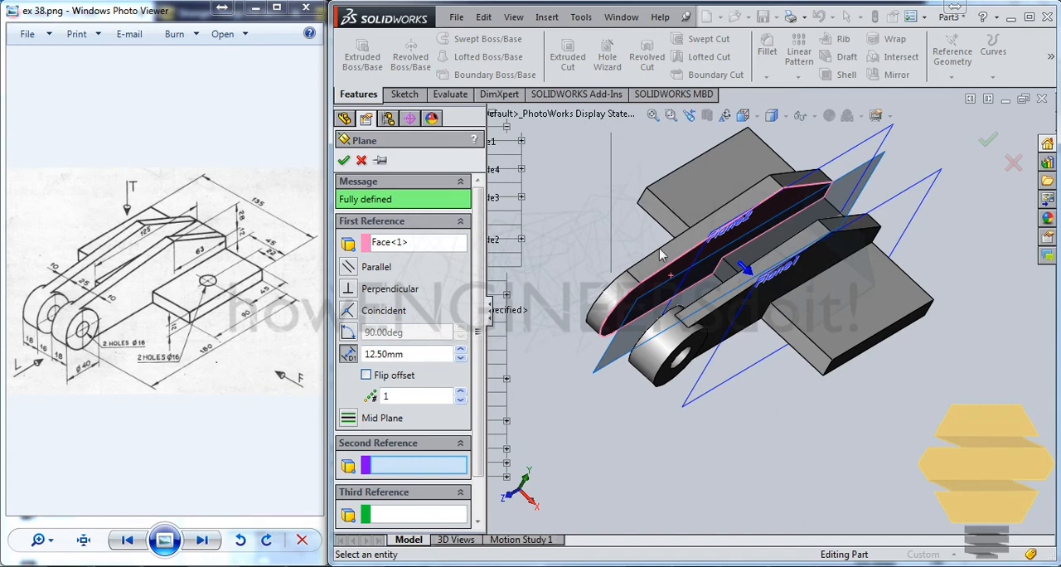
right_click(604, 213)
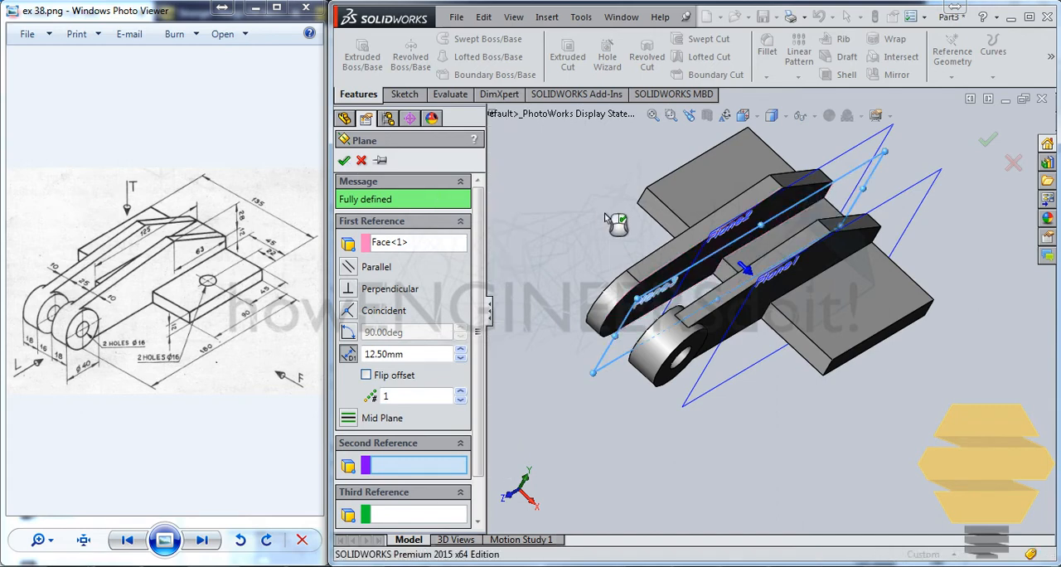
Mirror the arm's two round boss extrusions and its 16 mm hole cut onto the other arm about Plane3, the plane midway between the arms
middle_drag(694, 217, 596, 204)
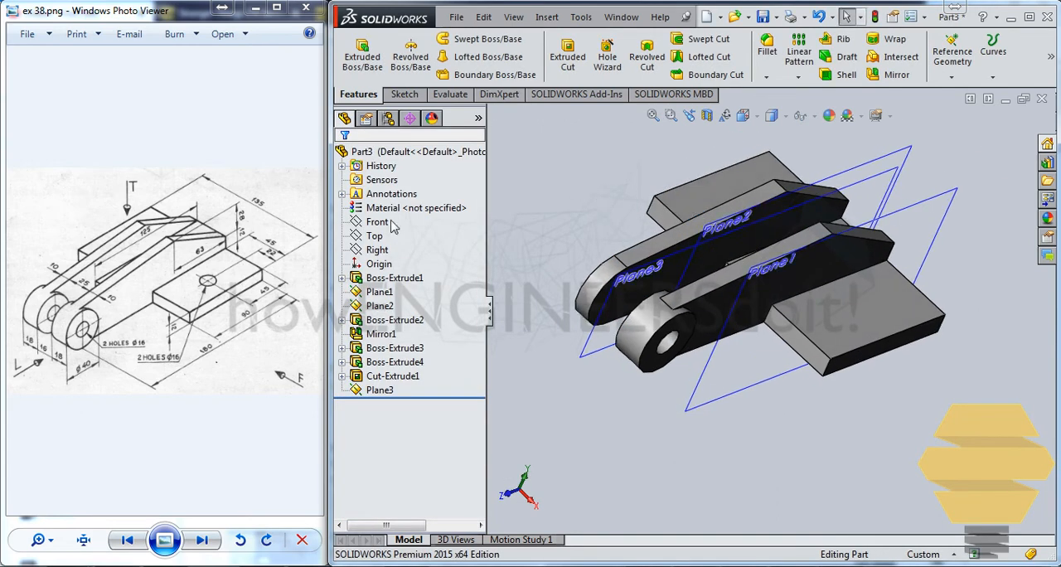
click(385, 363)
ctrl+click(390, 348)
ctrl+click(389, 375)
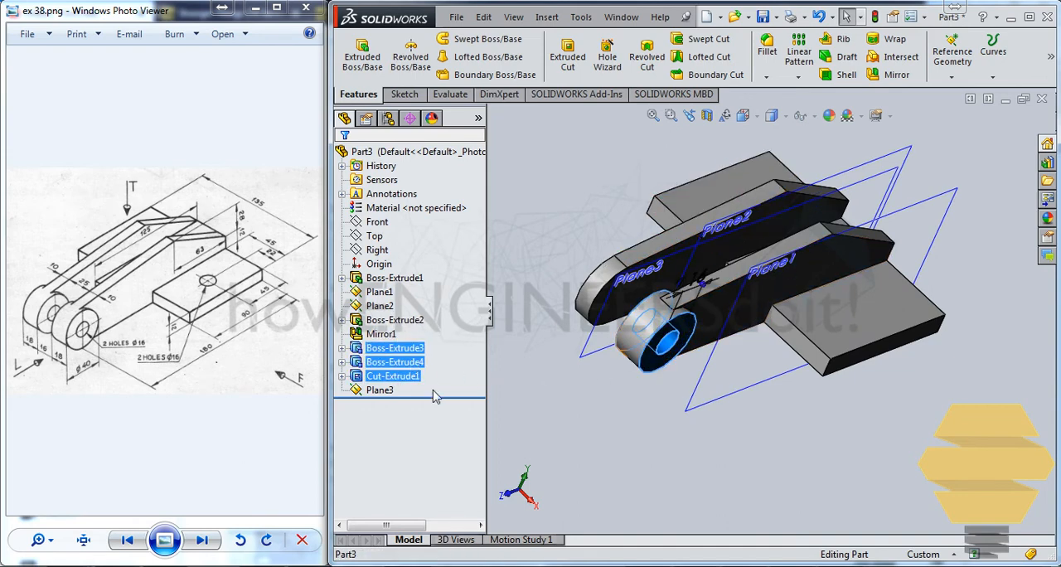
middle_drag(739, 244, 722, 235)
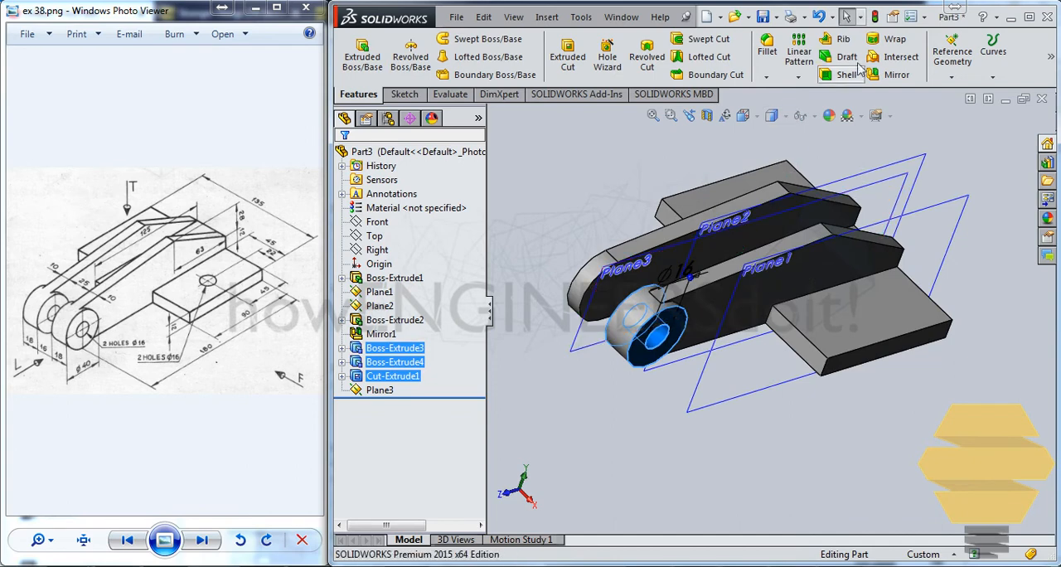
click(890, 74)
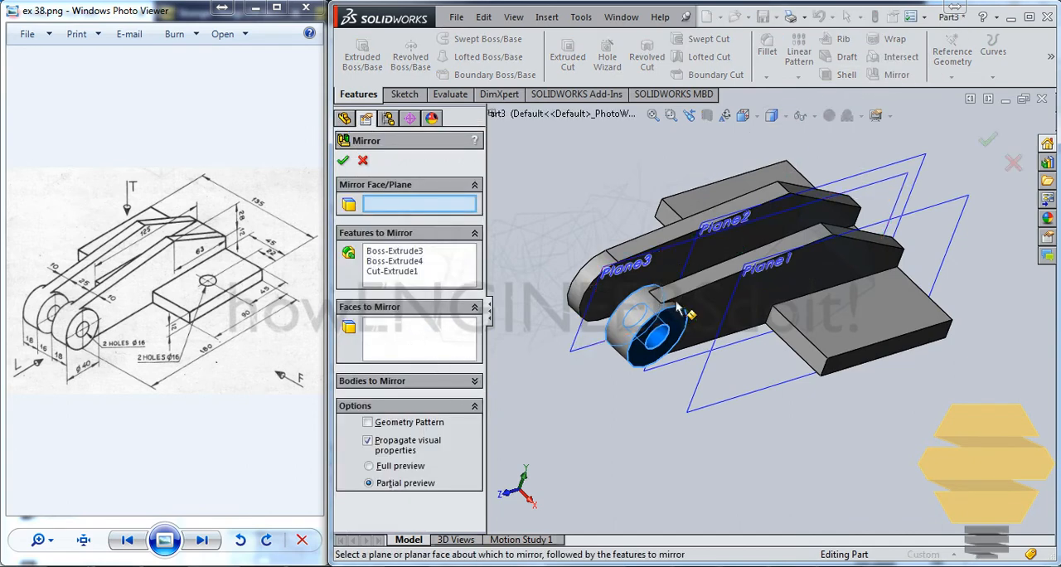
middle_drag(678, 308, 582, 365)
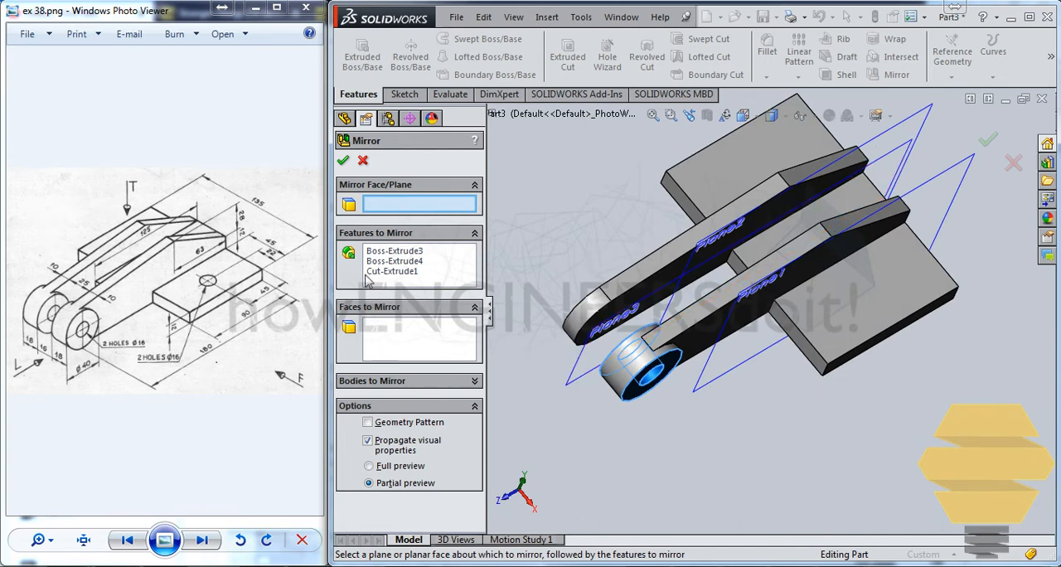
click(584, 388)
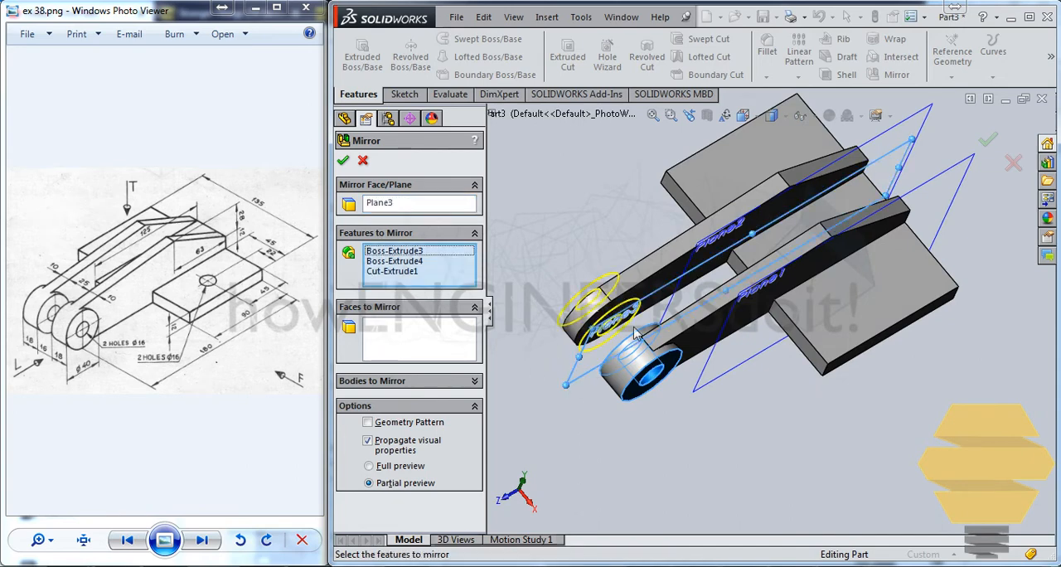
click(342, 160)
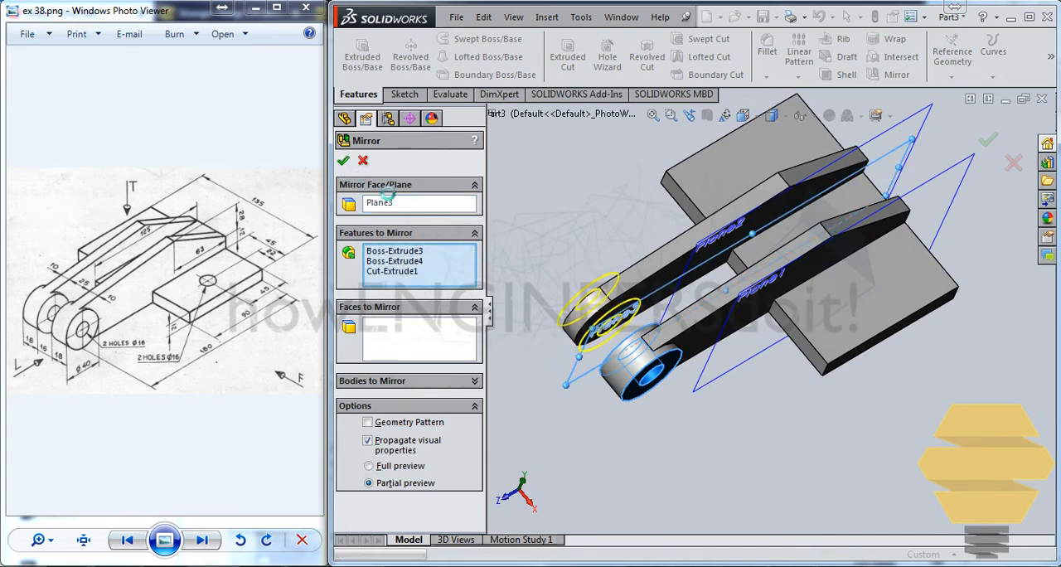
Sketch a circle of about 9 mm radius on the base plate's top face, outside the first arm
middle_drag(746, 265, 750, 243)
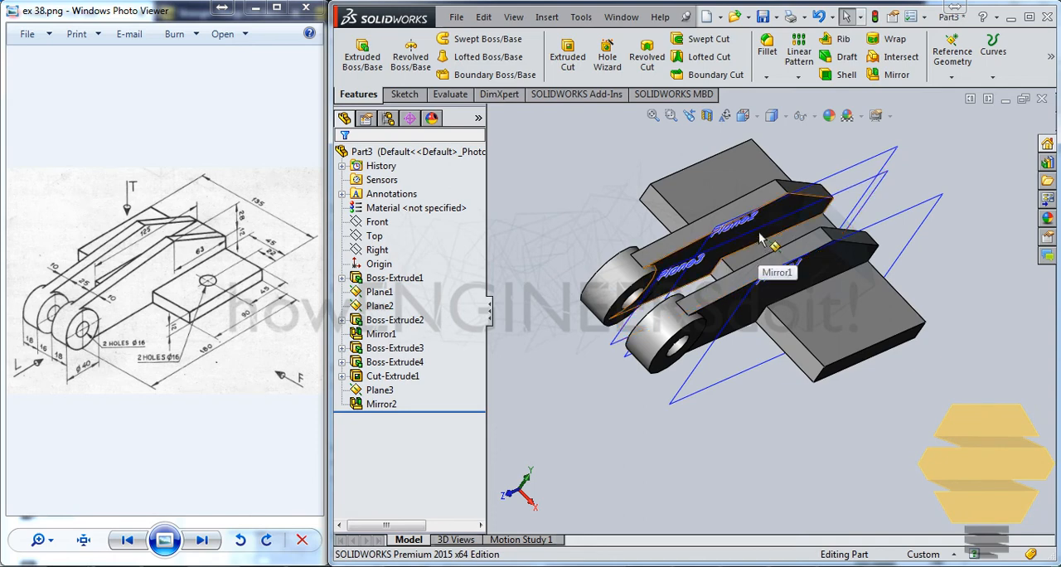
middle_drag(762, 236, 707, 232)
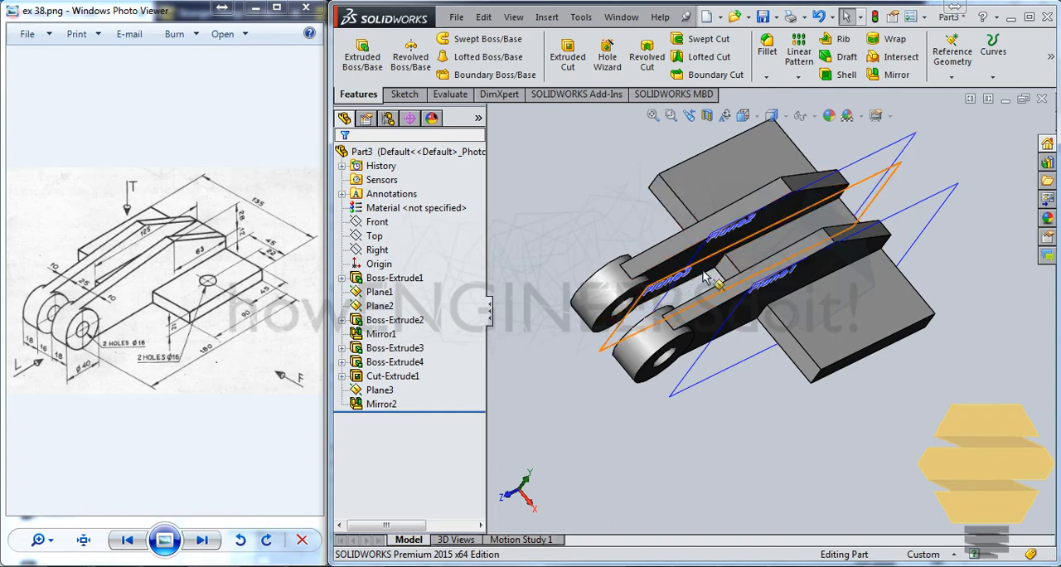
mouse_move(755, 240)
middle_down()
mouse_move(734, 209)
mouse_move(746, 249)
mouse_move(741, 237)
mouse_move(780, 202)
mouse_move(741, 244)
middle_up()
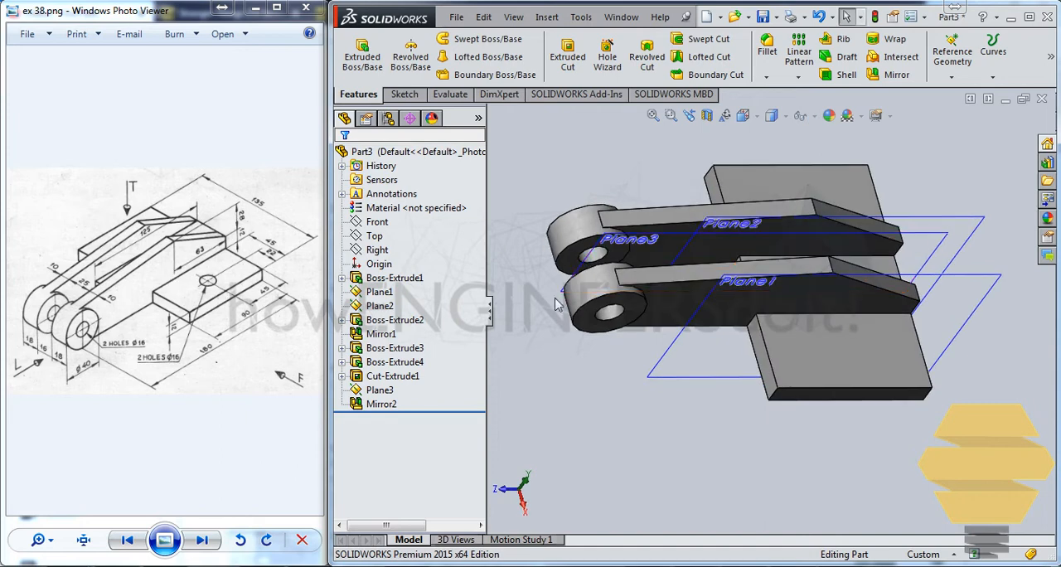
click(866, 341)
click(927, 292)
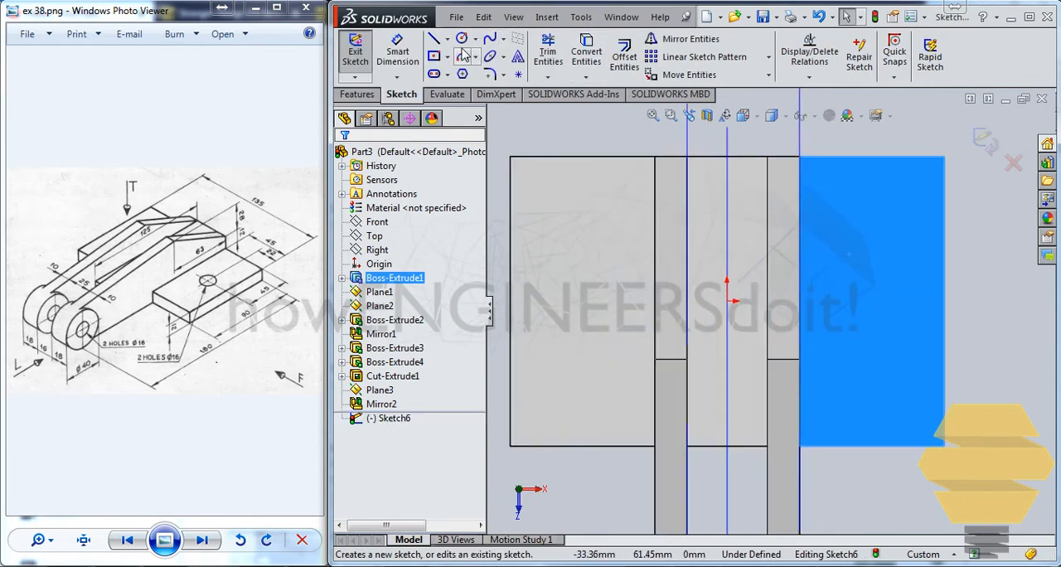
click(462, 38)
click(871, 293)
click(870, 266)
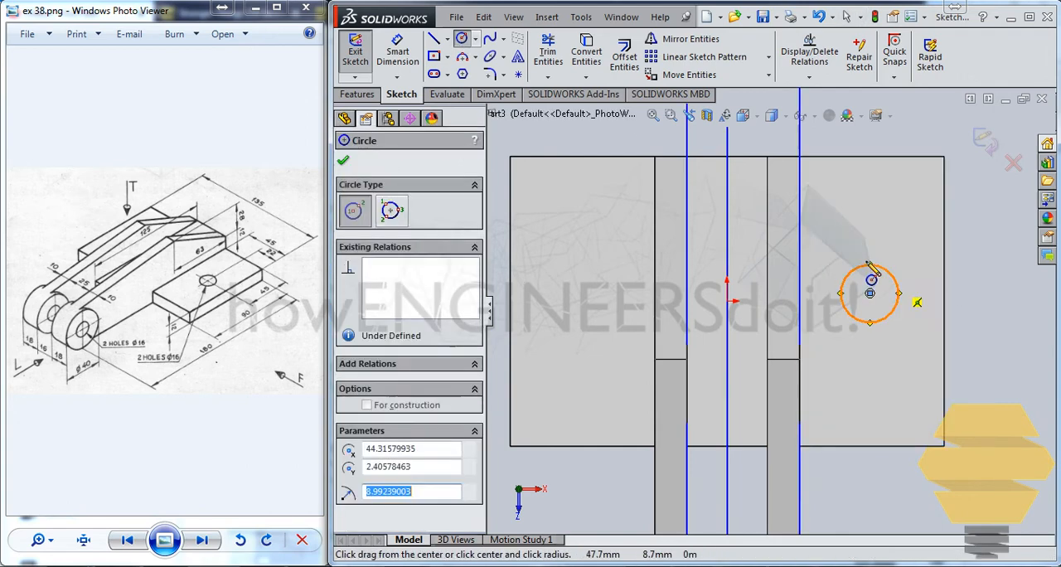
Dimension the base plate circle's diameter at 16 mm
click(407, 50)
click(888, 272)
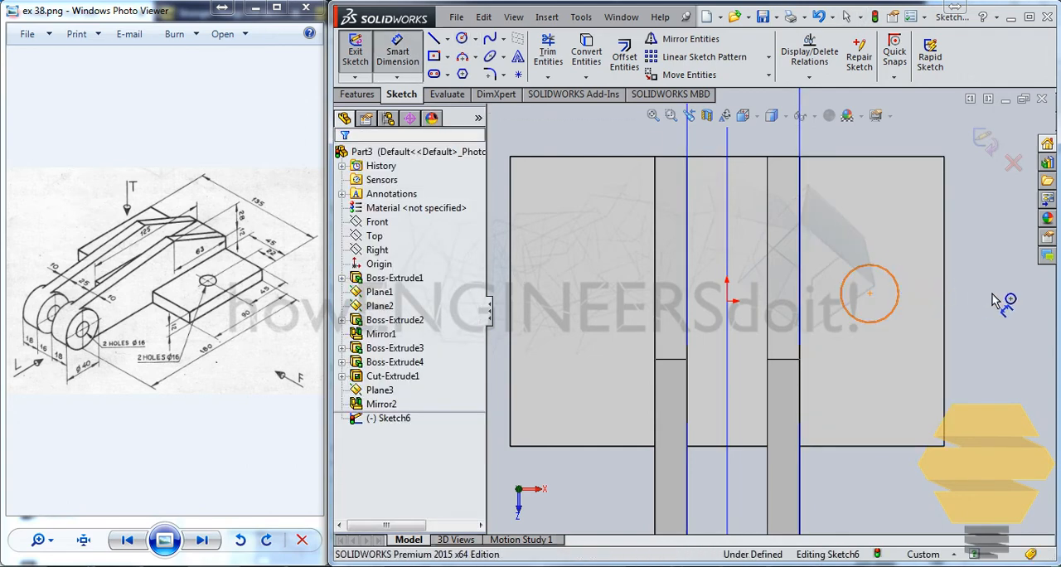
click(993, 309)
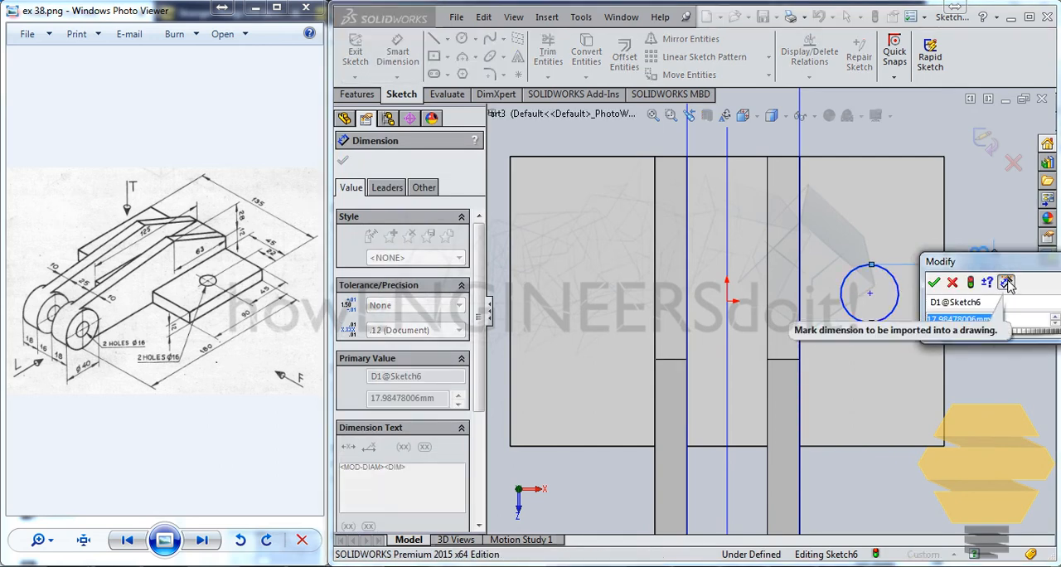
text(16)
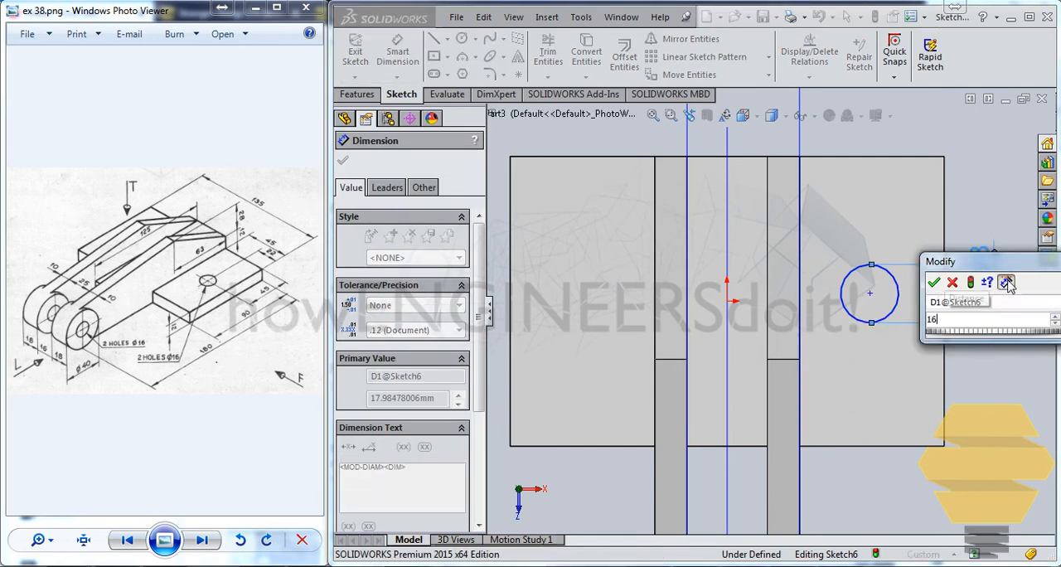
key(Return)
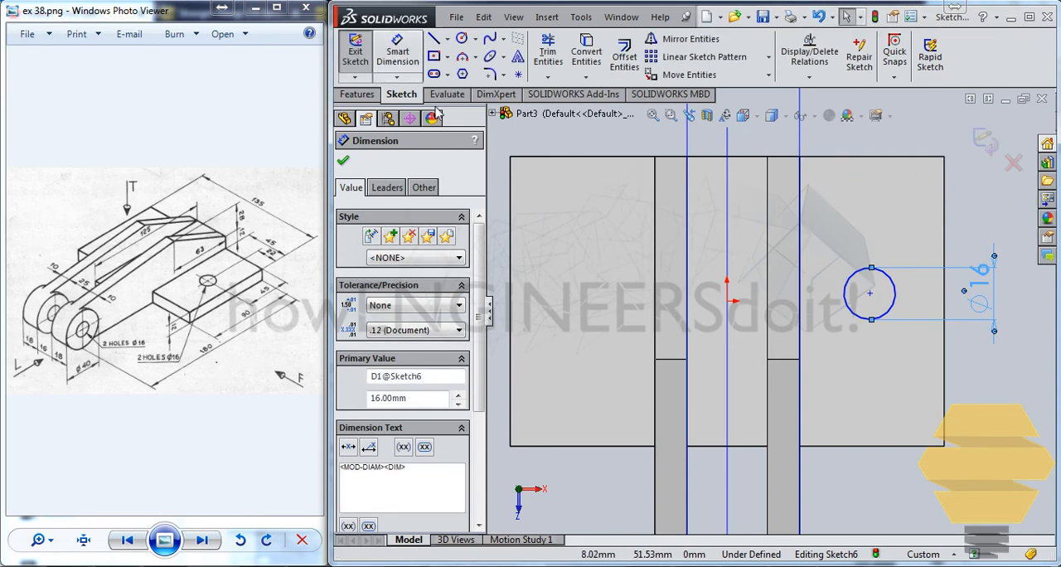
Dimension the circle's centre at 45 mm from the base plate's rear edge, the one farthest from the round bosses
click(397, 53)
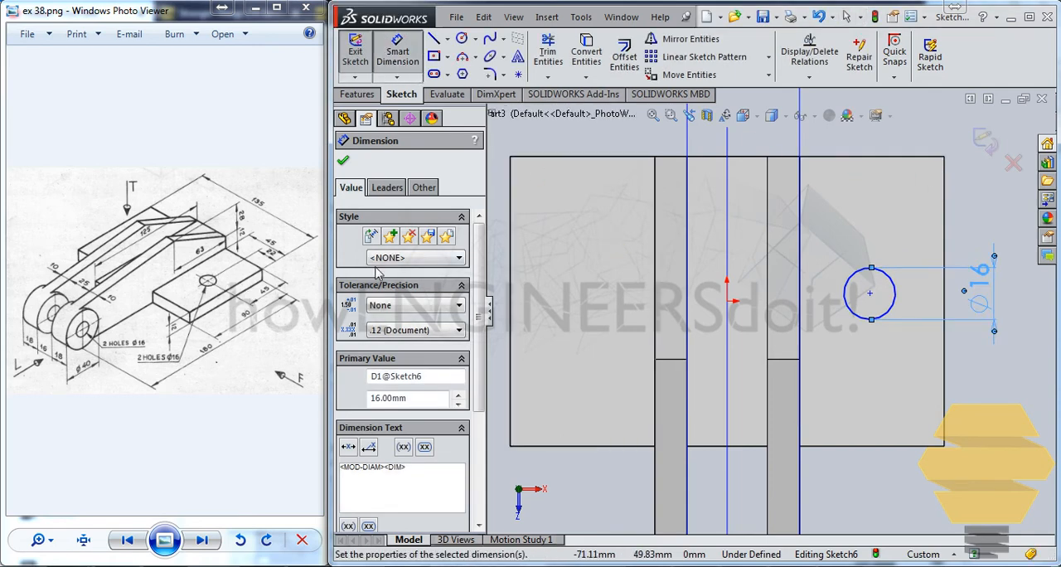
click(869, 294)
click(888, 157)
click(980, 214)
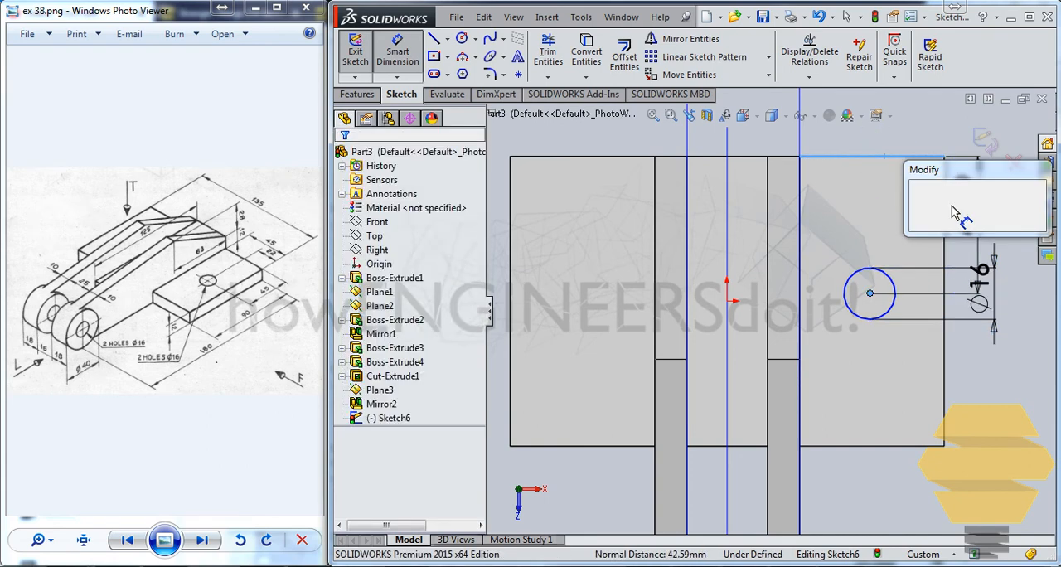
key(Return)
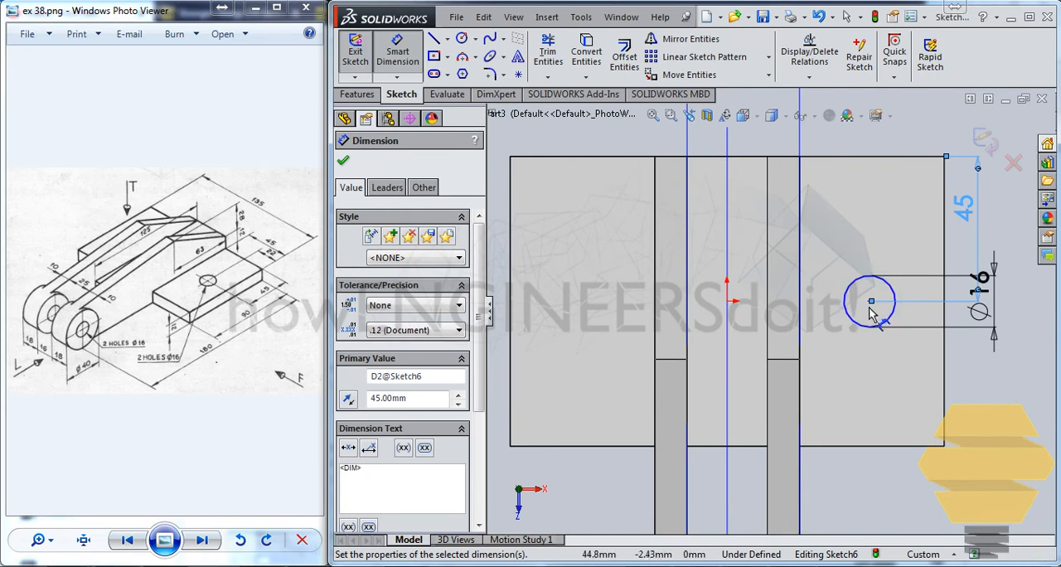
Dimension the circle's centre at 22 mm from the base plate's nearest outer side edge and finish the sketch
mouse_move(870, 301)
mouse_down()
mouse_move(911, 336)
mouse_move(885, 303)
mouse_up()
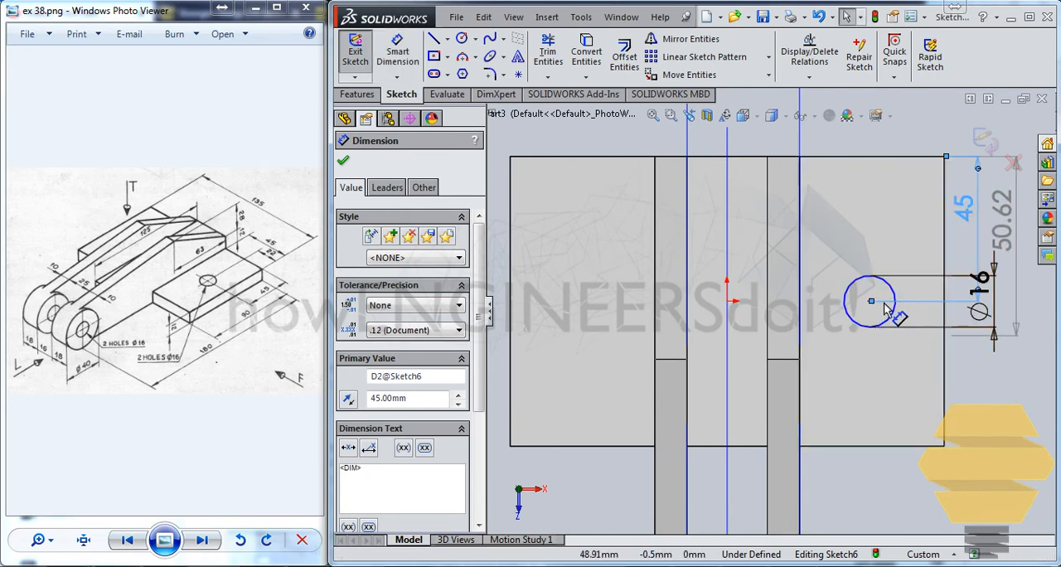
click(872, 303)
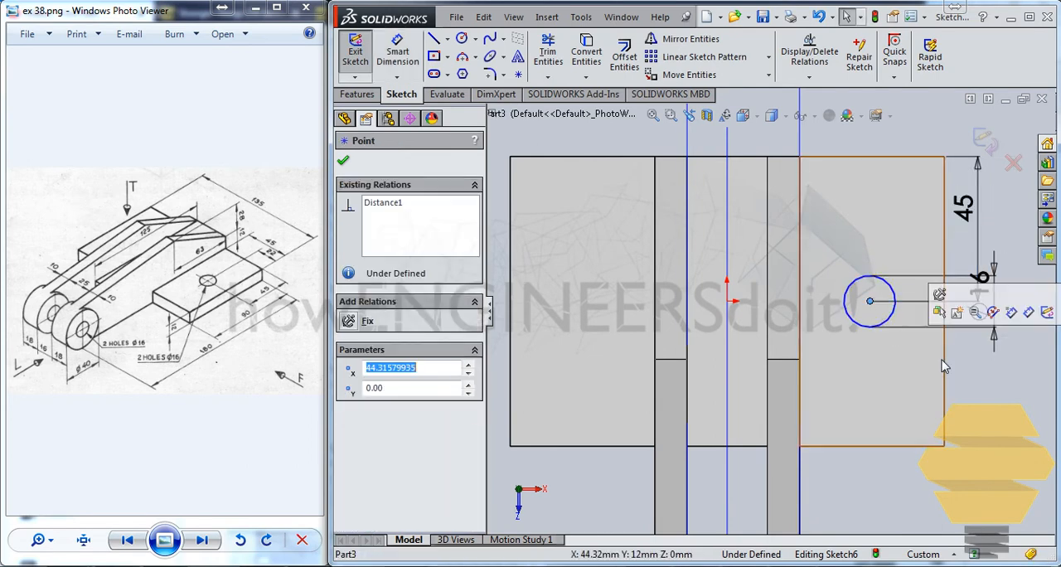
click(945, 358)
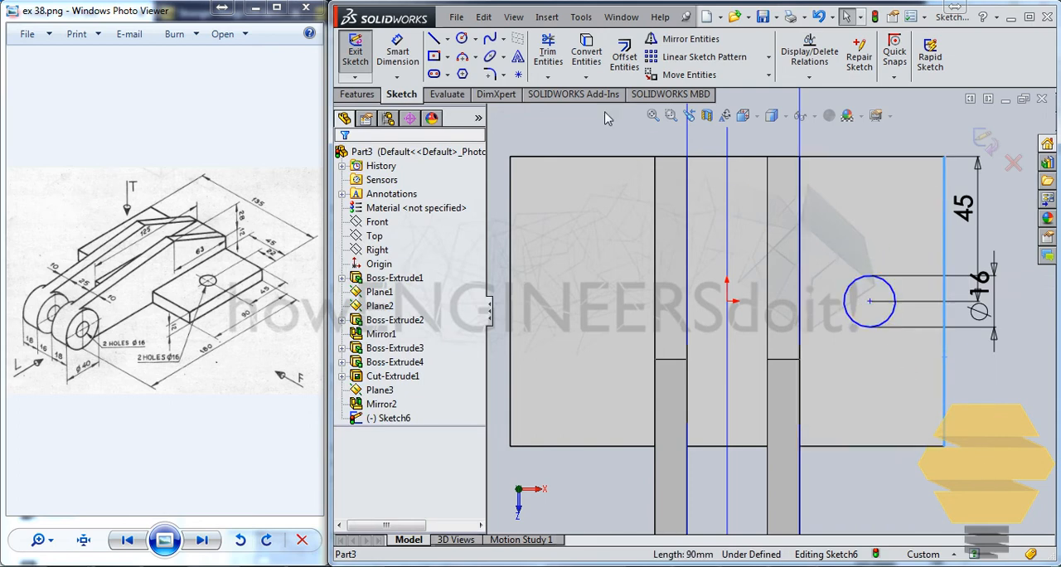
click(397, 50)
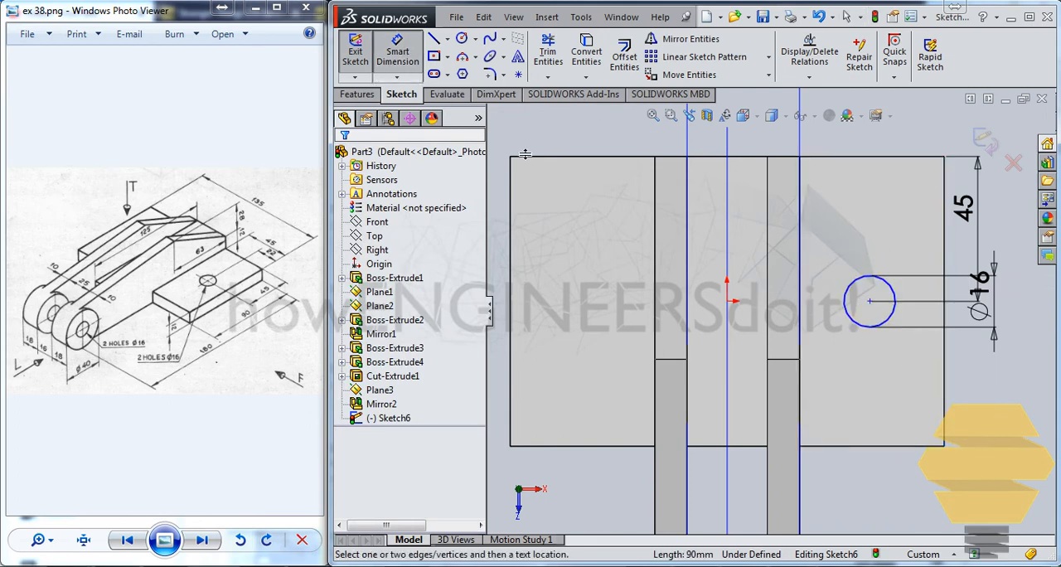
click(870, 302)
click(946, 371)
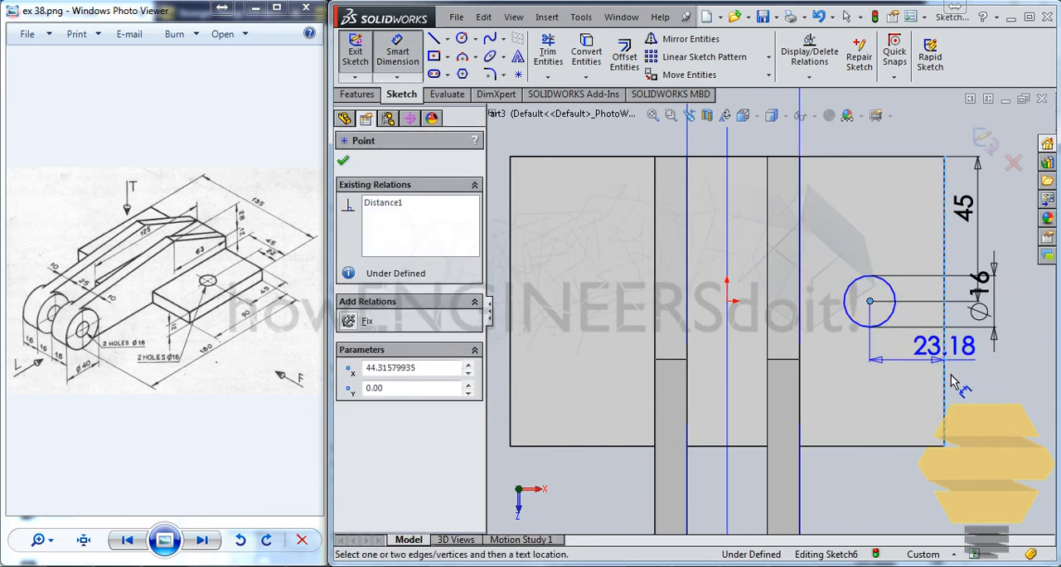
click(994, 402)
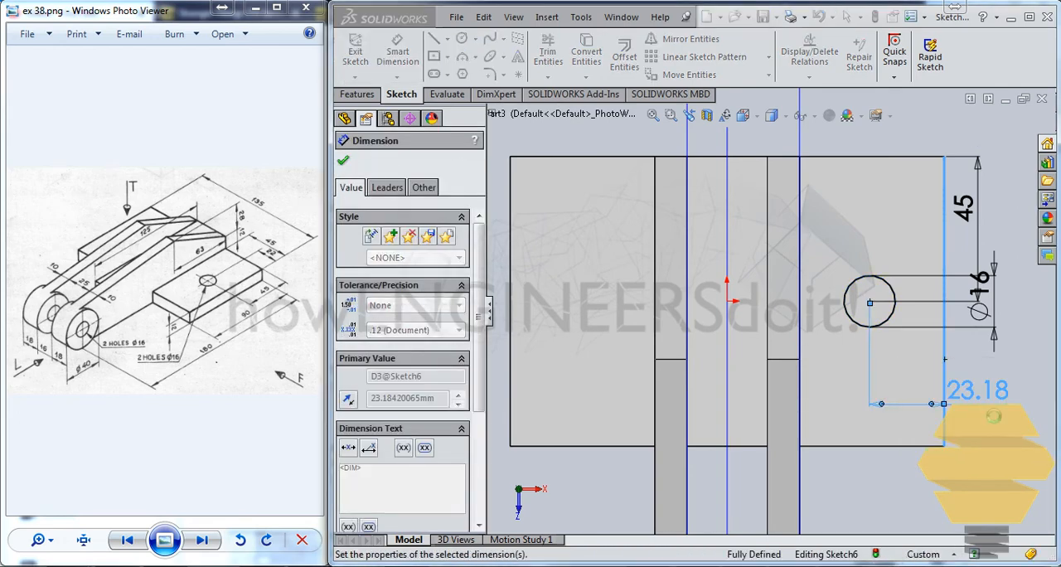
text(22)
key(Return)
key(Escape)
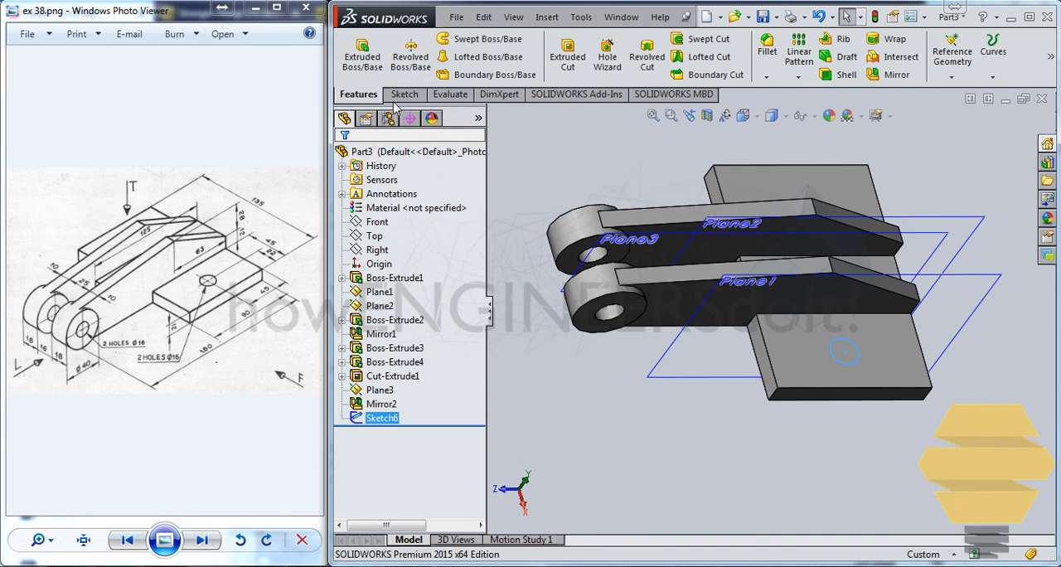
Cut the 16 mm circle through the base plate with an Extruded Cut set to Up To Next
click(568, 56)
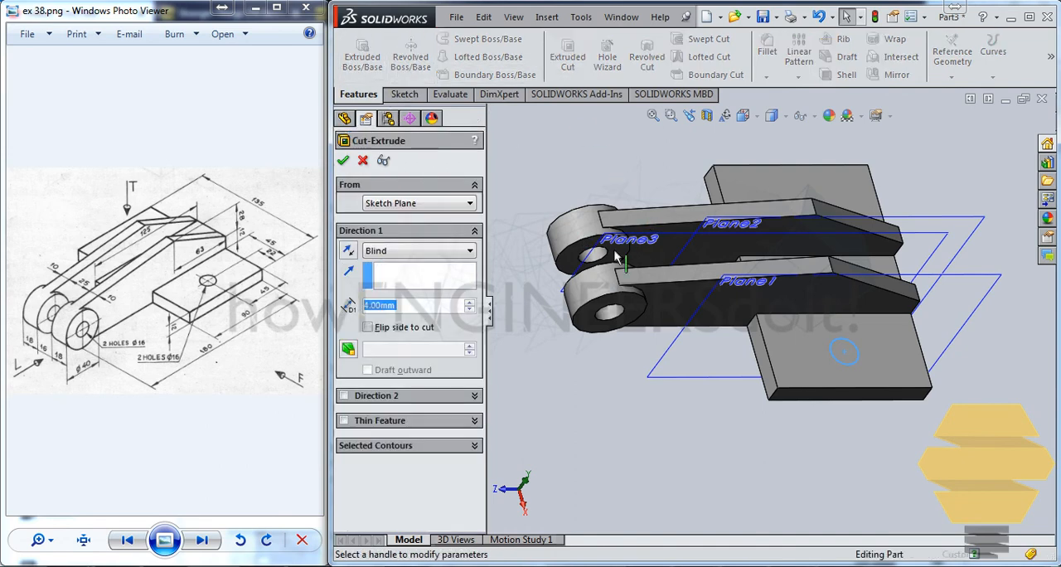
click(417, 250)
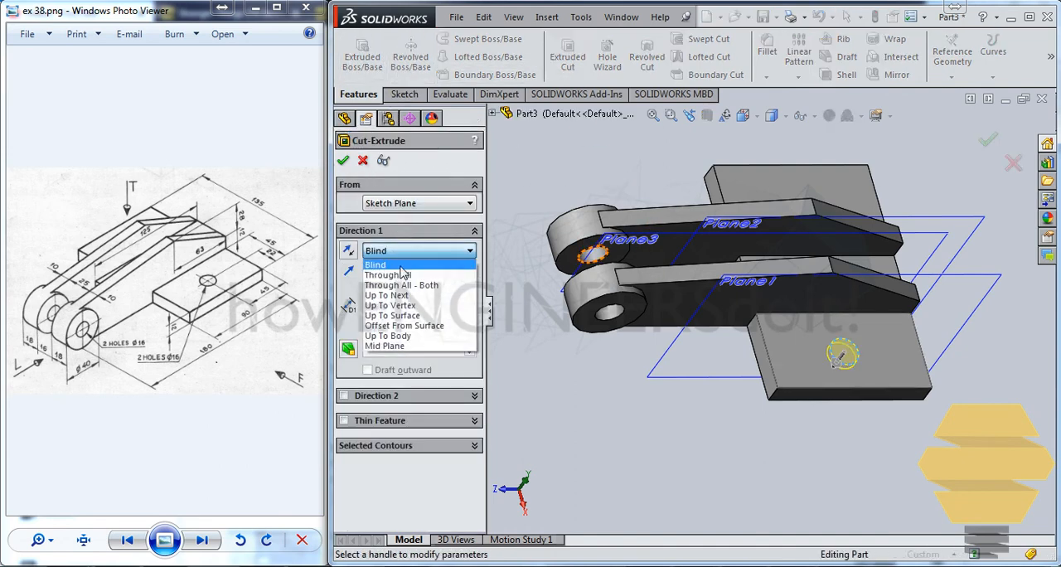
click(398, 300)
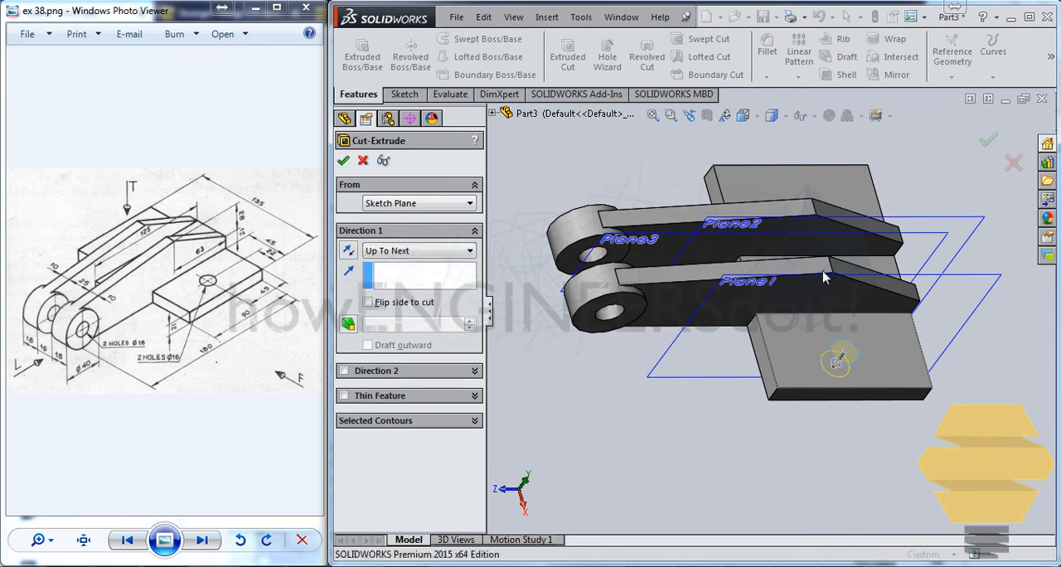
key(Return)
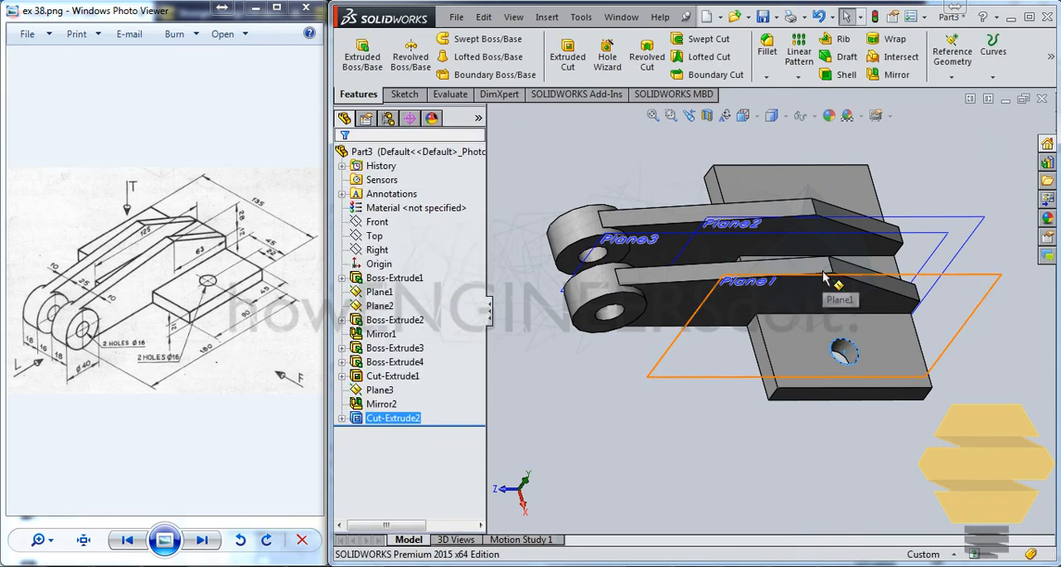
Mirror the base plate's hole cut about Plane3 onto the plate's opposite side
click(393, 418)
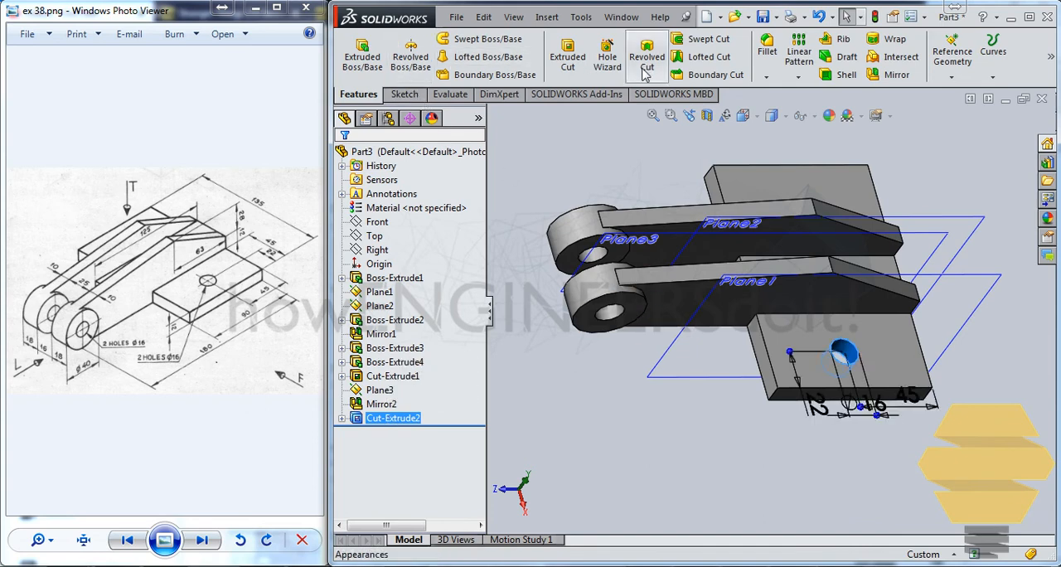
click(896, 75)
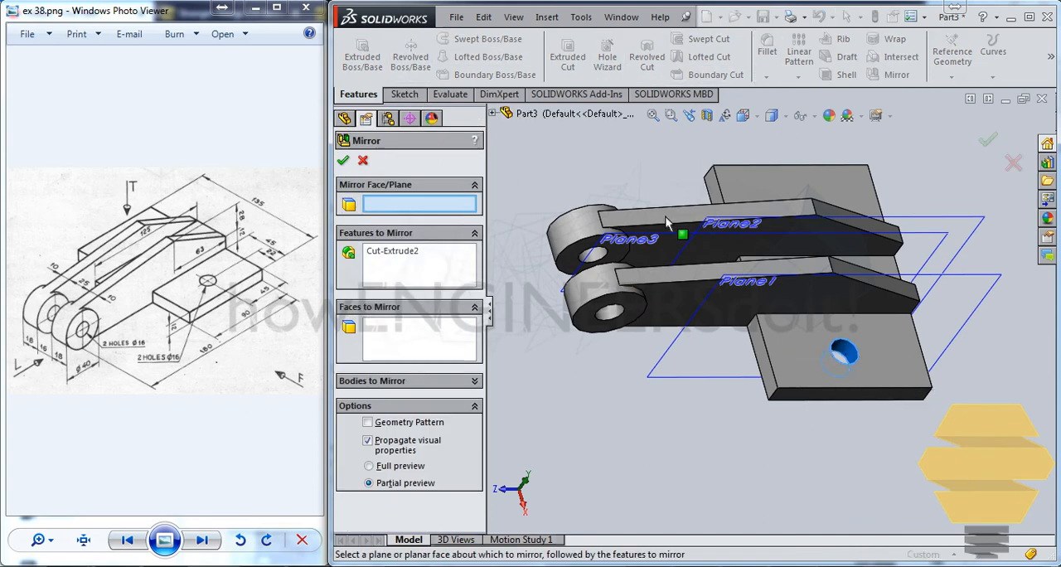
click(590, 256)
key(Return)
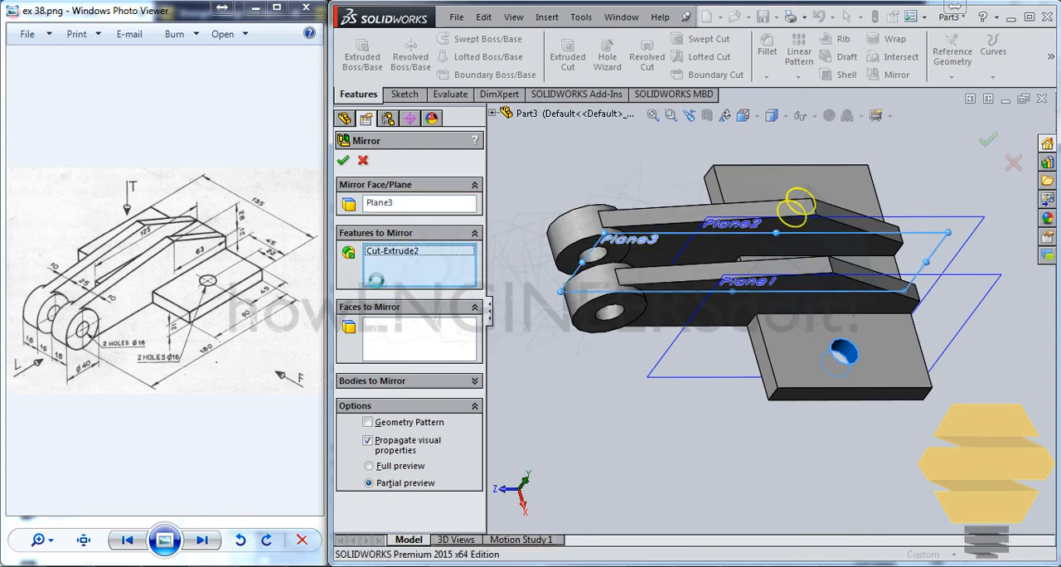
key(Return)
middle_drag(548, 224, 557, 244)
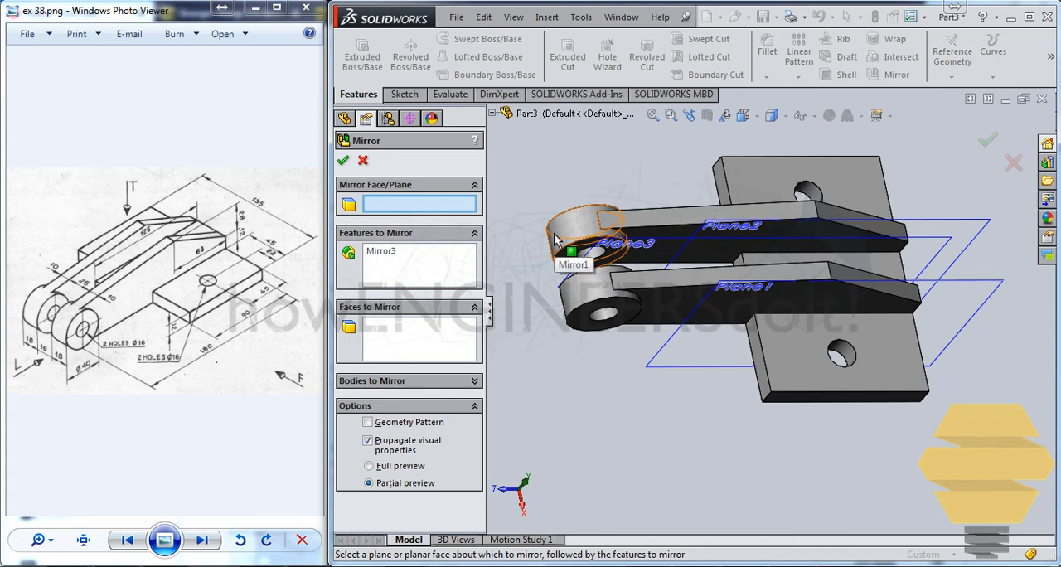
click(346, 162)
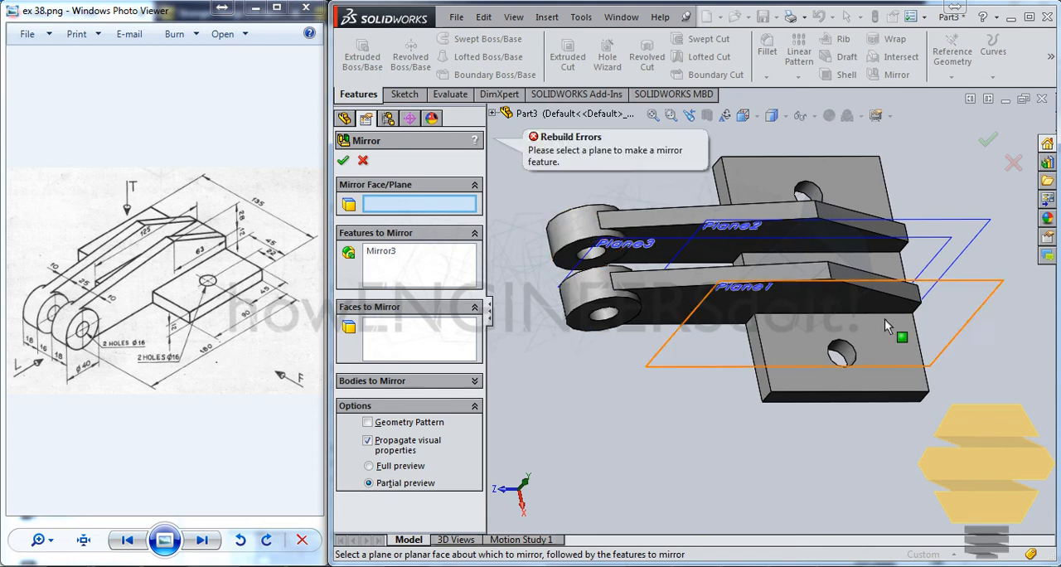
middle_drag(875, 318, 847, 258)
click(343, 161)
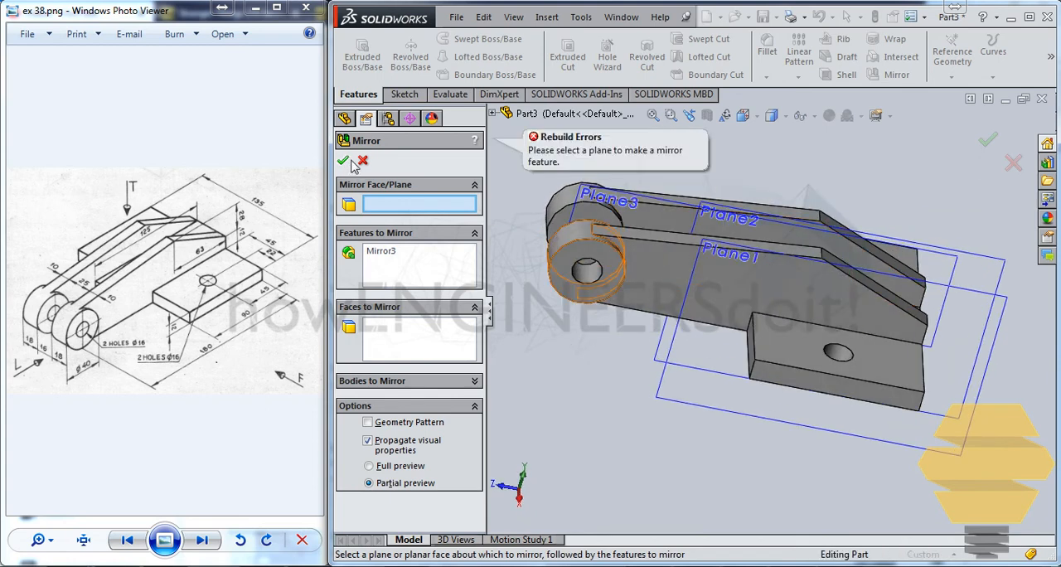
click(363, 161)
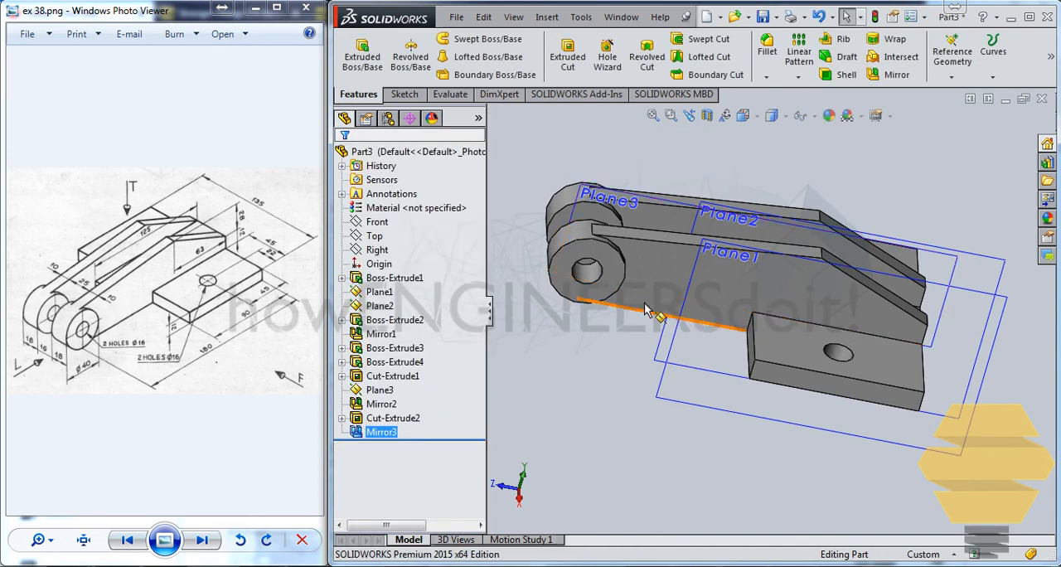
middle_drag(605, 349, 636, 373)
middle_drag(850, 391, 819, 327)
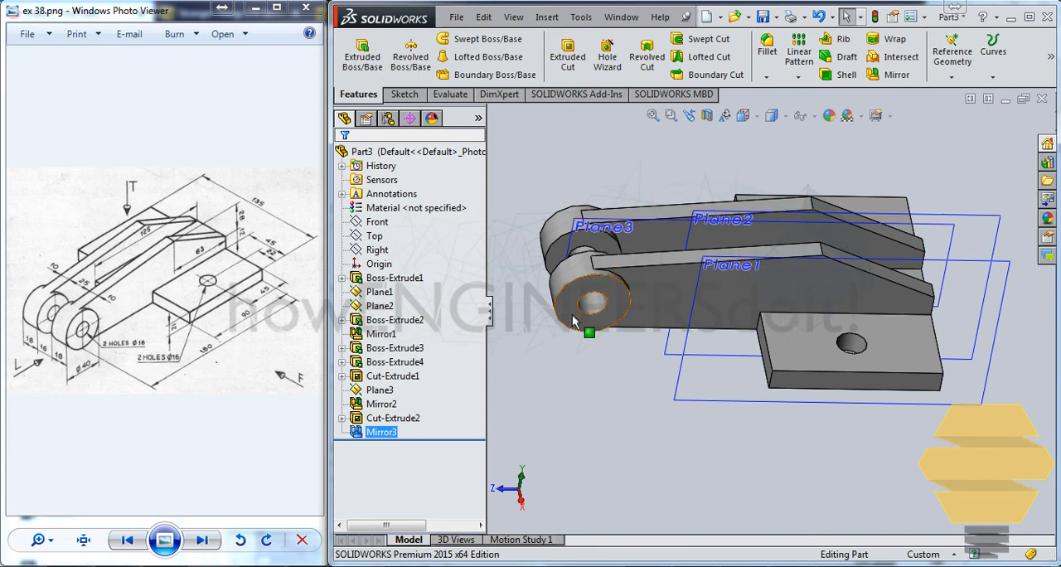
middle_drag(577, 326, 628, 356)
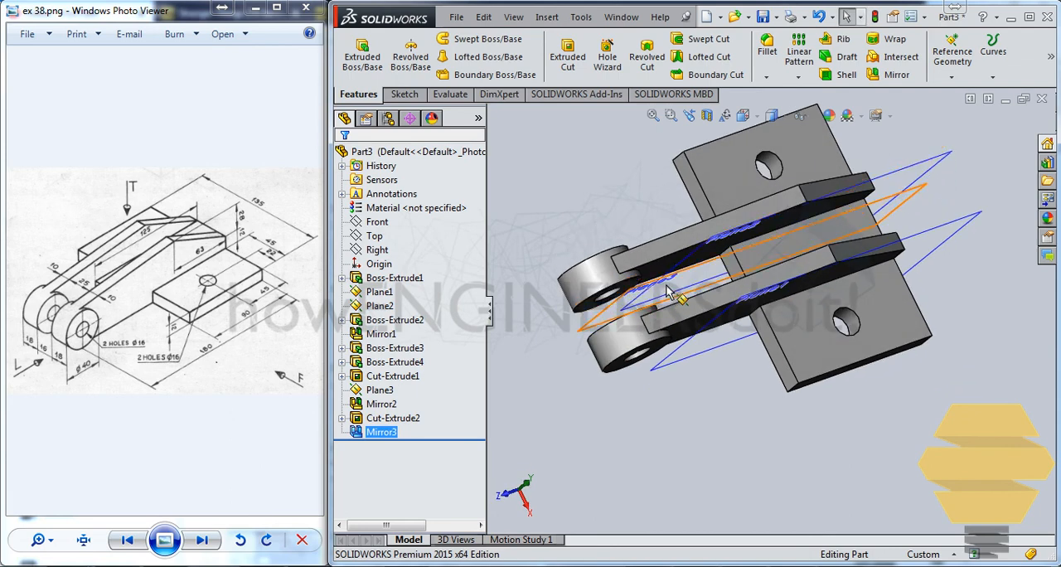
middle_drag(751, 258, 724, 208)
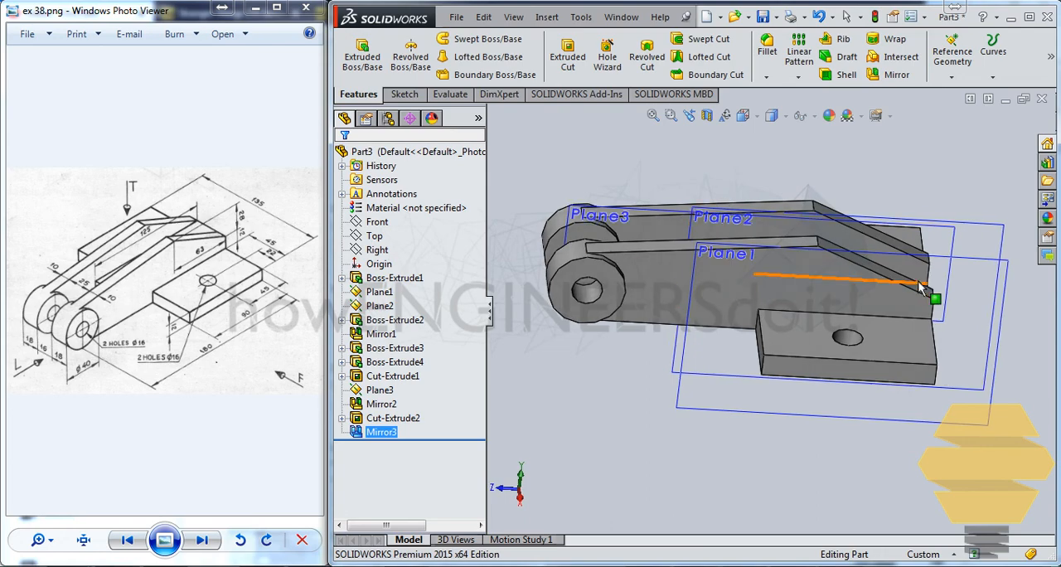
middle_drag(925, 290, 702, 303)
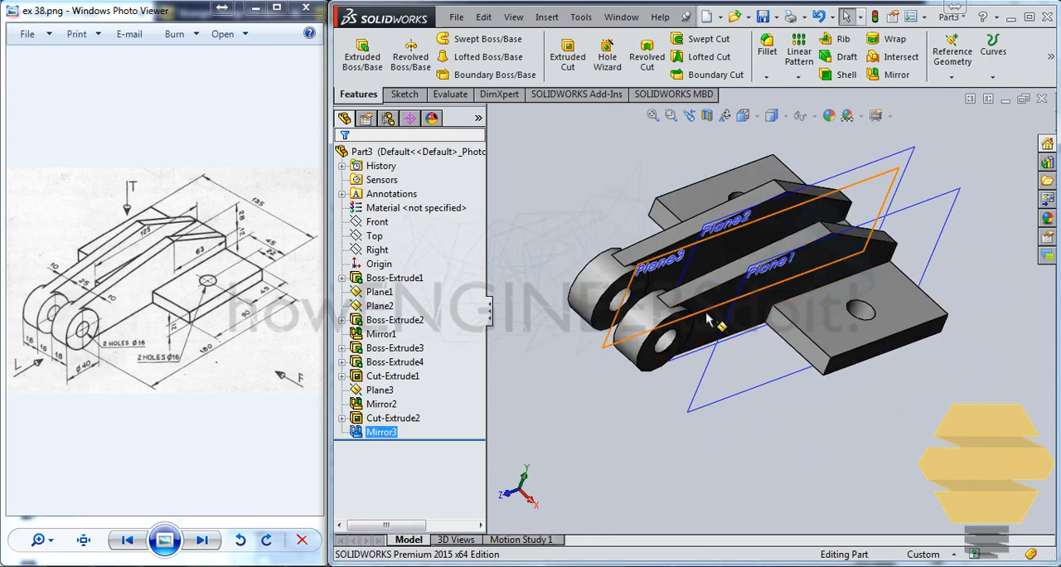